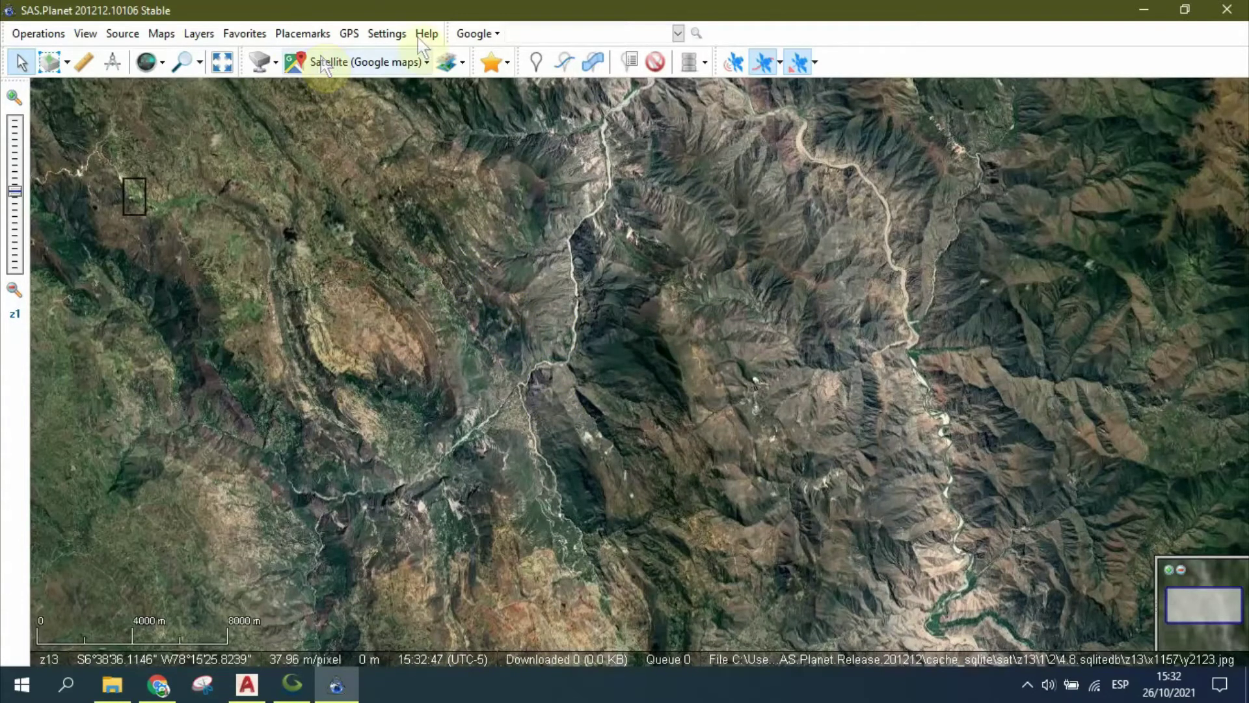
Step: Change SAS.Planet's interface language from English to Spanish in the language settings
{"action": "left_click", "coordinate": [384, 37]}
{"action": "mouse_move", "coordinate": [412, 125]}
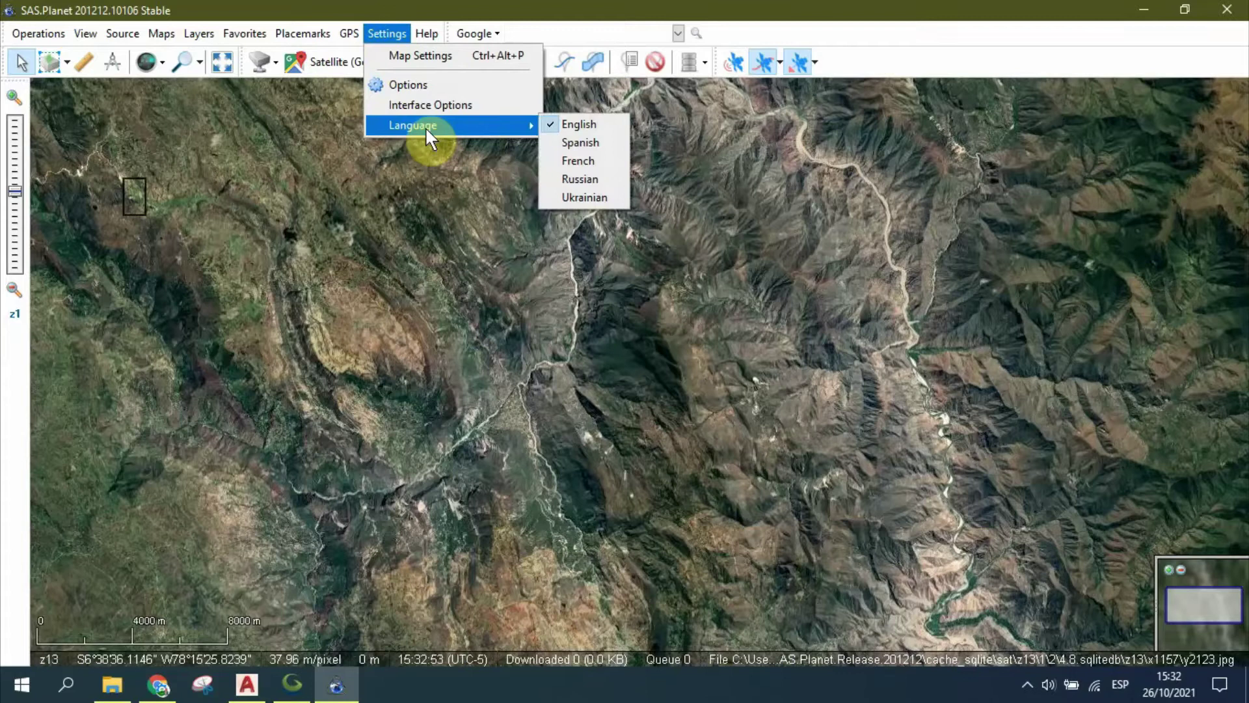
{"action": "left_click", "coordinate": [593, 143]}
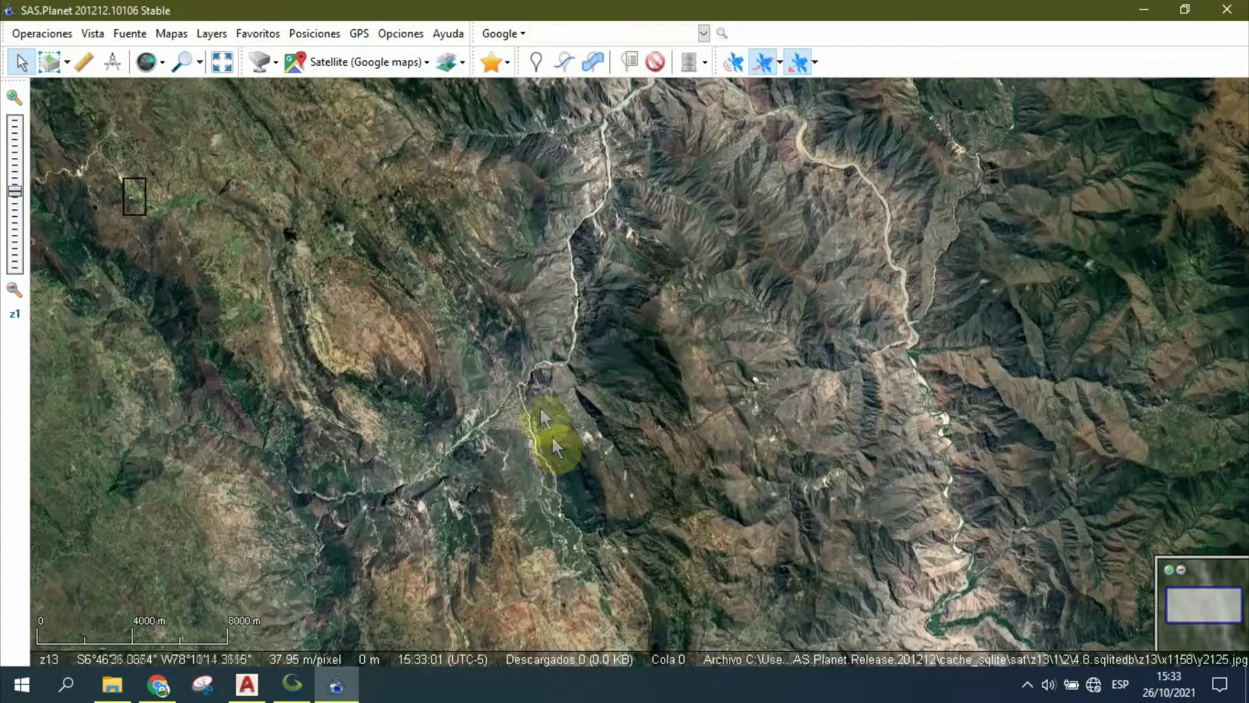
Step: Zoom the satellite map to level 18 over the riverside farm fields, ready for rectangle selection
{"action": "left_click", "coordinate": [585, 30]}
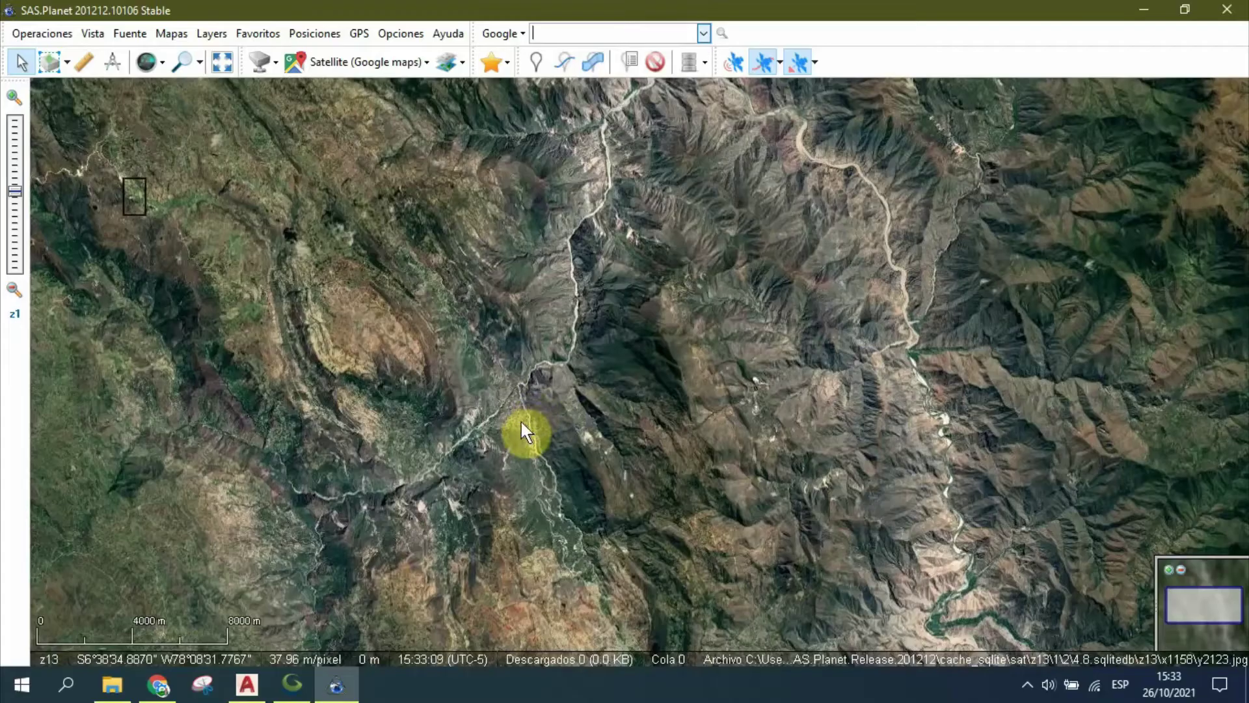
{"action": "scroll", "coordinate": [520, 430], "scroll_direction": "up", "scroll_amount": 3}
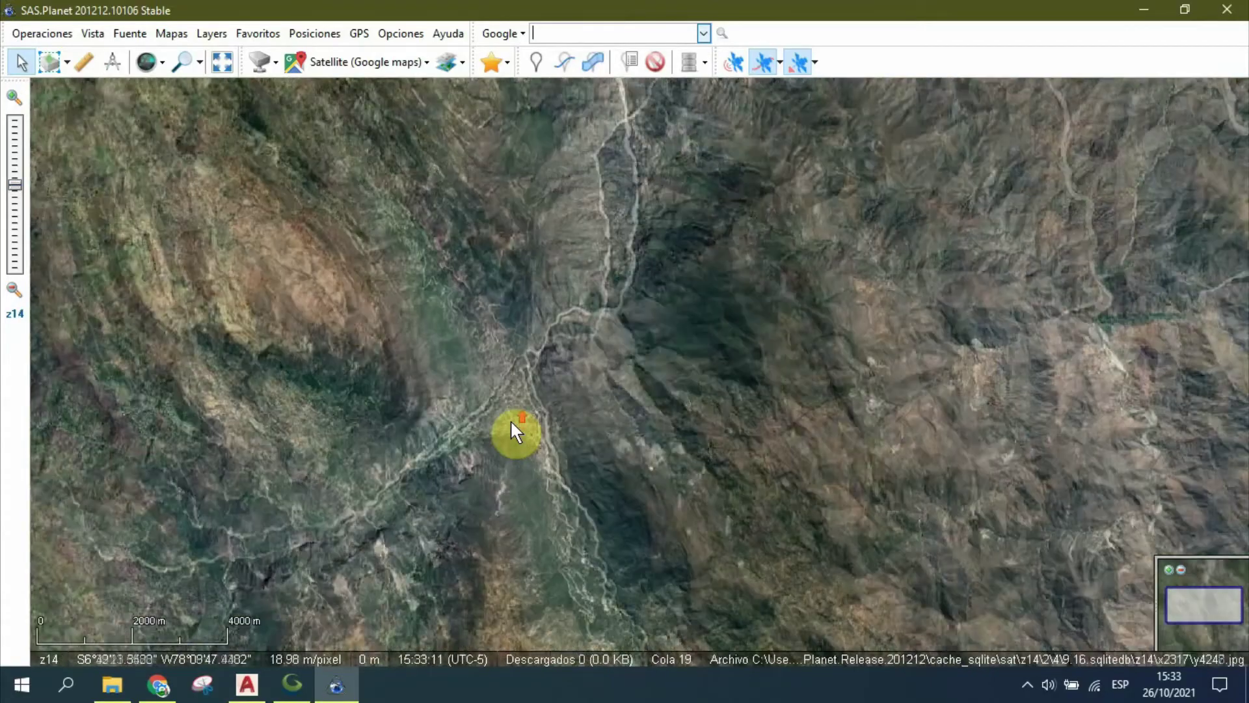
{"action": "scroll", "coordinate": [512, 424], "scroll_direction": "up", "scroll_amount": 1}
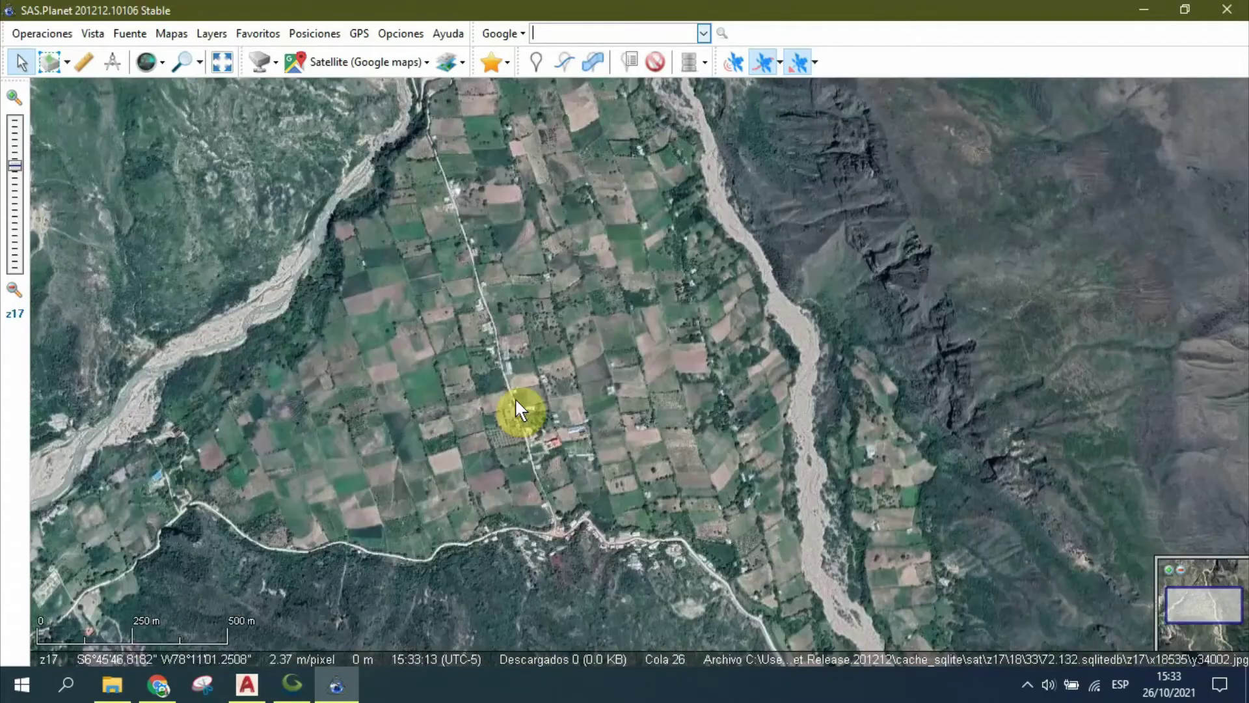
{"action": "scroll", "coordinate": [528, 405], "scroll_direction": "up", "scroll_amount": 1}
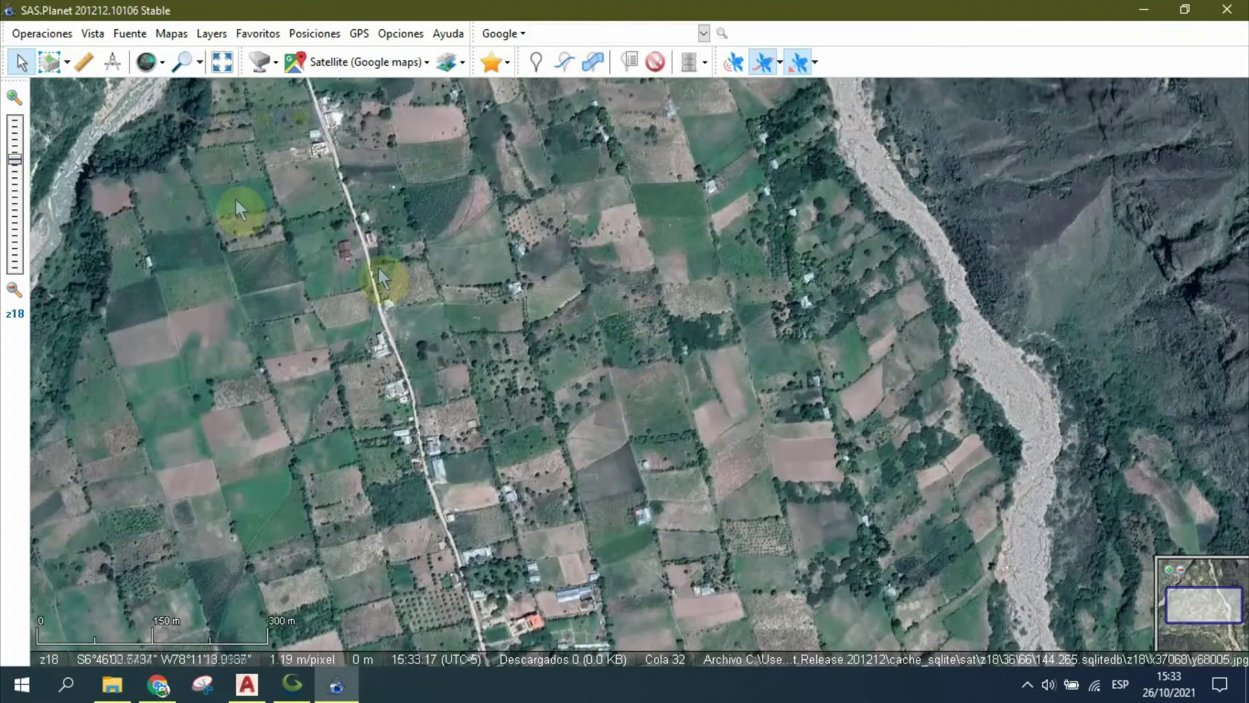
{"action": "left_click", "coordinate": [50, 61]}
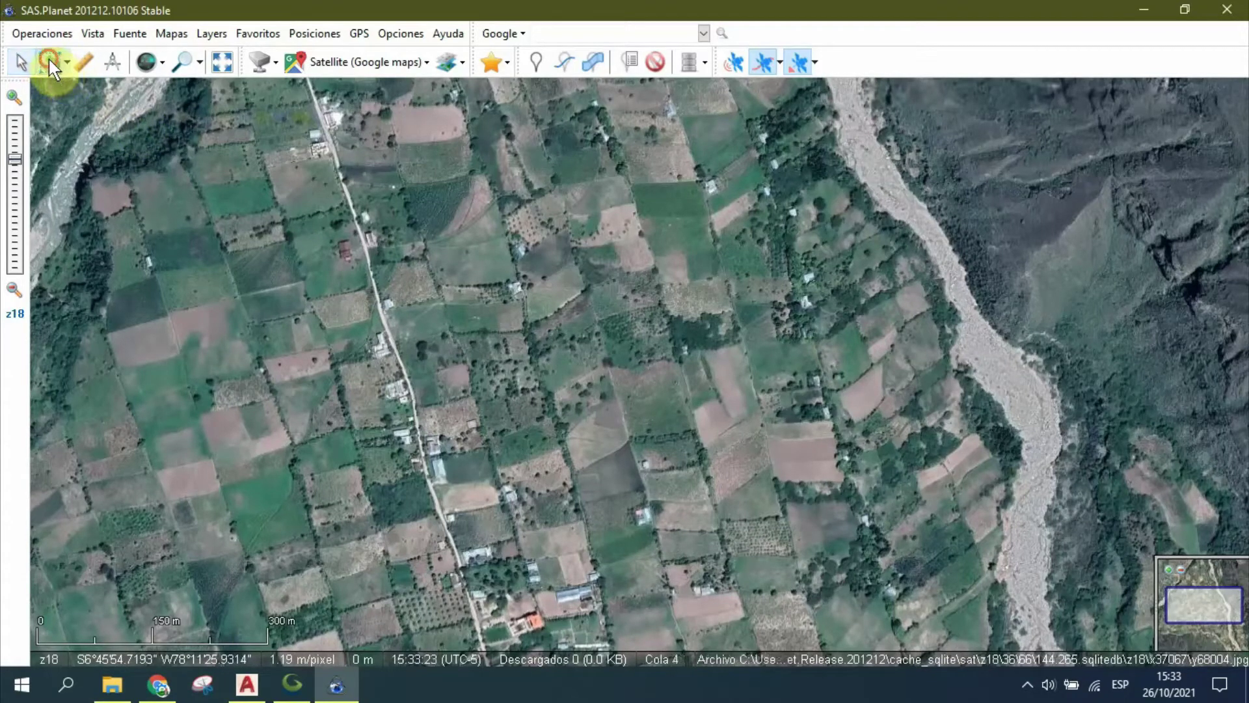
Step: Outline a rectangle selection over the farm fields
{"action": "left_click", "coordinate": [337, 224]}
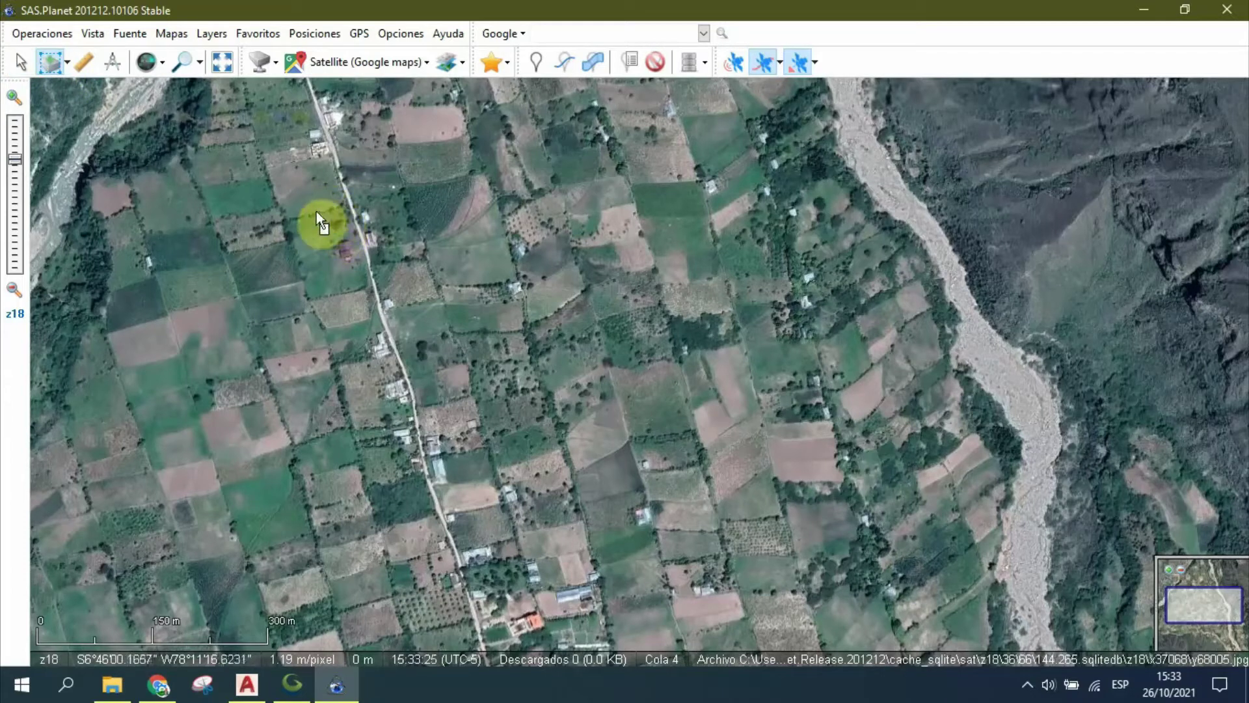
{"action": "mouse_move", "coordinate": [320, 213]}
{"action": "left_mouse_down"}
{"action": "mouse_move", "coordinate": [864, 565]}
{"action": "mouse_move", "coordinate": [868, 592]}
{"action": "left_mouse_up"}
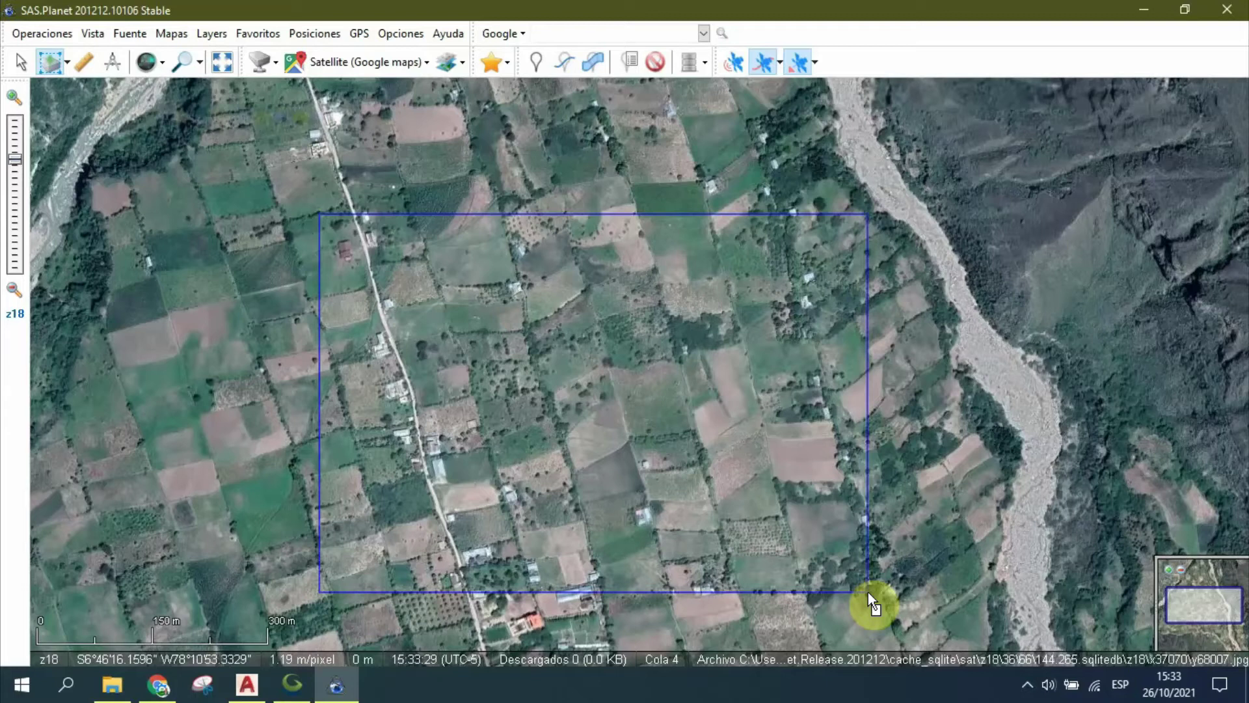
{"action": "left_click", "coordinate": [868, 592]}
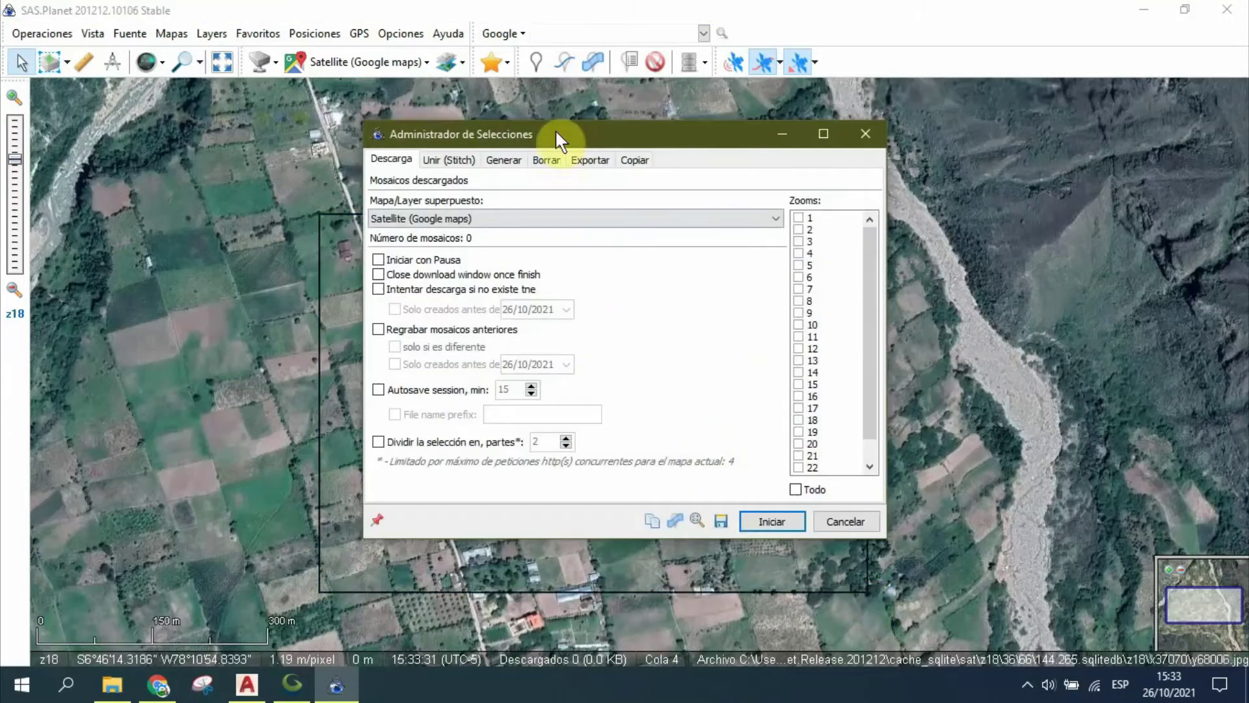
Step: Download the selection's 25 tiles at zoom 19 and close the completion report
{"action": "left_click_drag", "start_coordinate": [555, 133], "coordinate": [497, 106]}
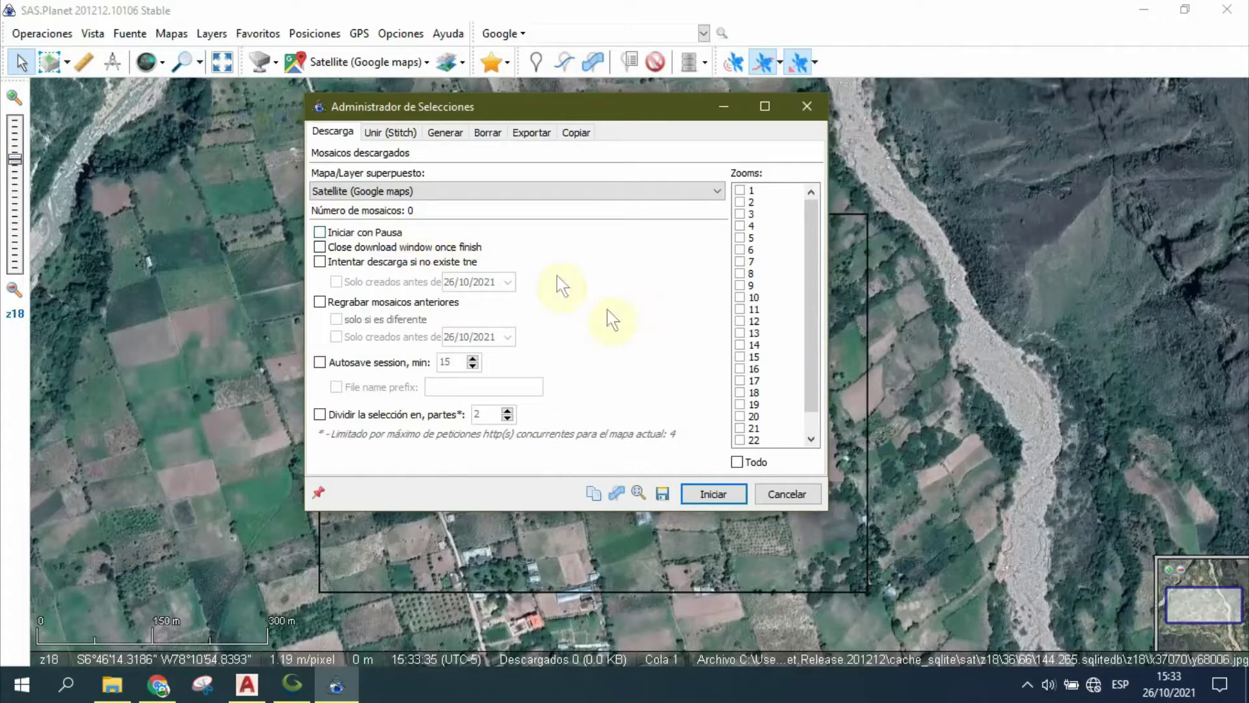
{"action": "left_click_drag", "start_coordinate": [813, 356], "coordinate": [813, 423]}
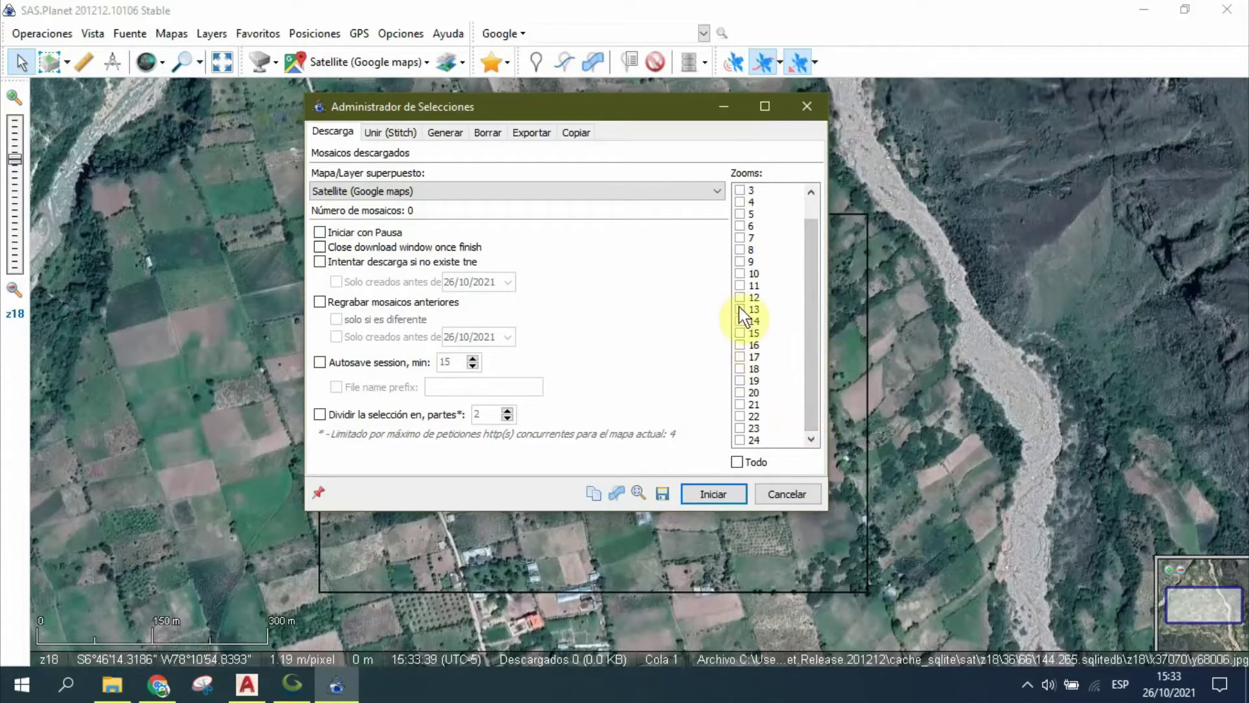
{"action": "left_click", "coordinate": [740, 381]}
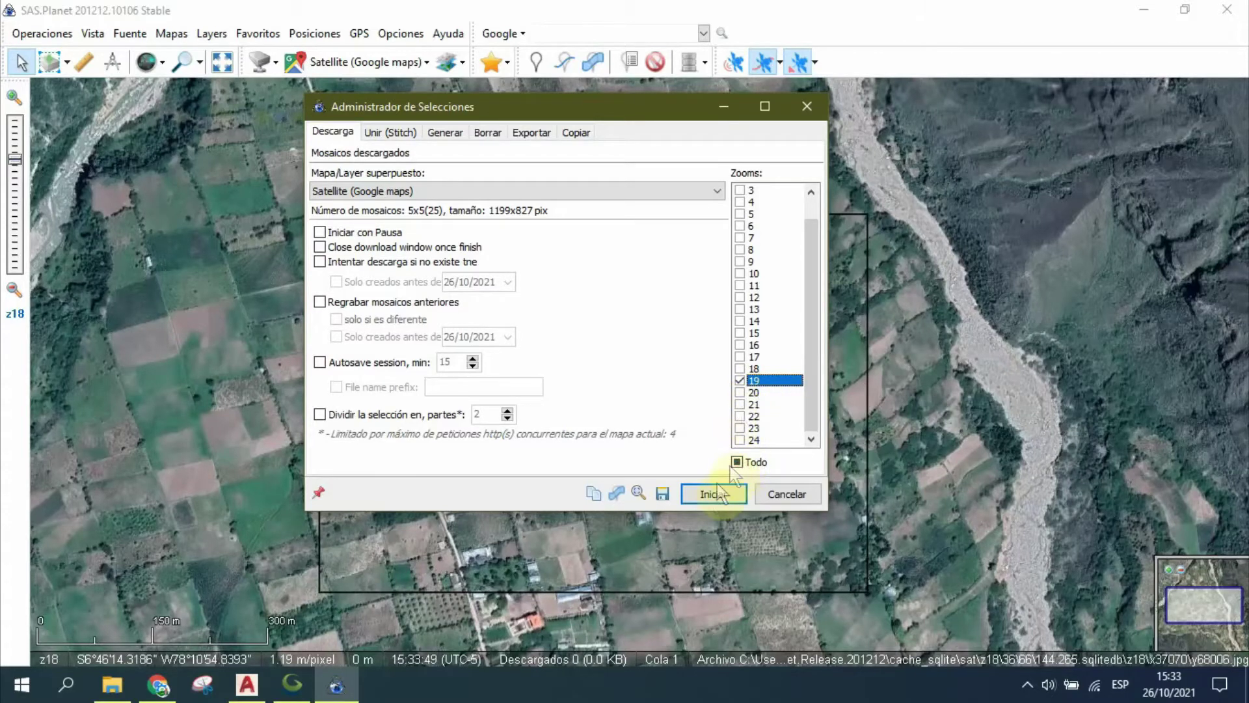
{"action": "left_click", "coordinate": [715, 496]}
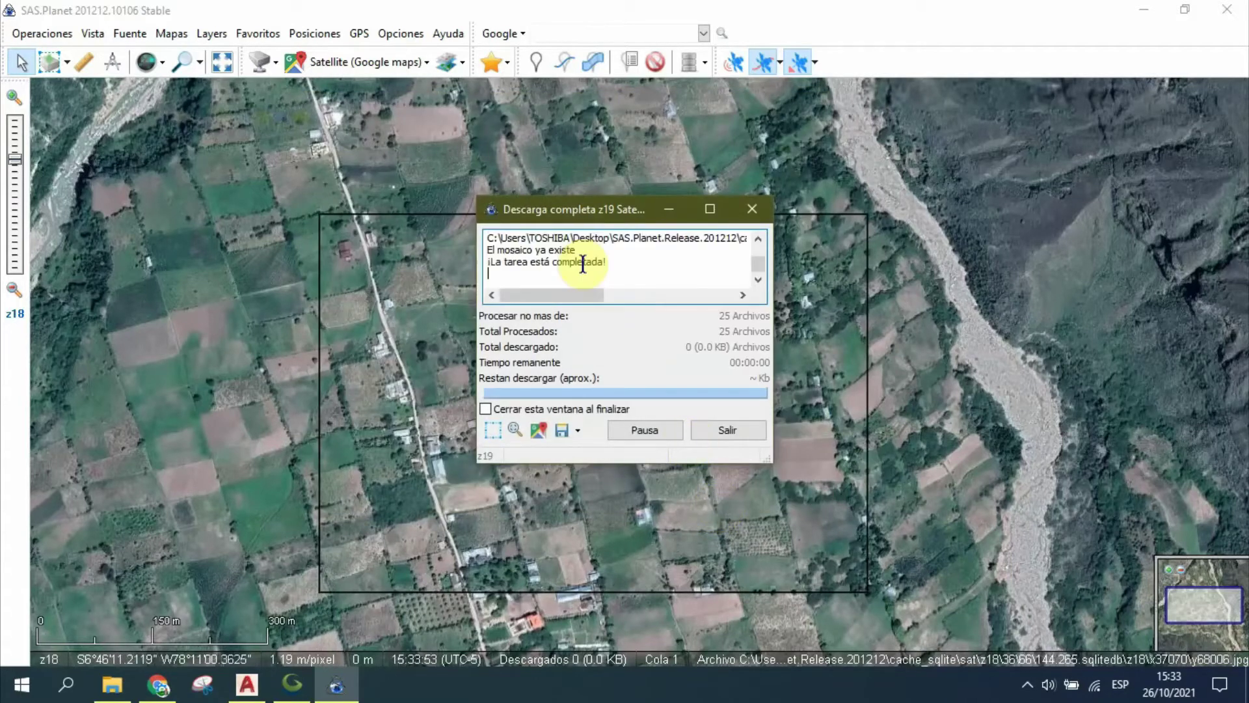
{"action": "left_click_drag", "start_coordinate": [617, 263], "coordinate": [488, 264]}
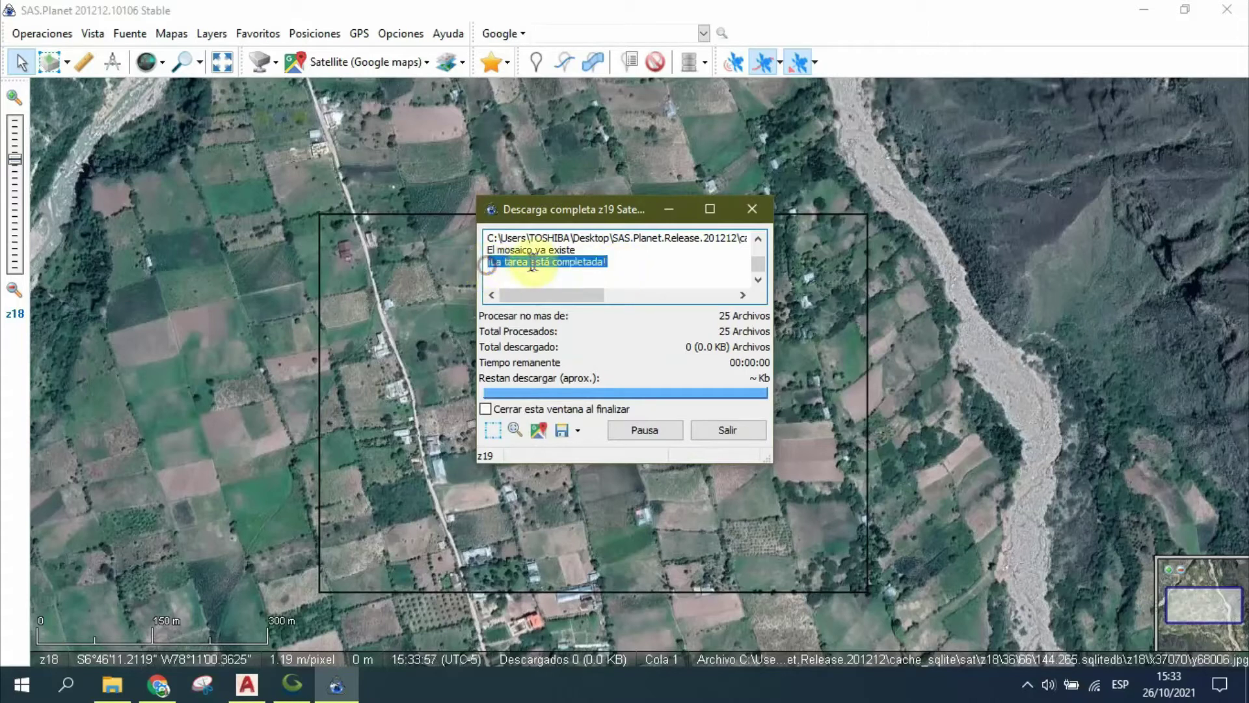
{"action": "left_click", "coordinate": [730, 430]}
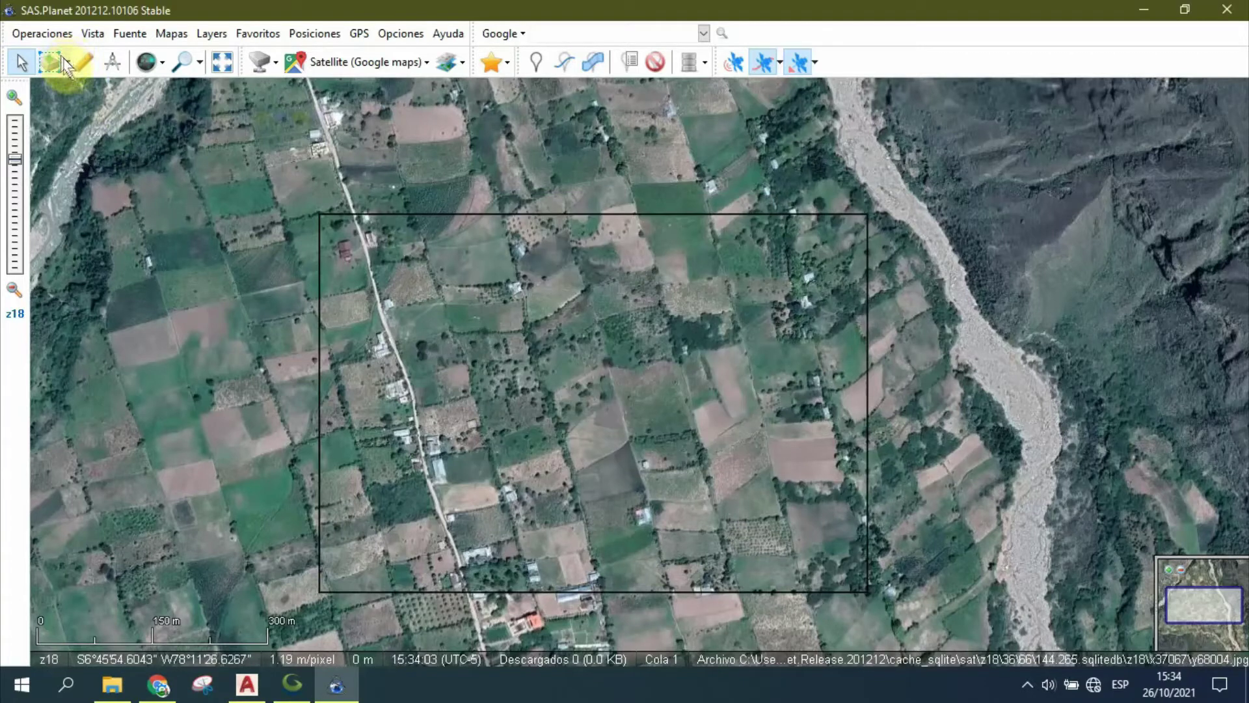
Step: Reopen Administrador de Selecciones on the Última Selección rectangle, listing 25 zoom-19 tiles
{"action": "left_click", "coordinate": [67, 61]}
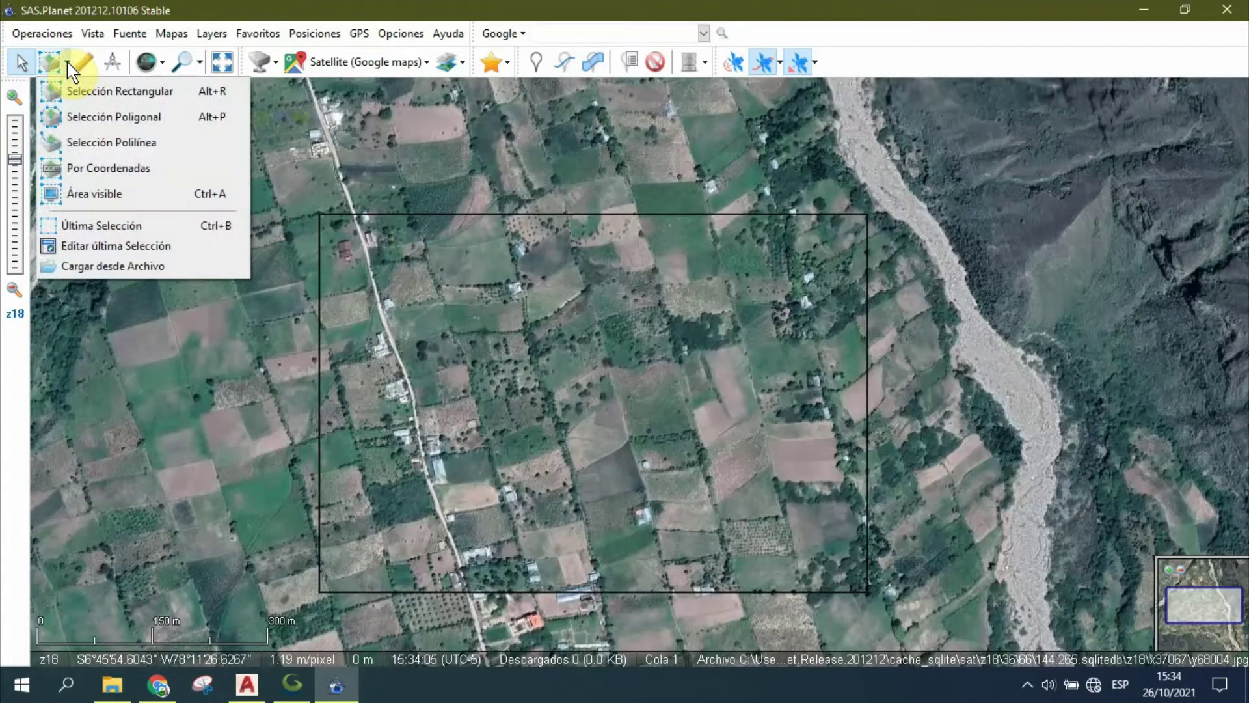
{"action": "left_click", "coordinate": [67, 62]}
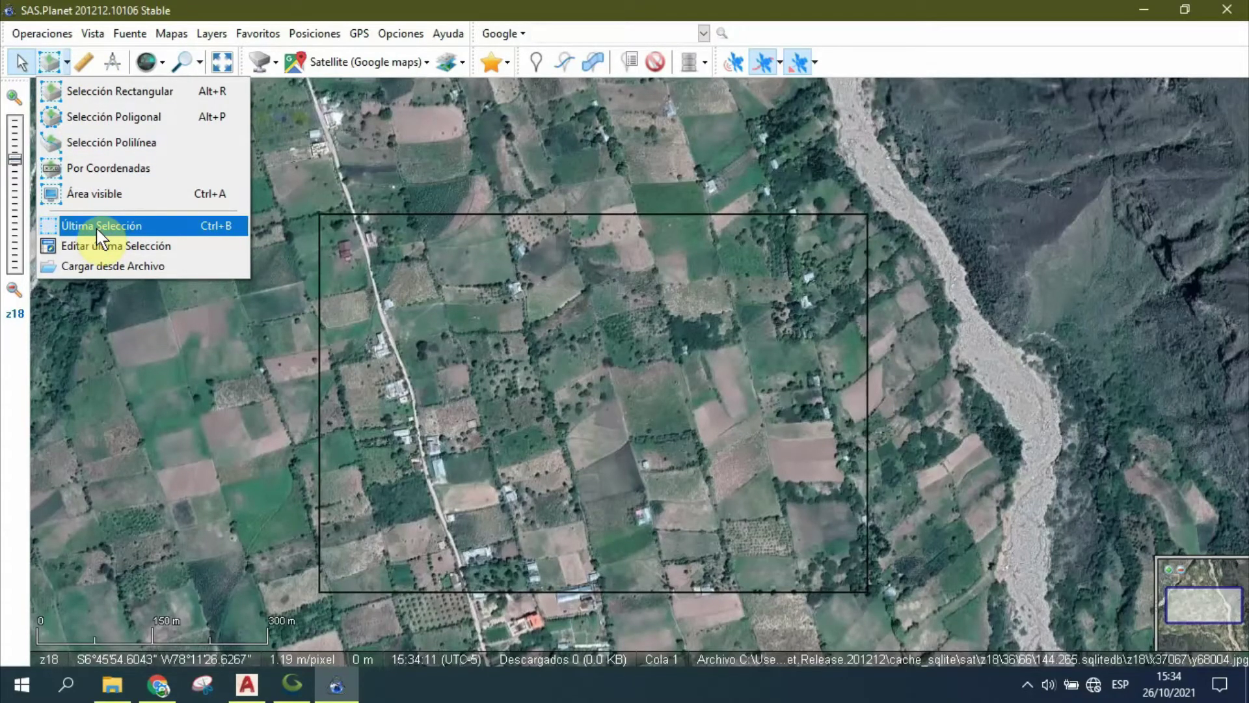
{"action": "left_click", "coordinate": [126, 226]}
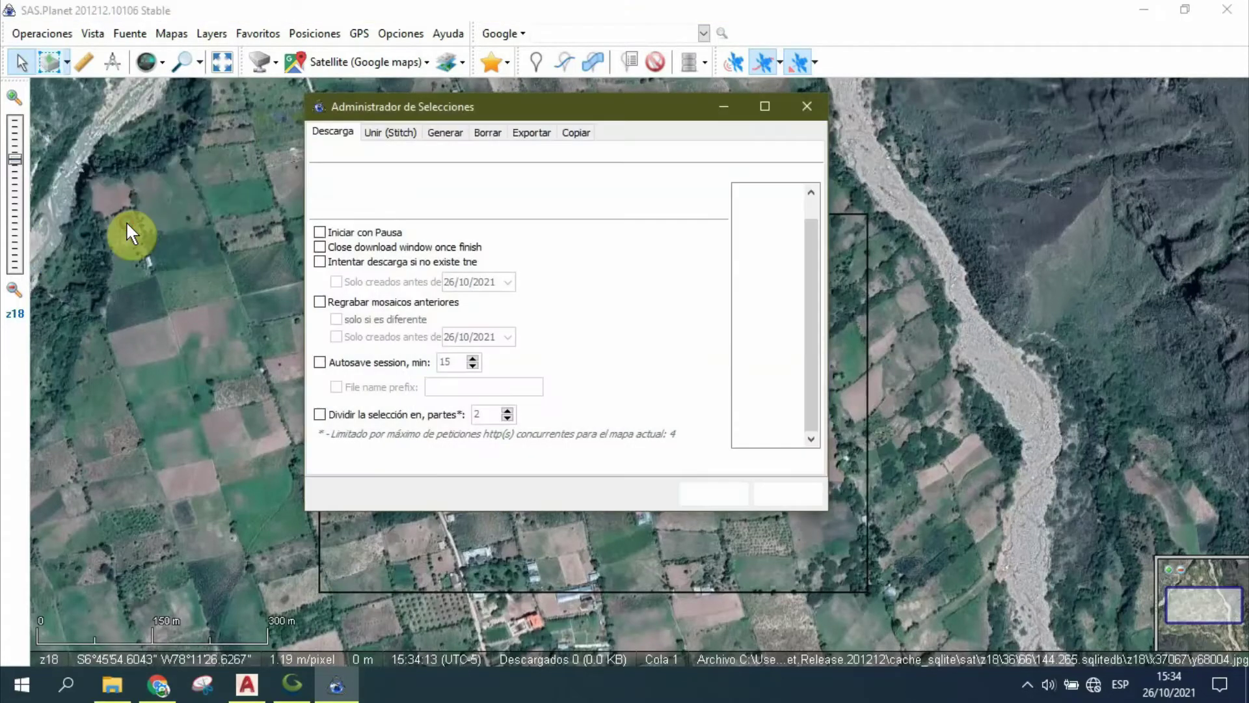
{"action": "left_click_drag", "start_coordinate": [532, 106], "coordinate": [581, 96]}
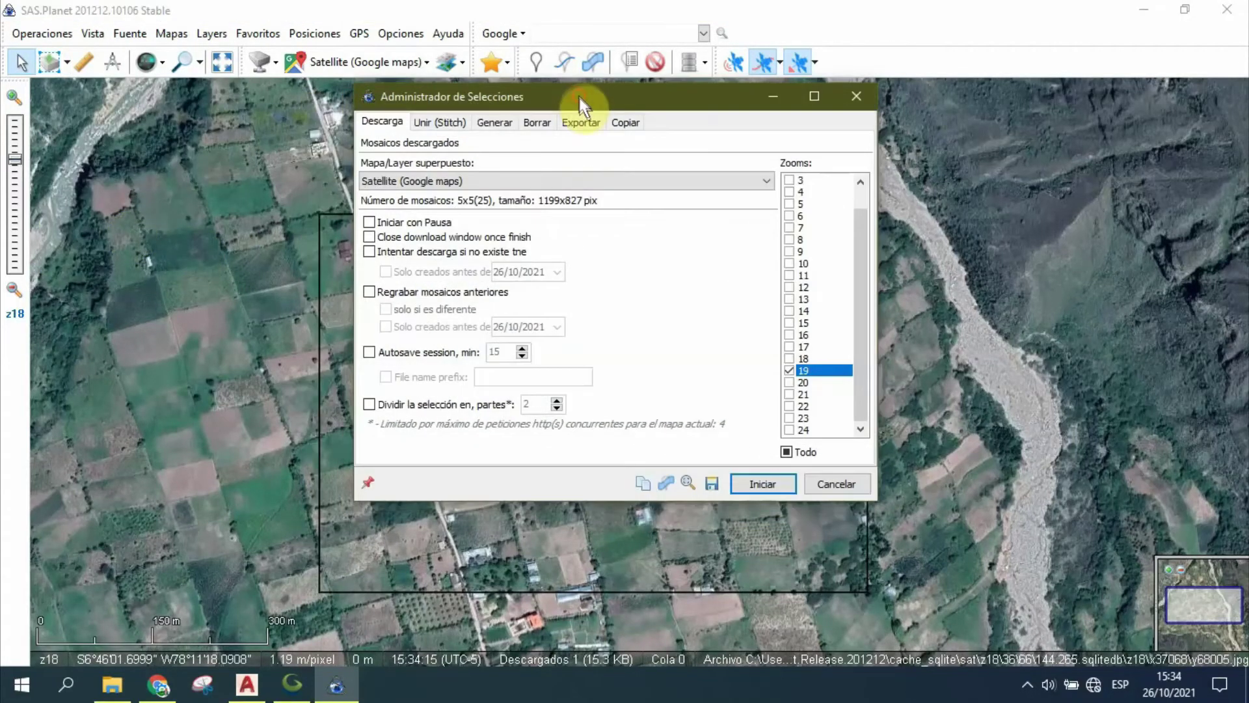
Step: In the Unir (Stitch) tab, set the output format to ECW
{"action": "left_click", "coordinate": [442, 124]}
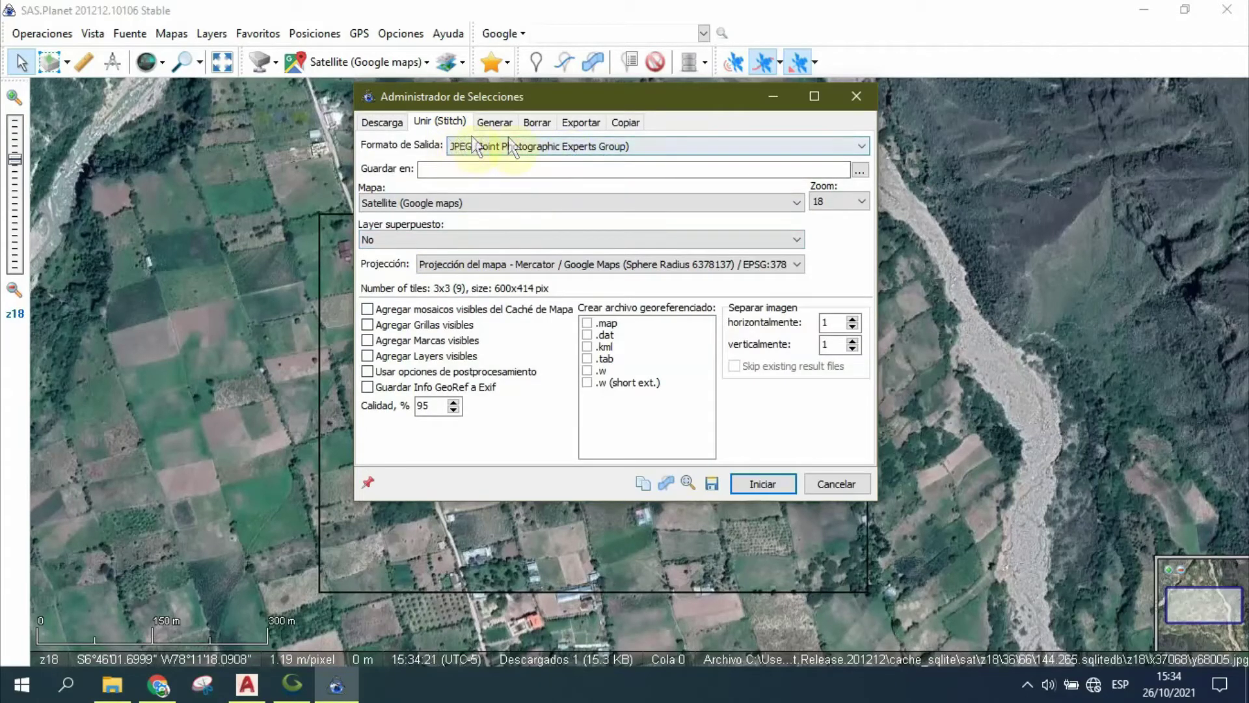
{"action": "left_click", "coordinate": [523, 147]}
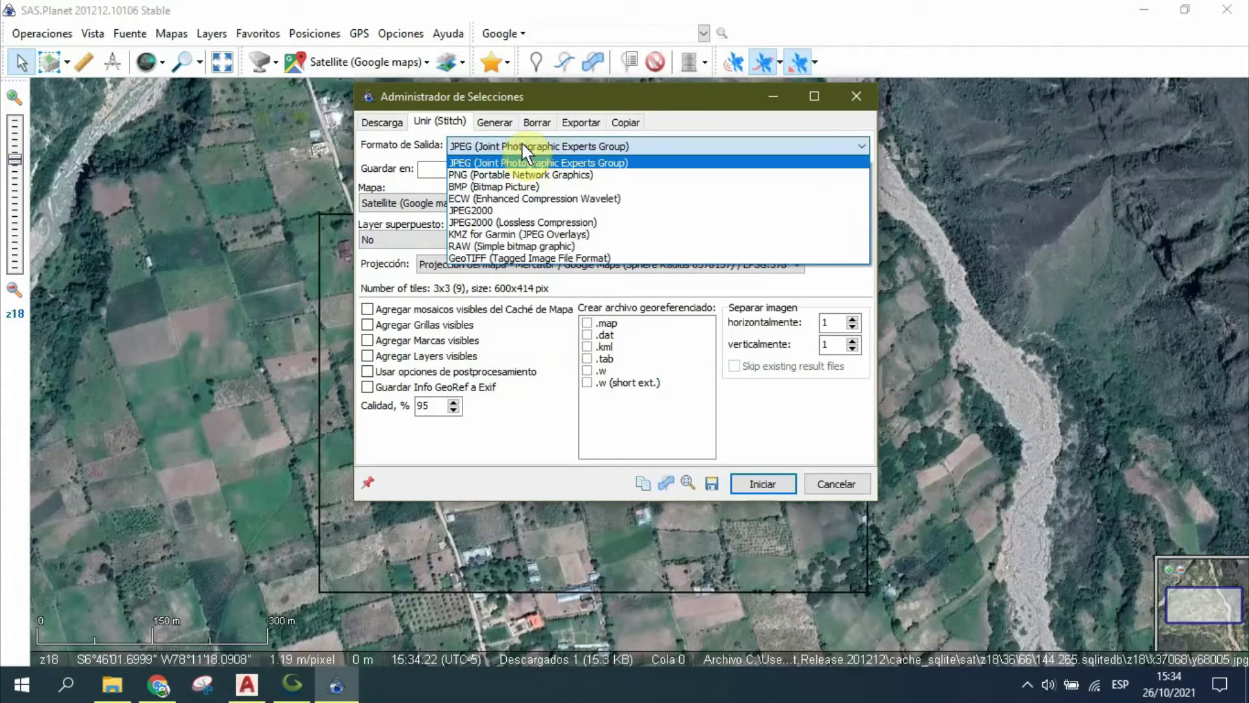
{"action": "left_click", "coordinate": [498, 198]}
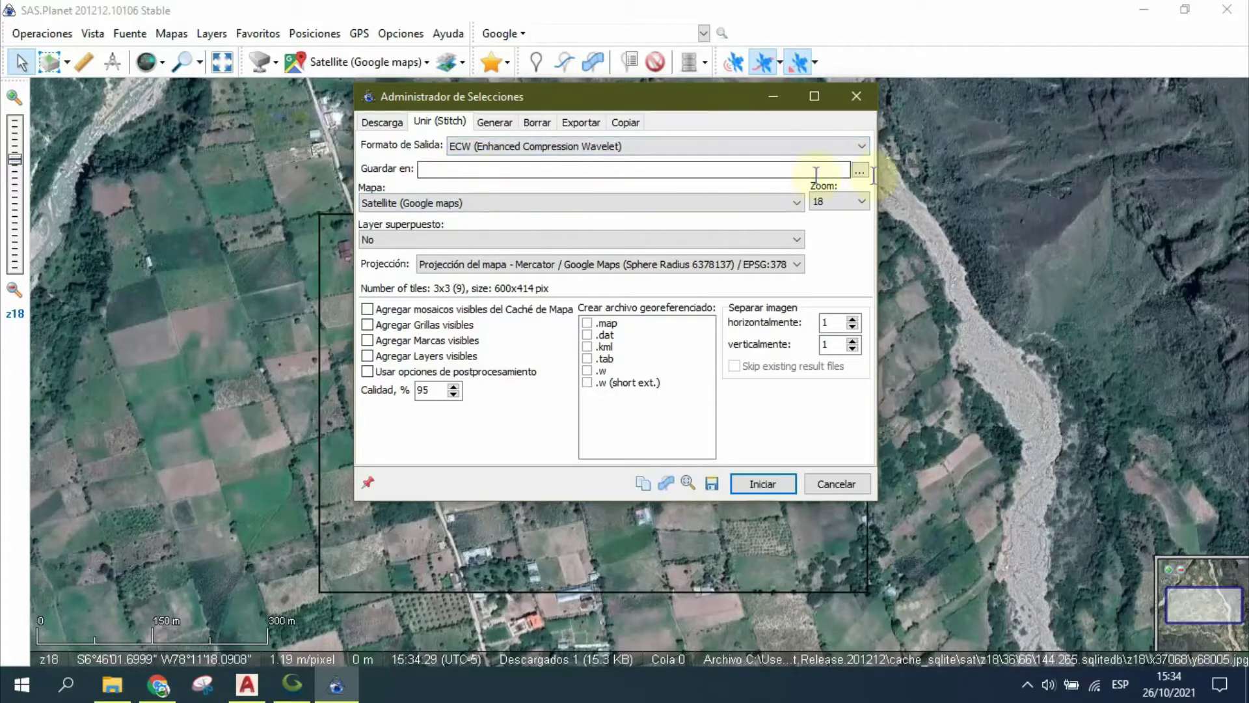
Step: Name the stitched output file IMAGEN SATELITAL in the save dialog
{"action": "left_click", "coordinate": [860, 170]}
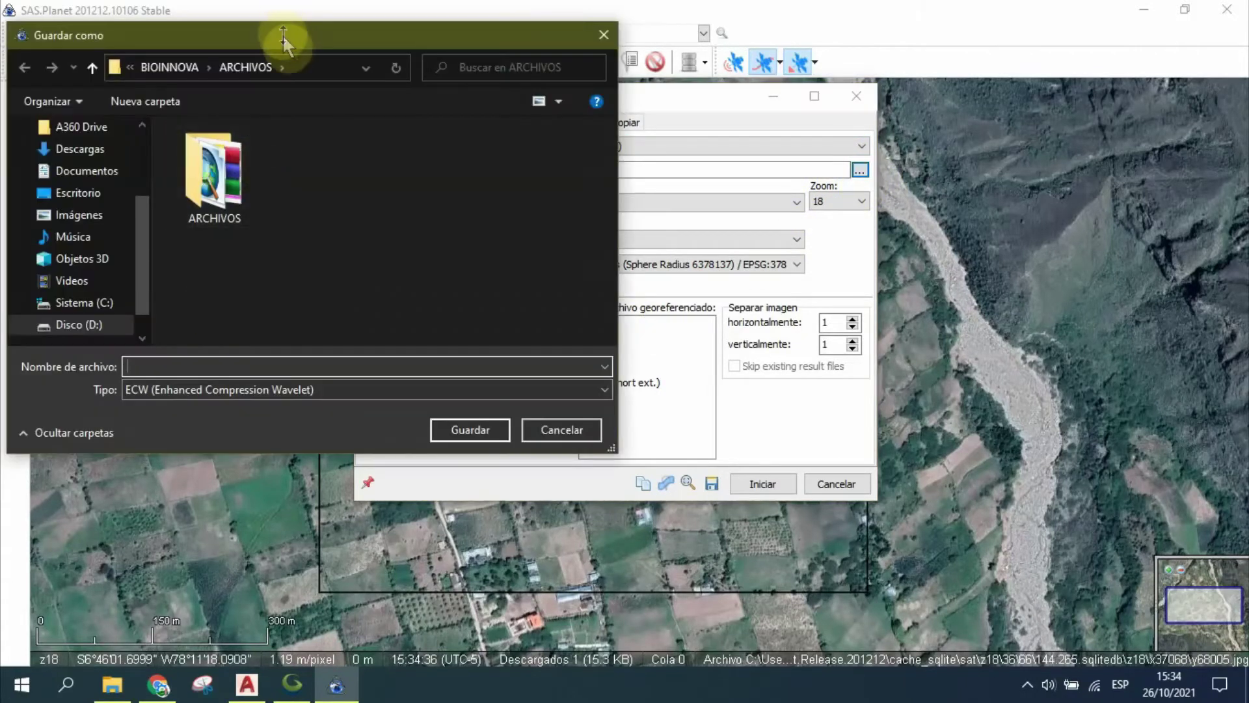
{"action": "left_click_drag", "start_coordinate": [284, 38], "coordinate": [353, 37]}
{"action": "left_click", "coordinate": [243, 361]}
{"action": "type", "text": "IMAGEN SATELITAL"}
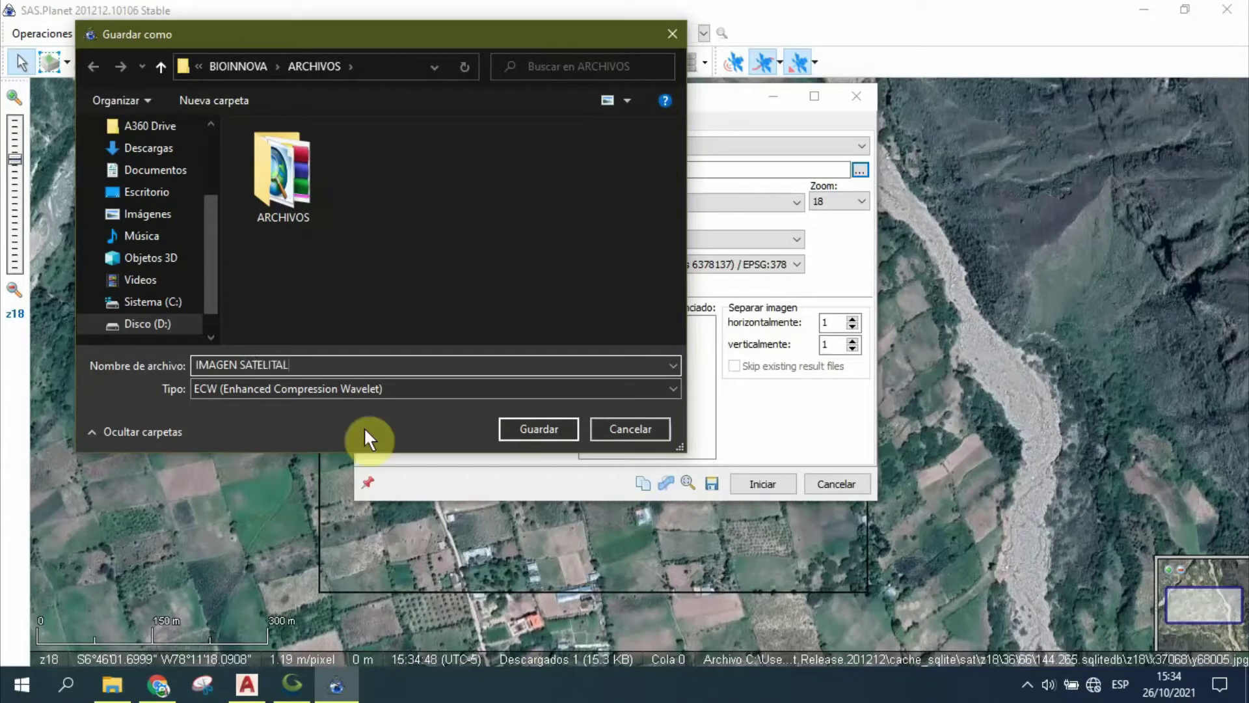
Step: Confirm the IMAGEN SATELITAL save location and set the stitch zoom level to 19
{"action": "left_click", "coordinate": [537, 429]}
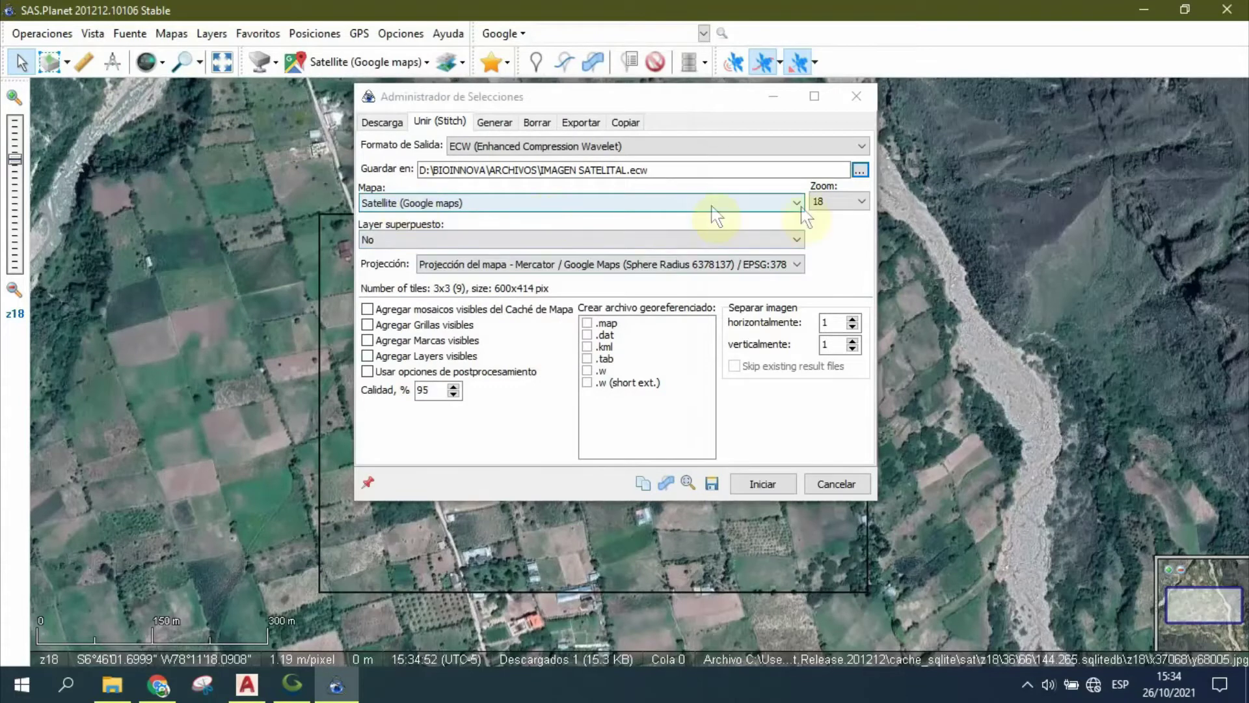
{"action": "left_click", "coordinate": [860, 203]}
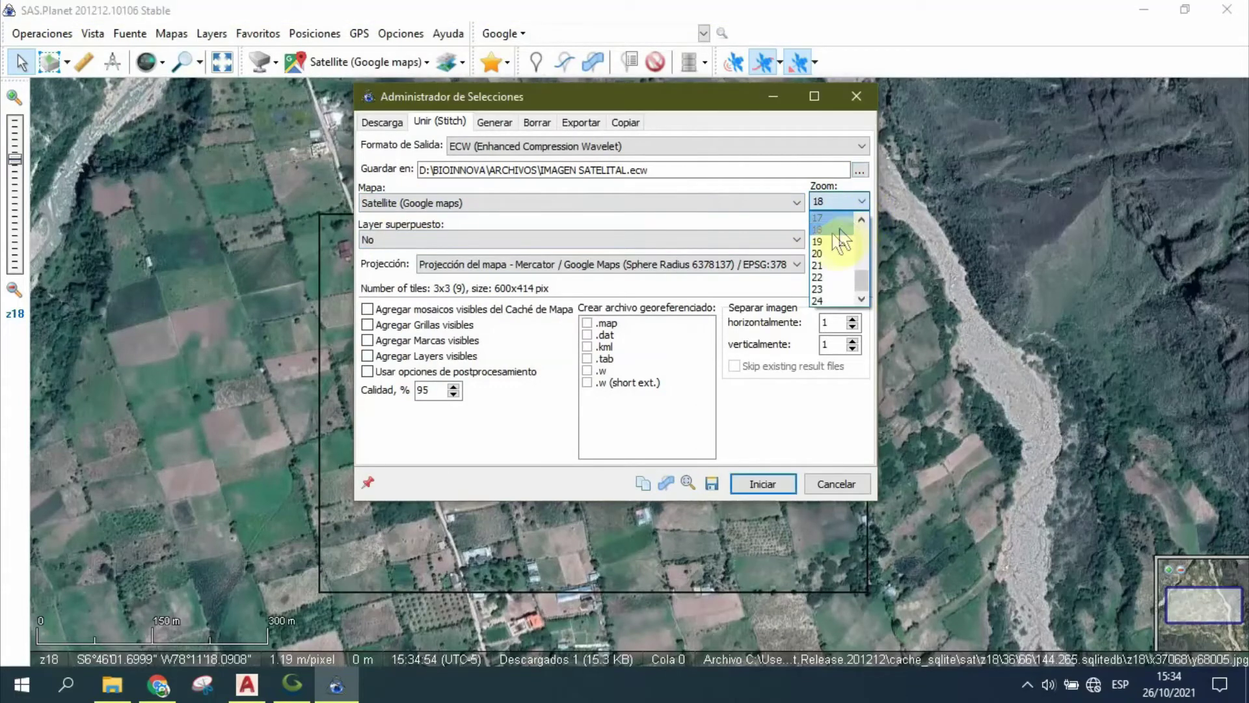
{"action": "left_click", "coordinate": [817, 244]}
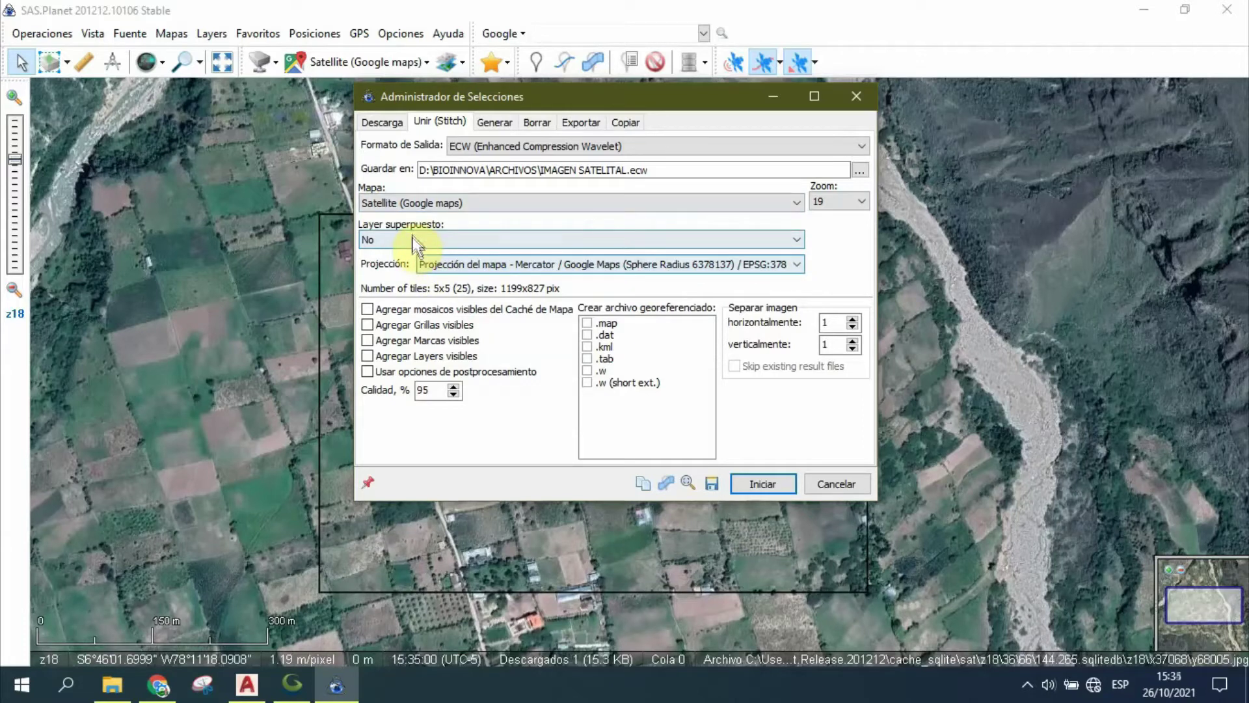
Step: Stitch to ECW in Mercator WGS84 EPSG:3395 at quality 100 with a .w world file
{"action": "left_click", "coordinate": [455, 266]}
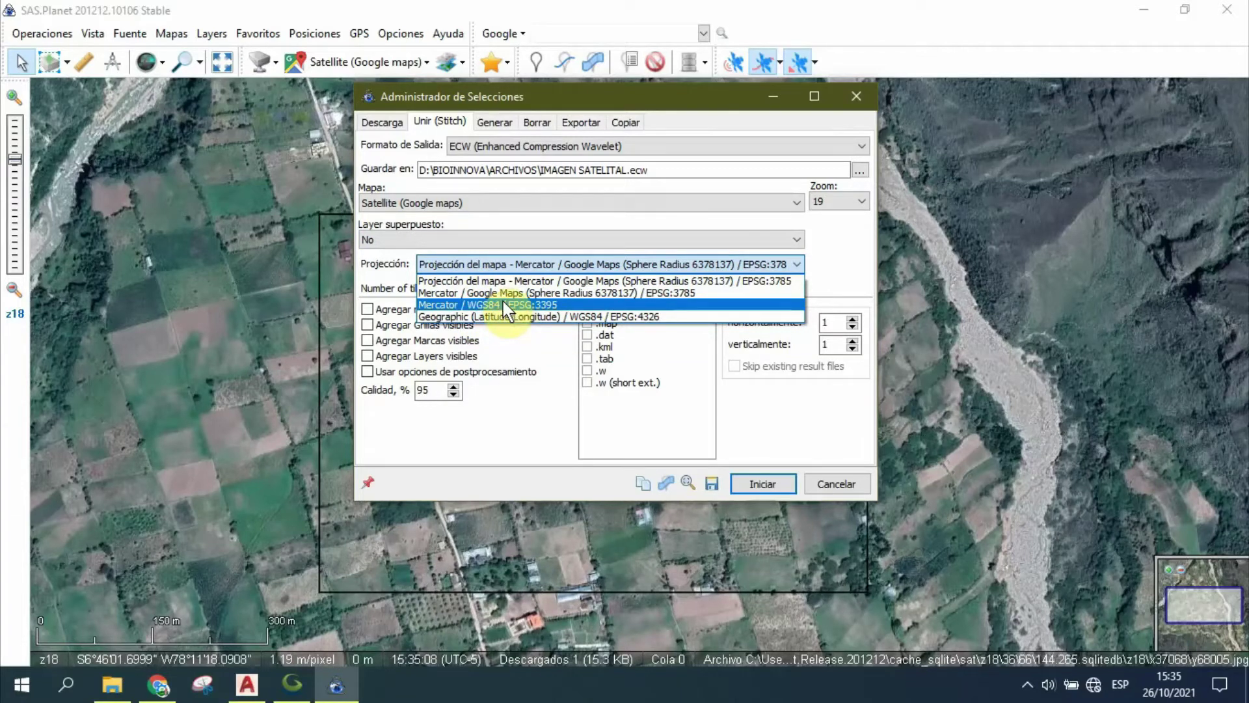
{"action": "left_click", "coordinate": [506, 306]}
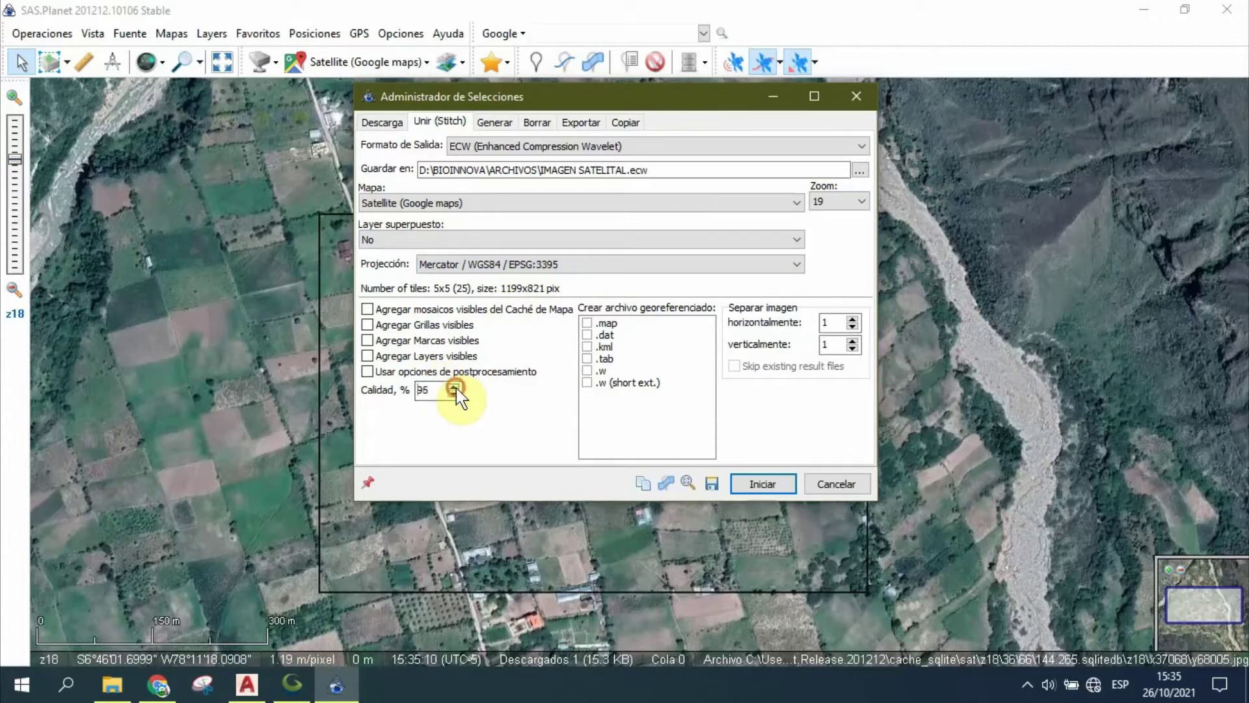
{"action": "left_click", "coordinate": [455, 388]}
{"action": "left_click", "coordinate": [596, 384]}
{"action": "left_click", "coordinate": [587, 384]}
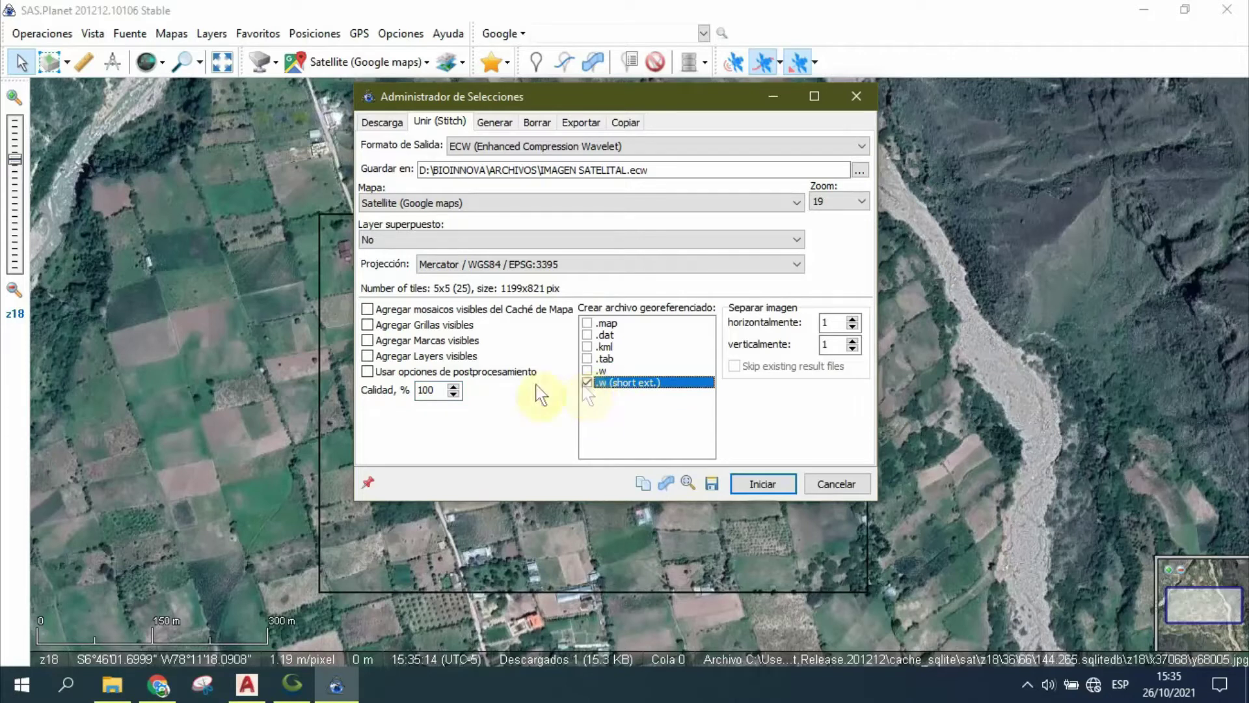
{"action": "left_click", "coordinate": [763, 484]}
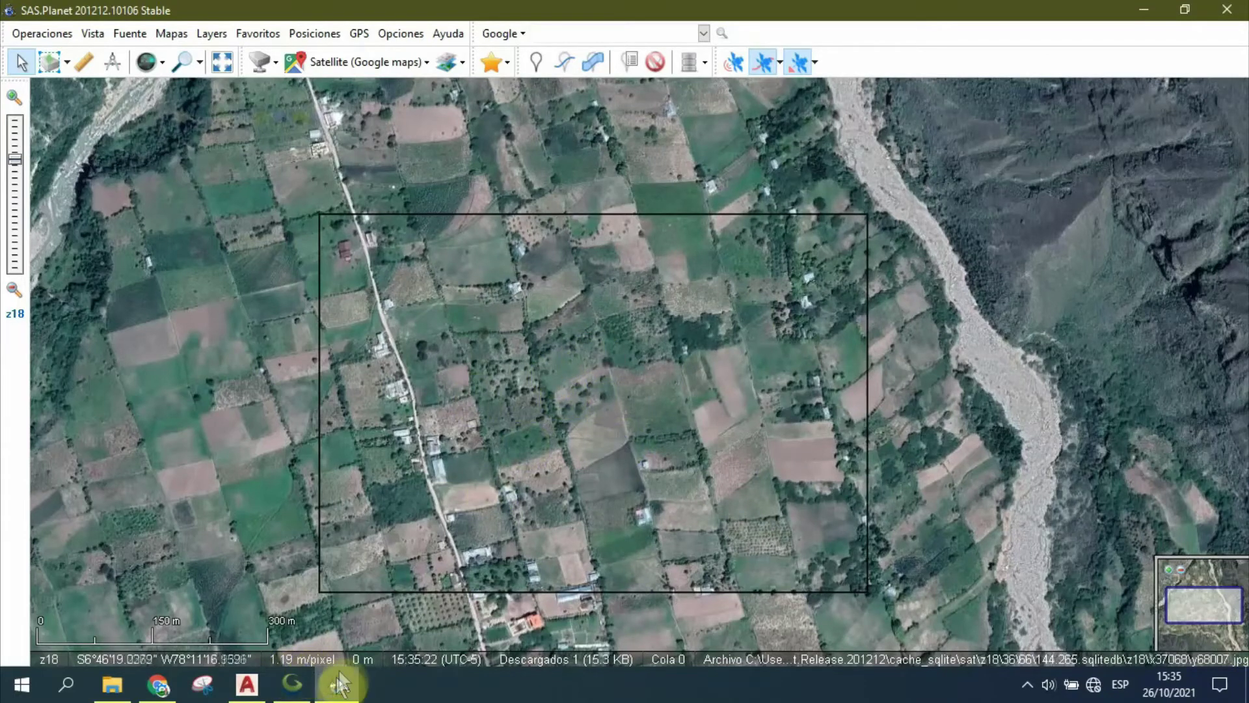
Step: Load IMAGEN SATELITAL.ecw from ARCHIVOS into Global Mapper Pro and open Tools > Configure
{"action": "mouse_move", "coordinate": [292, 685]}
{"action": "left_click", "coordinate": [301, 691]}
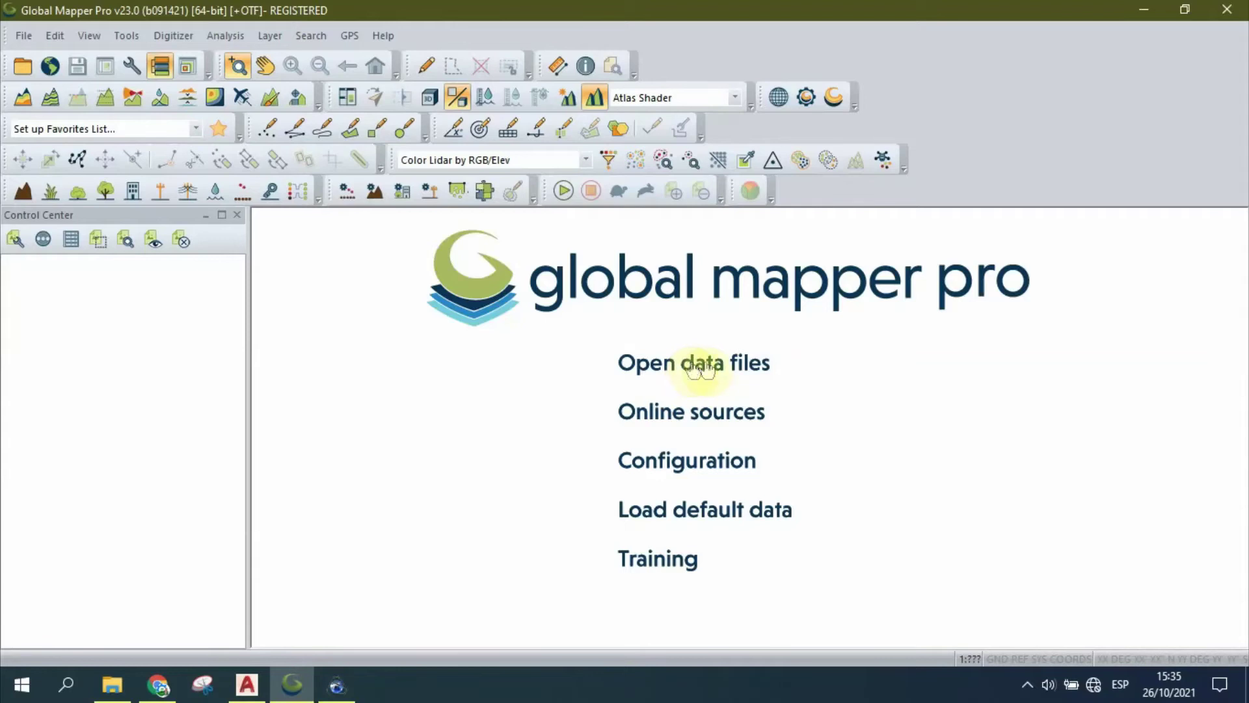
{"action": "left_click", "coordinate": [732, 368]}
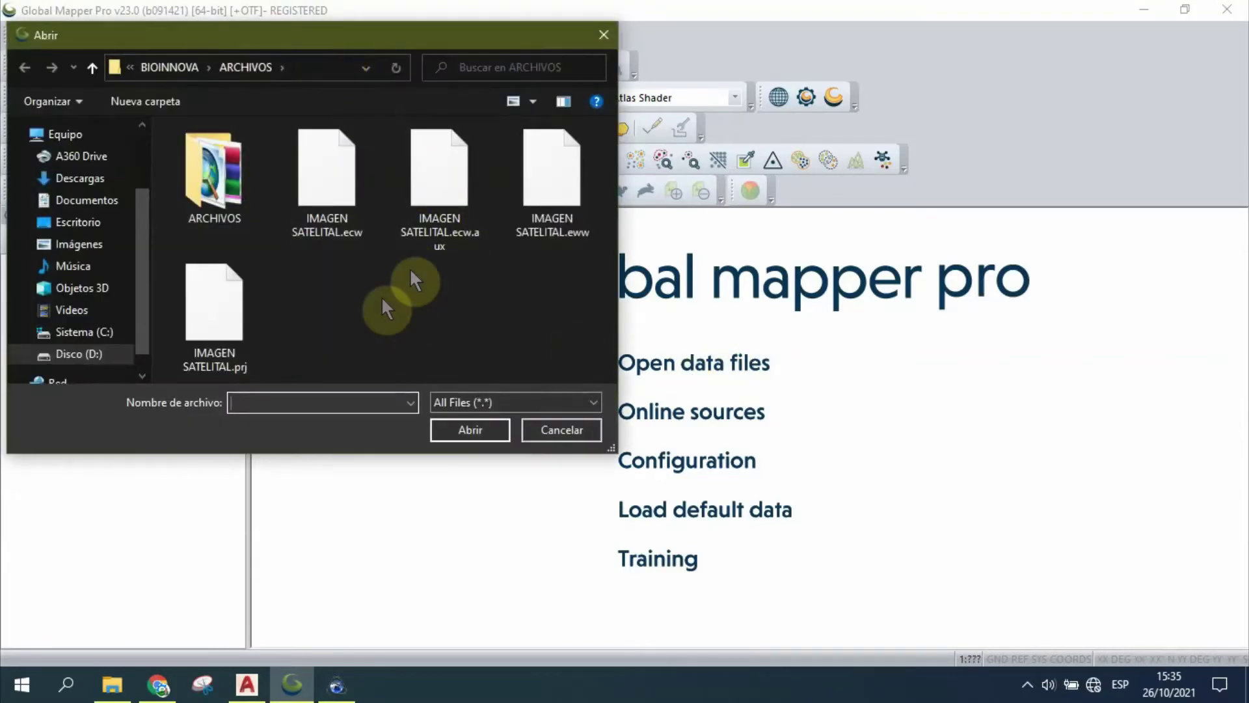
{"action": "left_click", "coordinate": [308, 241]}
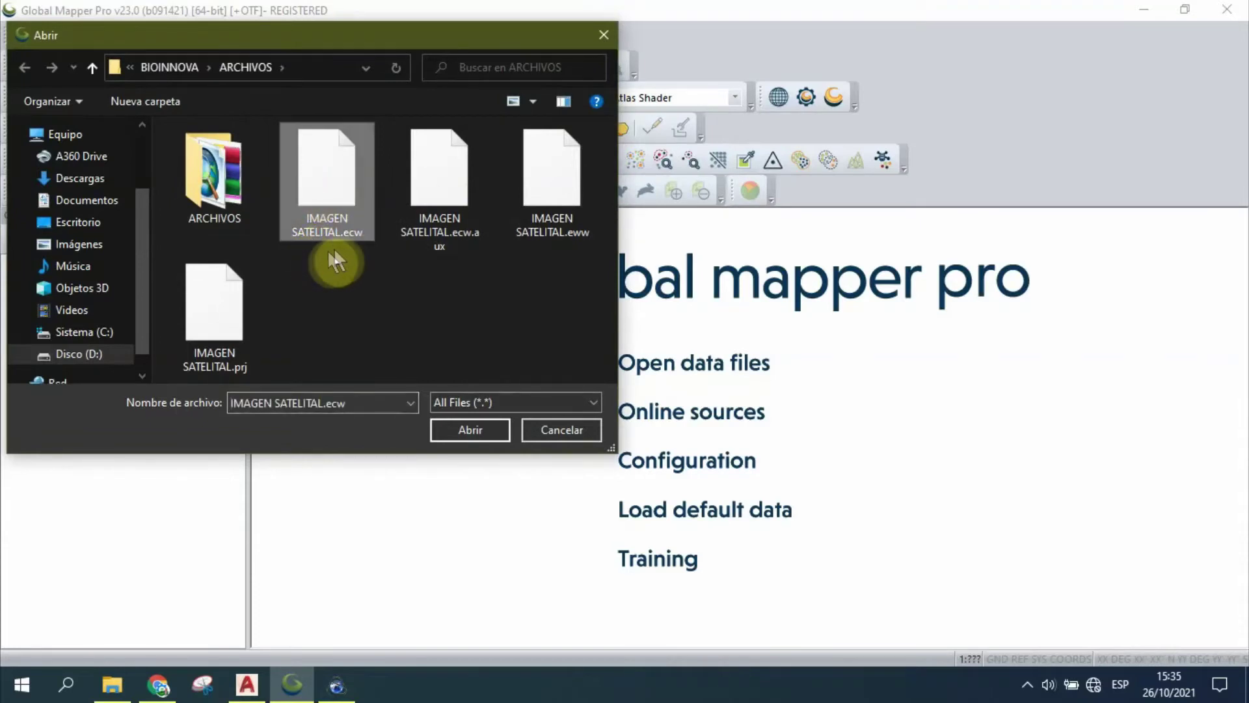
{"action": "mouse_move", "coordinate": [327, 180]}
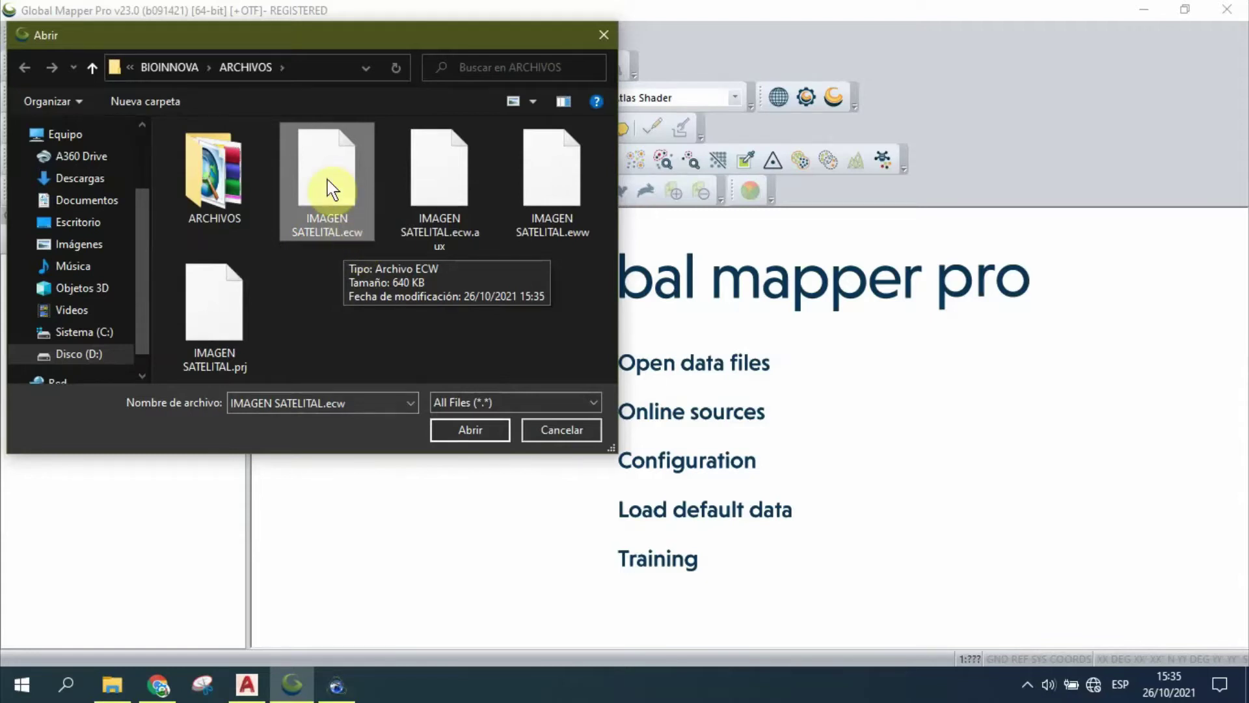
{"action": "left_click", "coordinate": [466, 436]}
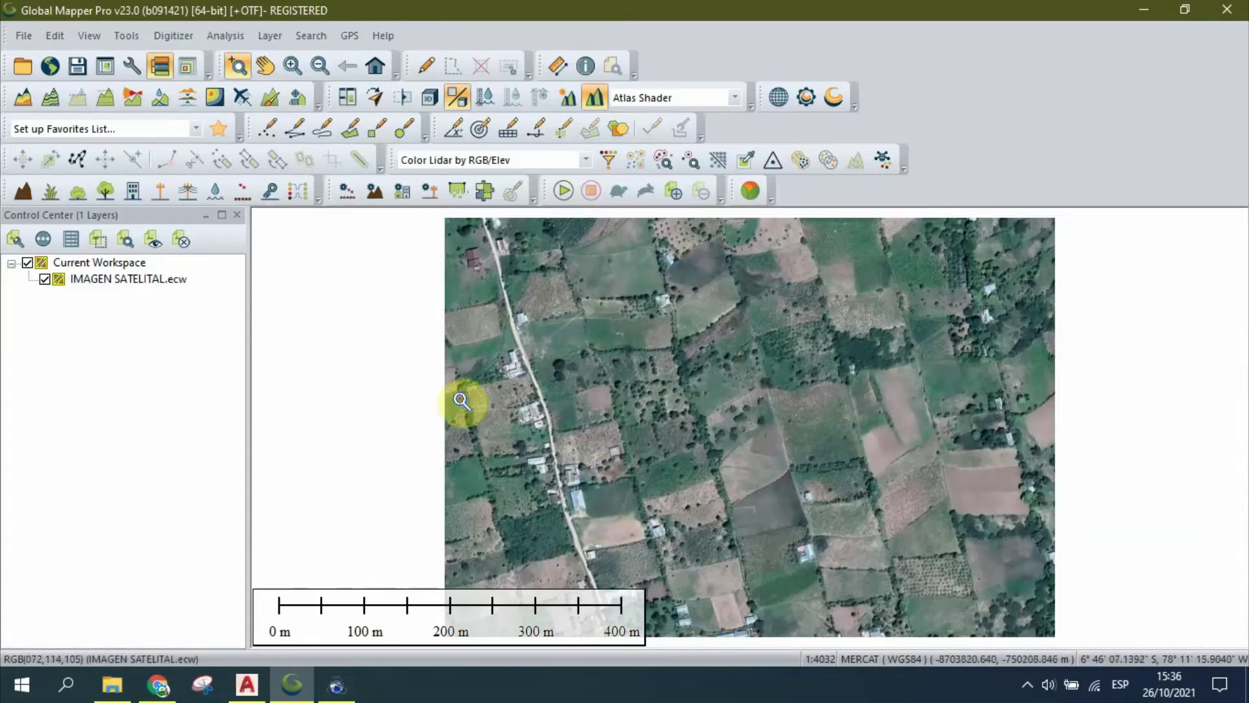
{"action": "left_click", "coordinate": [131, 35]}
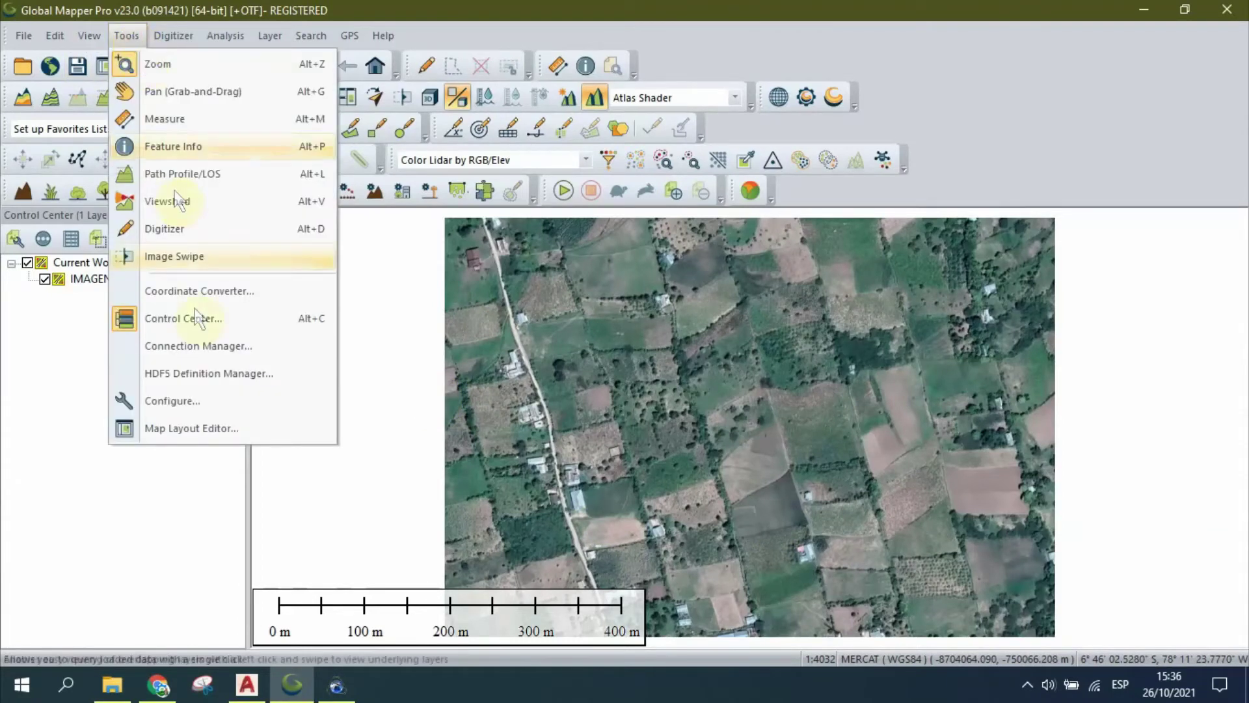
{"action": "left_click", "coordinate": [194, 400]}
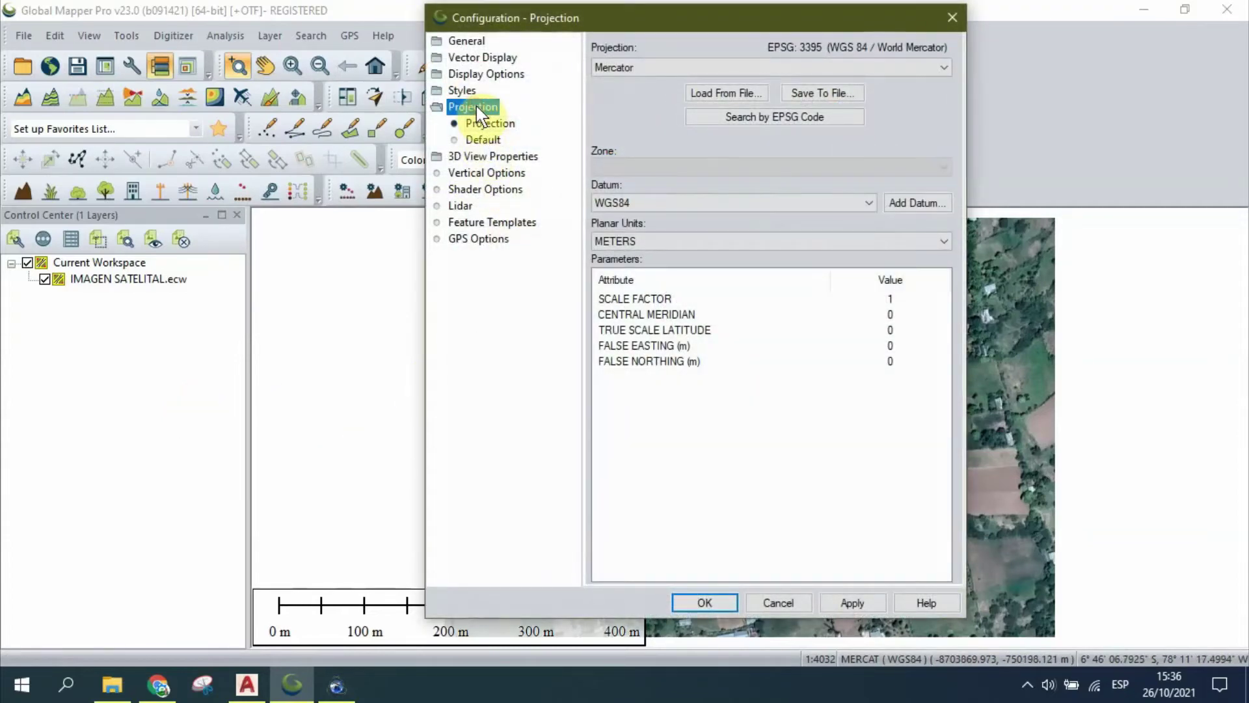
Step: Set the map projection to UTM zone 17 South, WGS84 datum, in meters
{"action": "left_click", "coordinate": [489, 125]}
{"action": "left_click", "coordinate": [634, 68]}
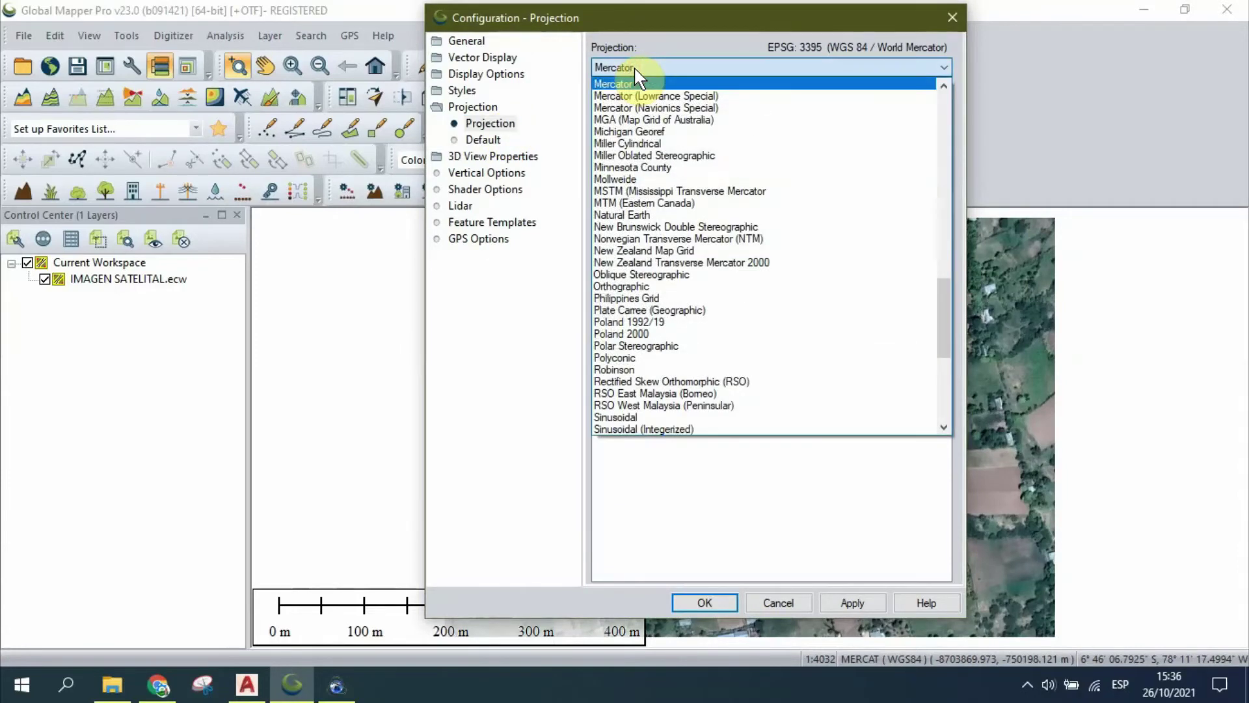
{"action": "scroll", "coordinate": [755, 272], "scroll_direction": "down", "scroll_amount": 2}
{"action": "scroll", "coordinate": [748, 278], "scroll_direction": "down", "scroll_amount": 2}
{"action": "scroll", "coordinate": [658, 293], "scroll_direction": "down", "scroll_amount": 1}
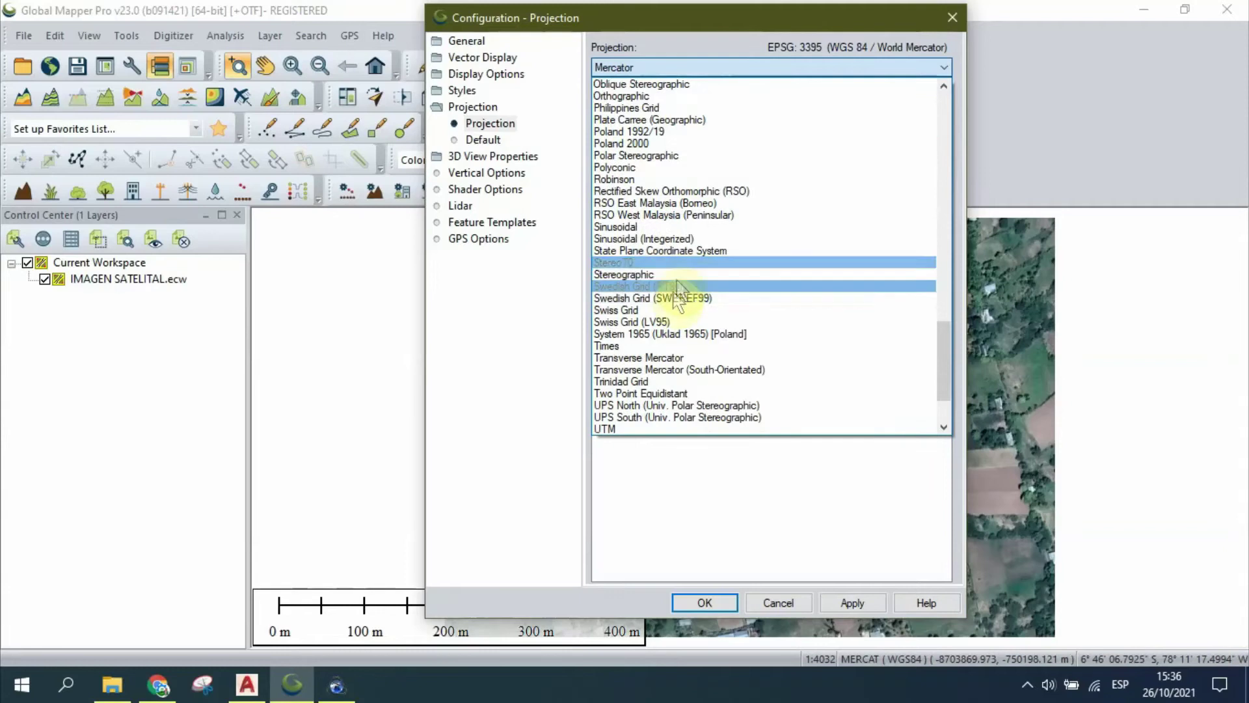
{"action": "left_click", "coordinate": [605, 431]}
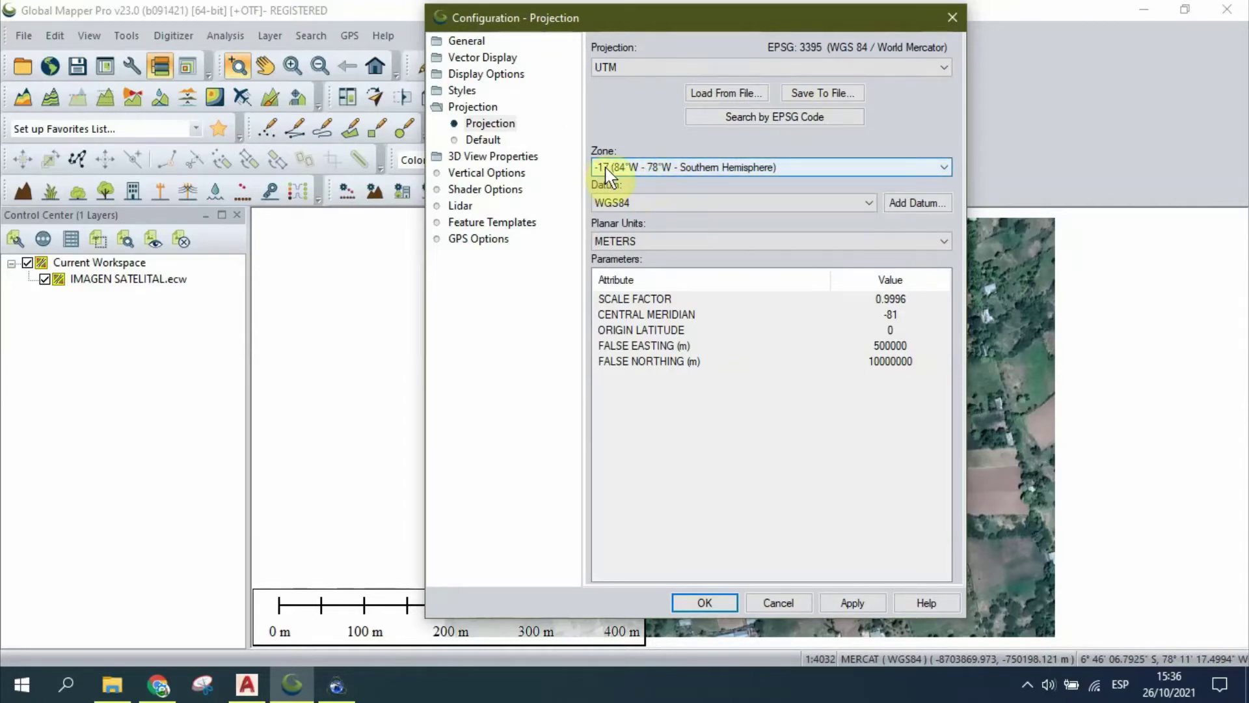
{"action": "left_click", "coordinate": [633, 206]}
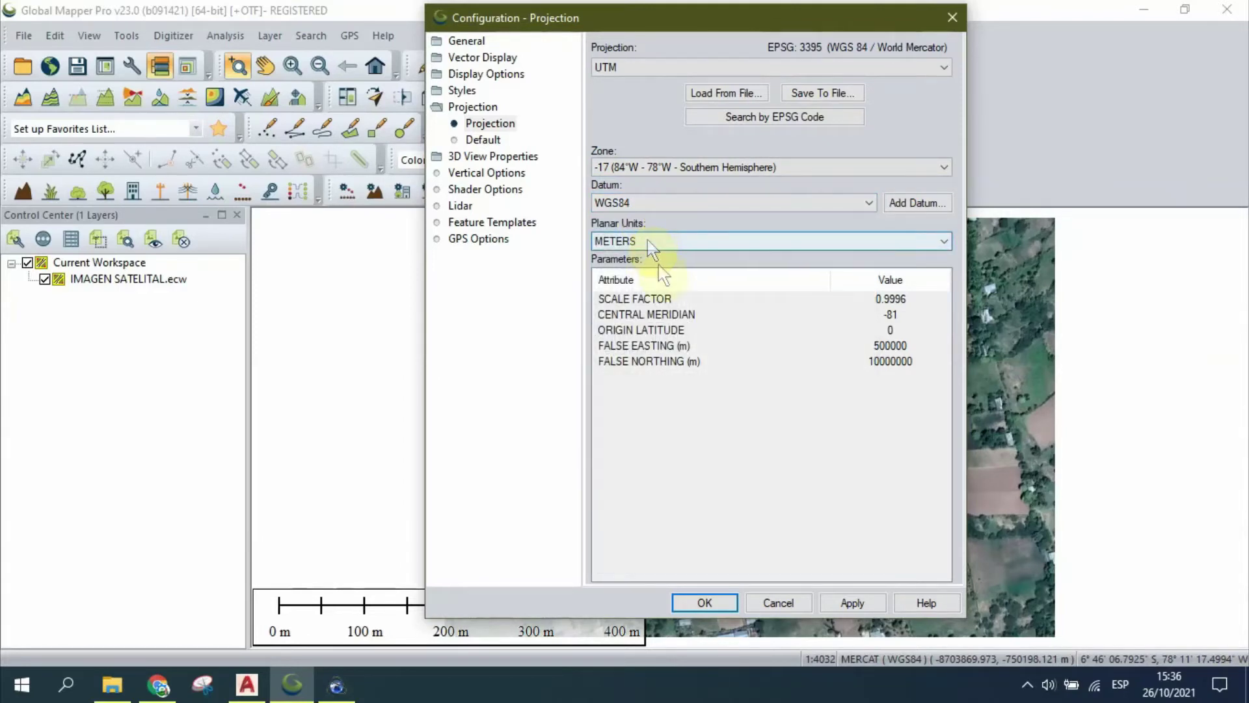
{"action": "left_click", "coordinate": [700, 605]}
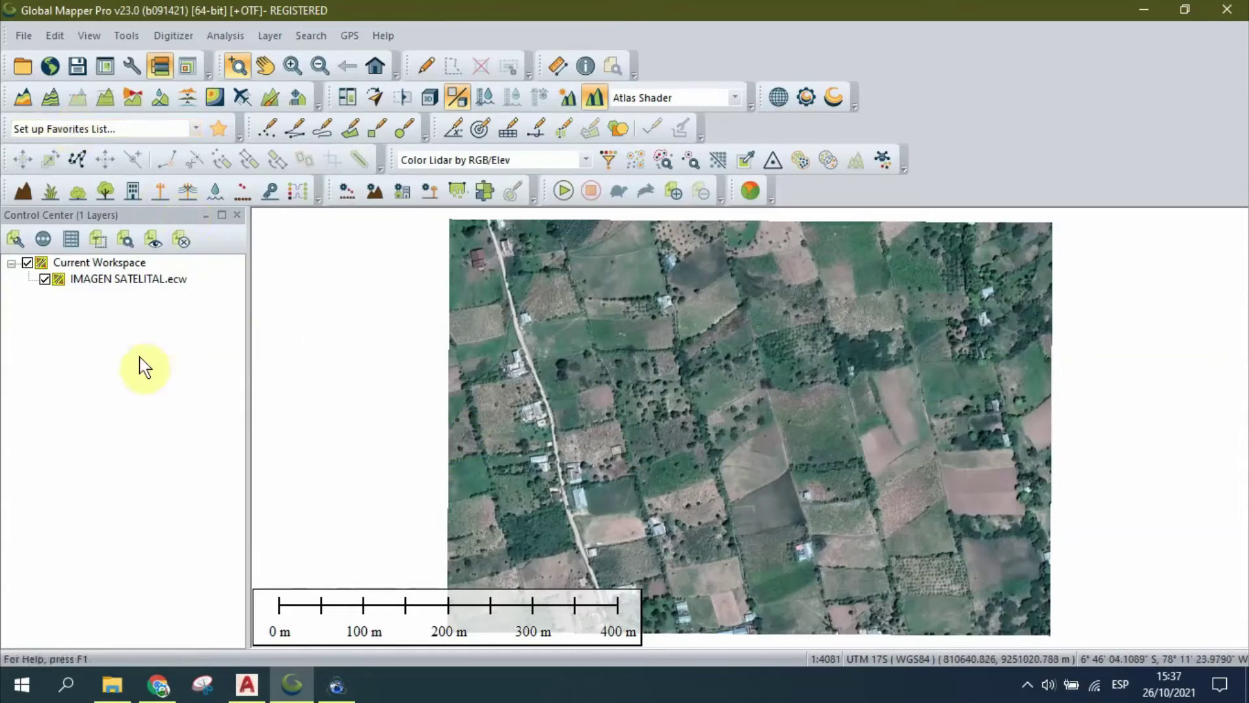
Step: Start a File > Export raster/image export with ECW File as the format
{"action": "left_click", "coordinate": [29, 37]}
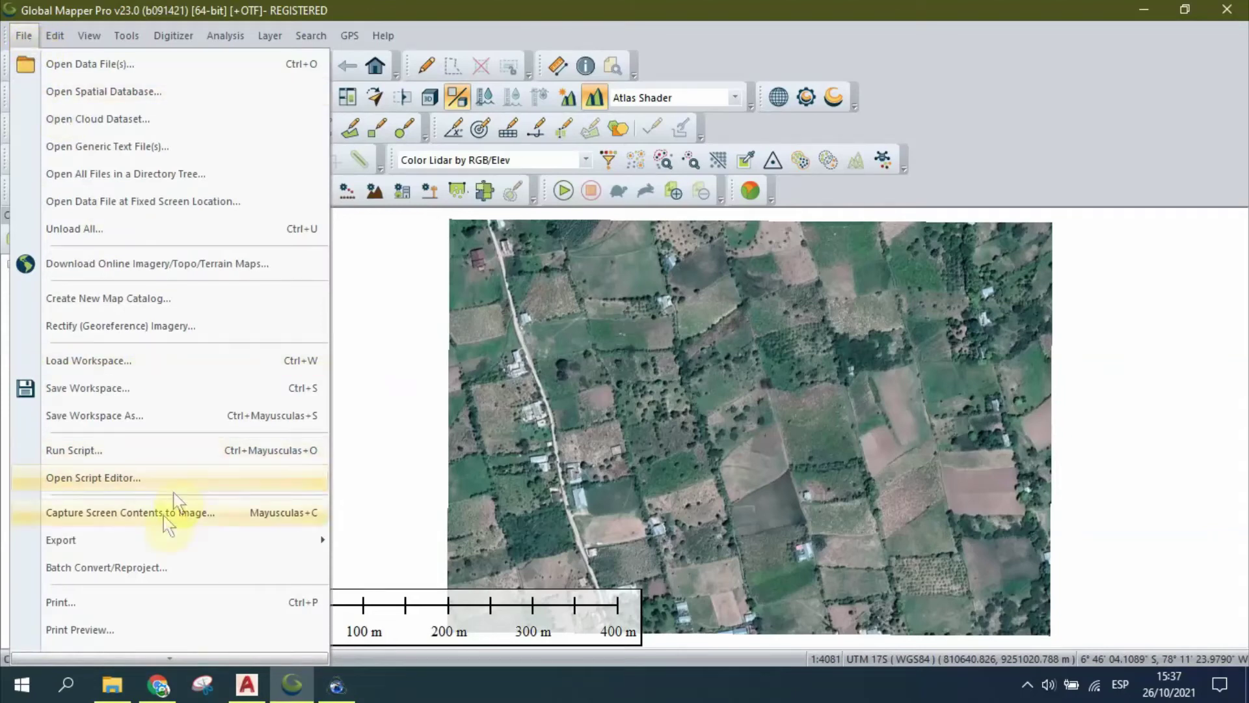
{"action": "mouse_move", "coordinate": [171, 540]}
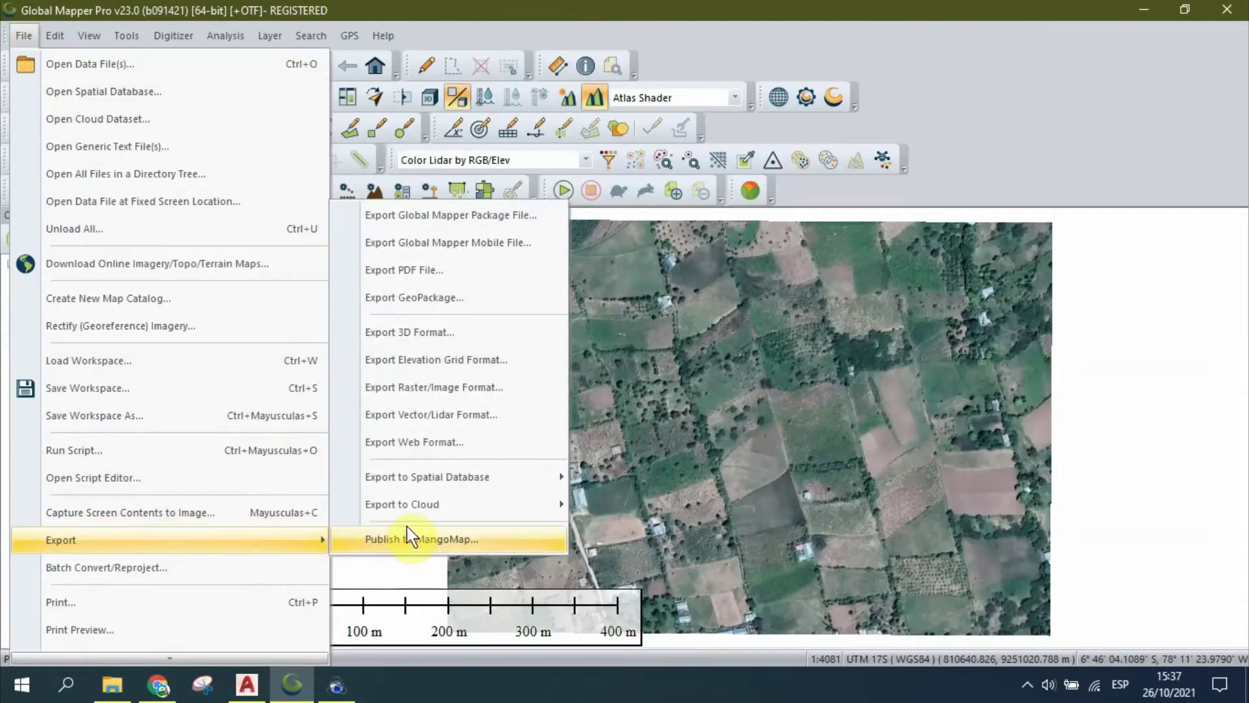
{"action": "left_click", "coordinate": [468, 390]}
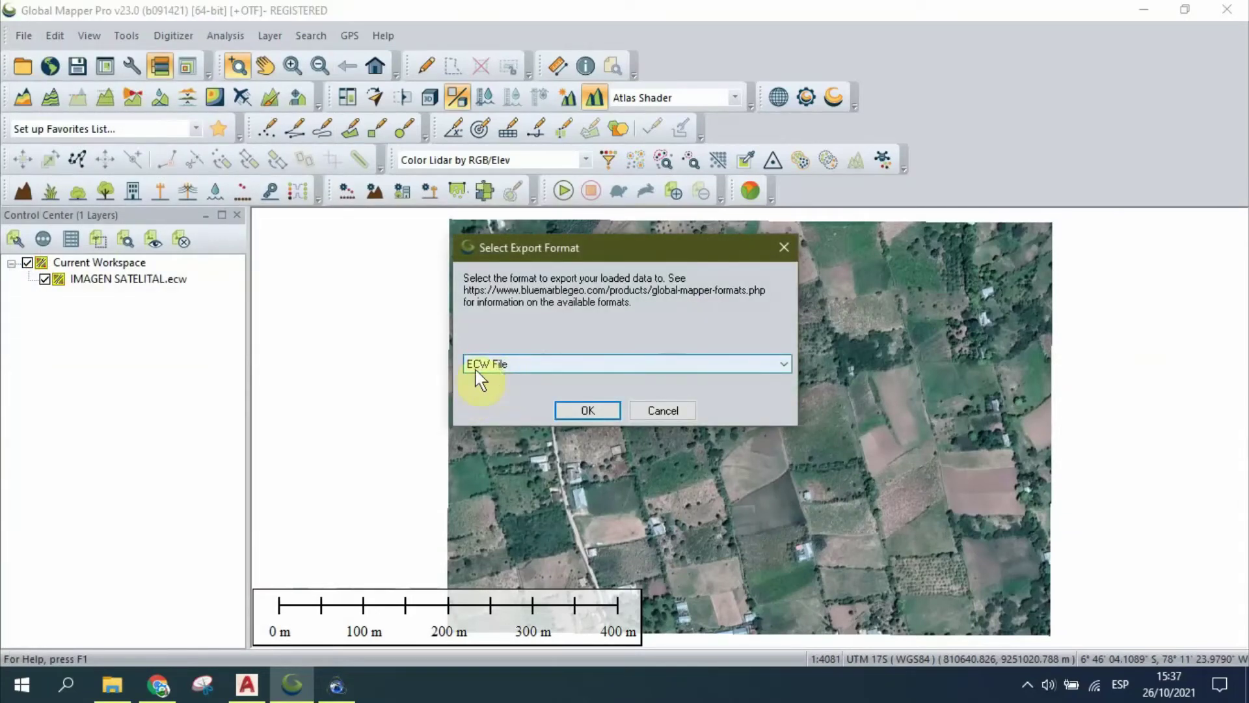
{"action": "left_click", "coordinate": [502, 366]}
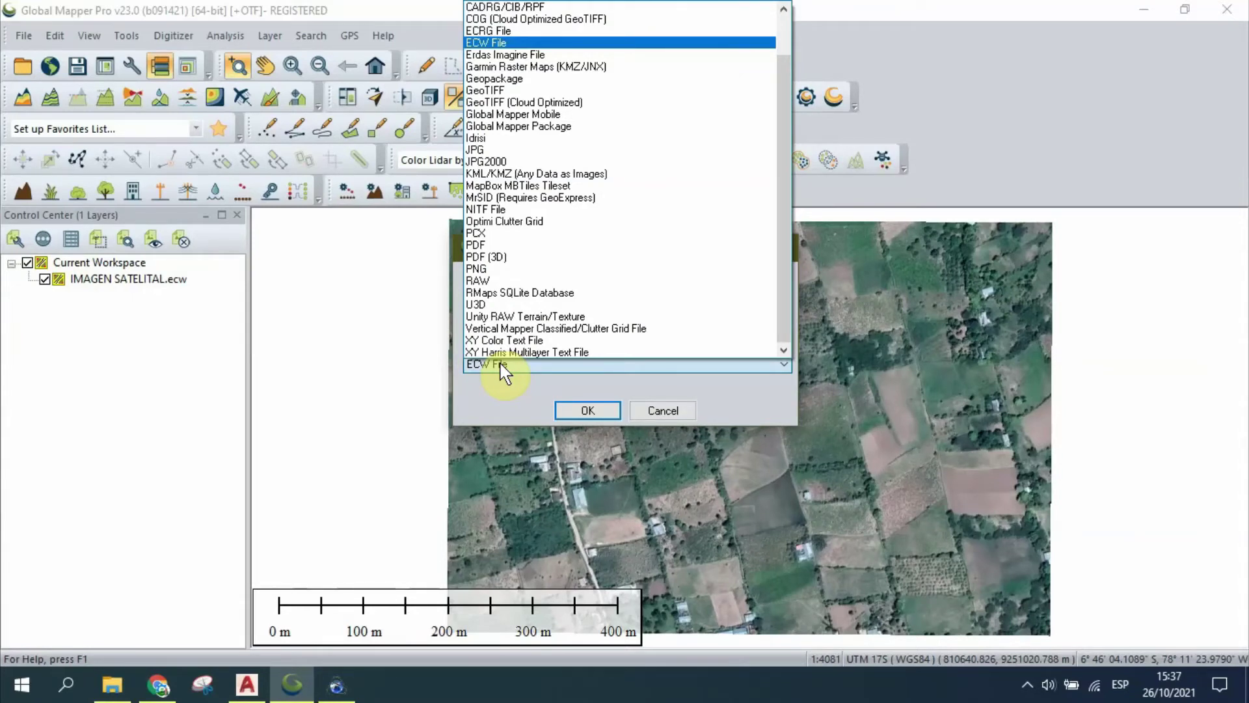
{"action": "left_click", "coordinate": [501, 365]}
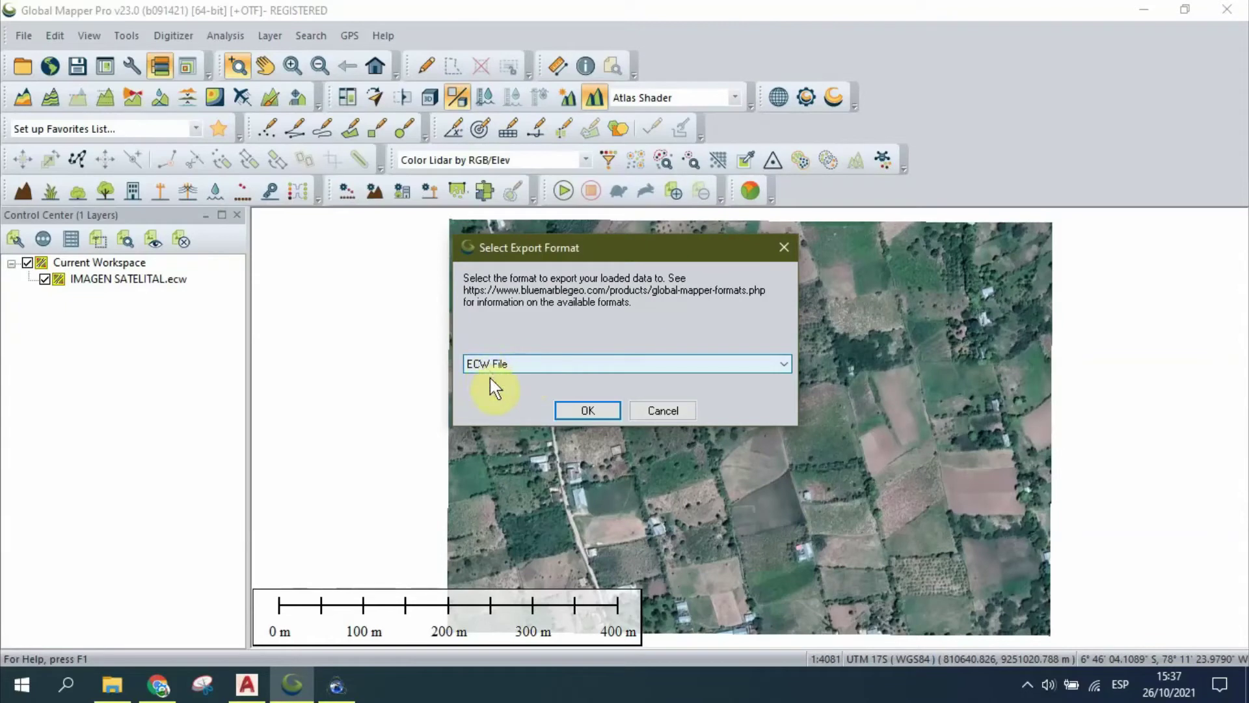
{"action": "left_click", "coordinate": [587, 410]}
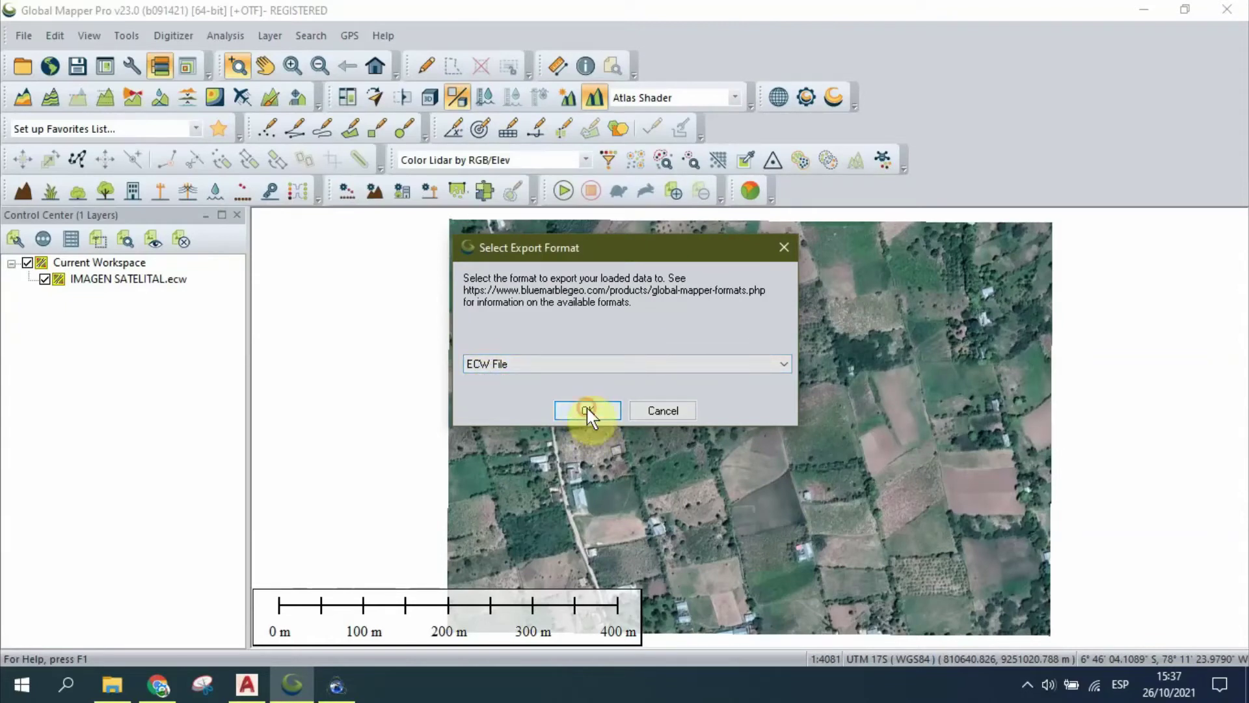
Step: Accept the ECW export options and save the export as IMAGEN CAD.ecw in ARCHIVOS
{"action": "left_click", "coordinate": [542, 453]}
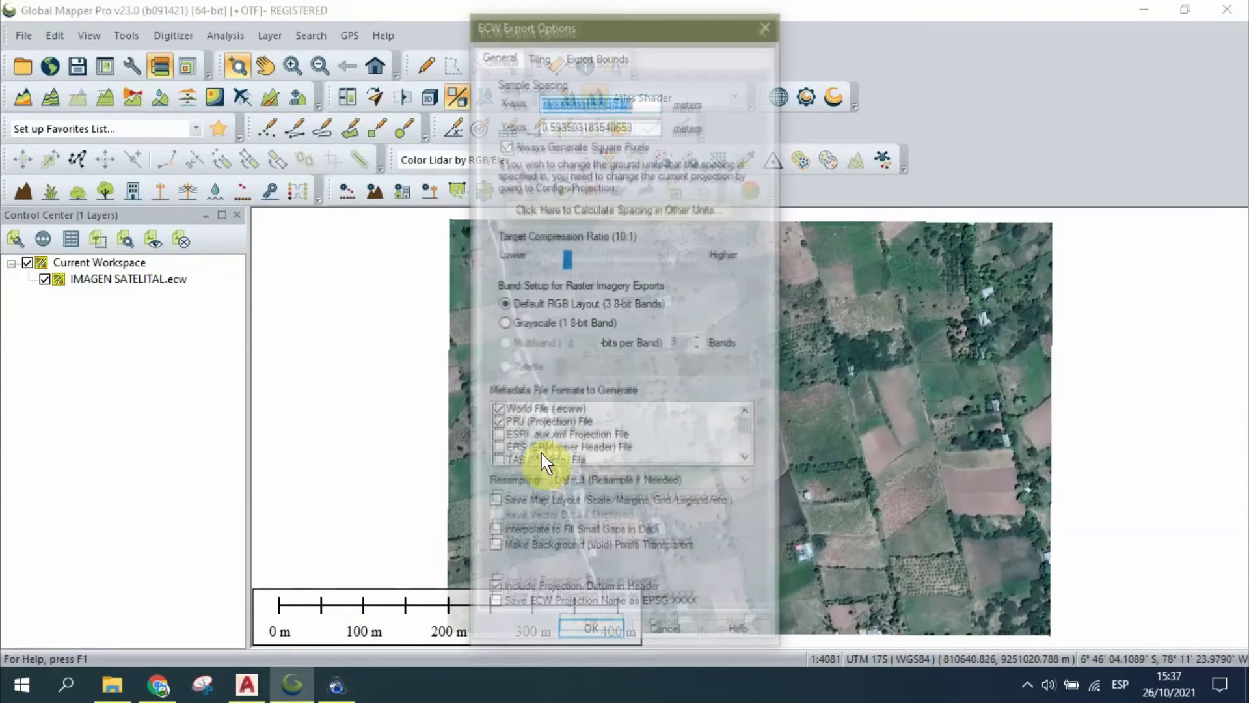
{"action": "scroll", "coordinate": [563, 437], "scroll_direction": "down", "scroll_amount": 1}
{"action": "scroll", "coordinate": [563, 437], "scroll_direction": "down", "scroll_amount": 2}
{"action": "scroll", "coordinate": [564, 437], "scroll_direction": "down", "scroll_amount": 1}
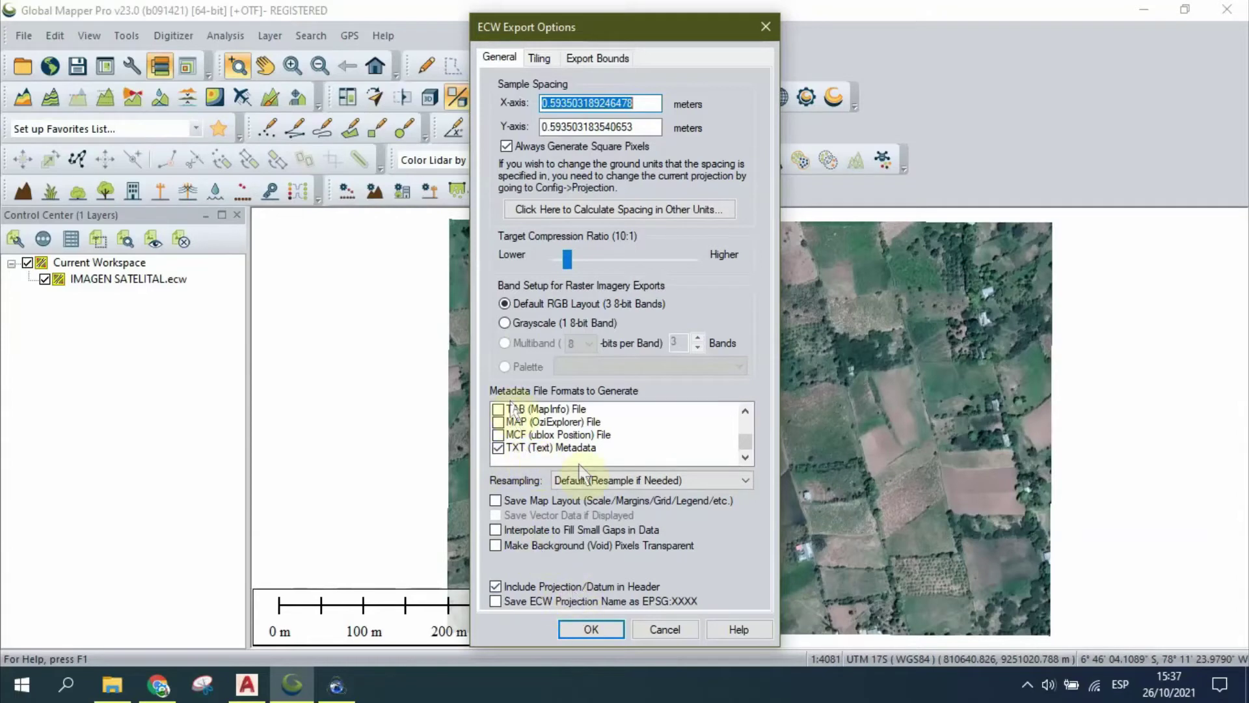
{"action": "left_click", "coordinate": [589, 629]}
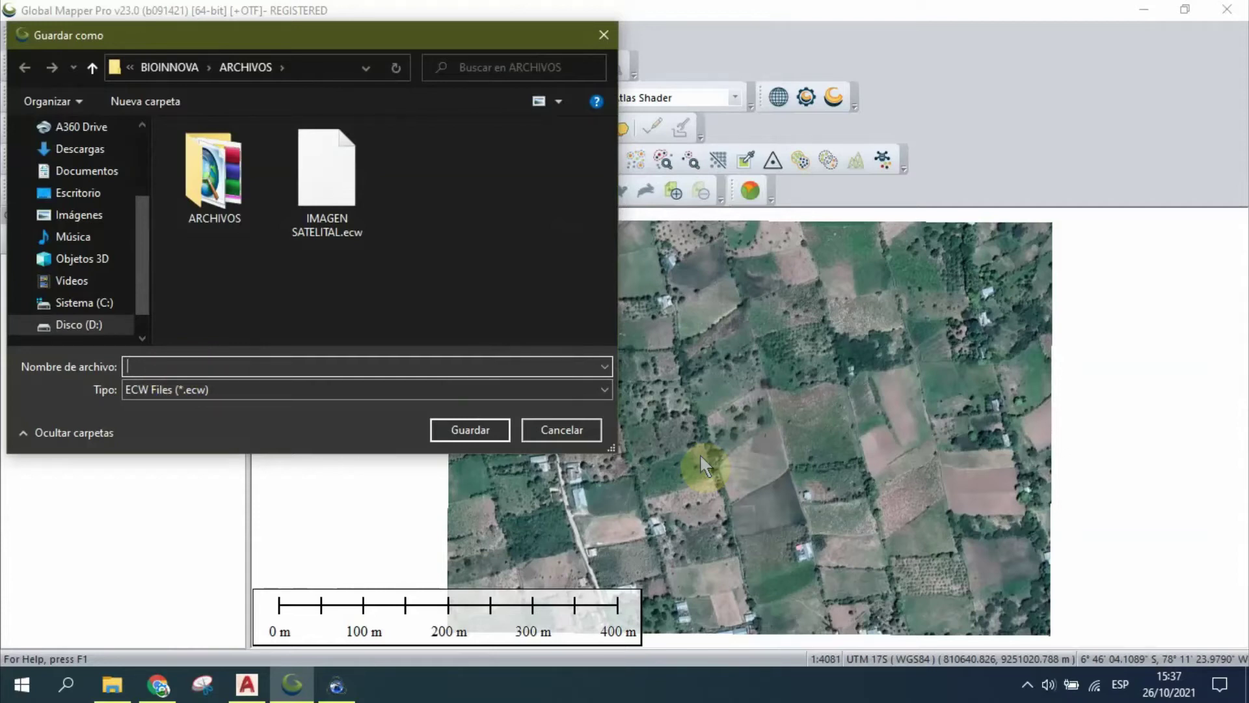
{"action": "type", "text": "IMAGEN "}
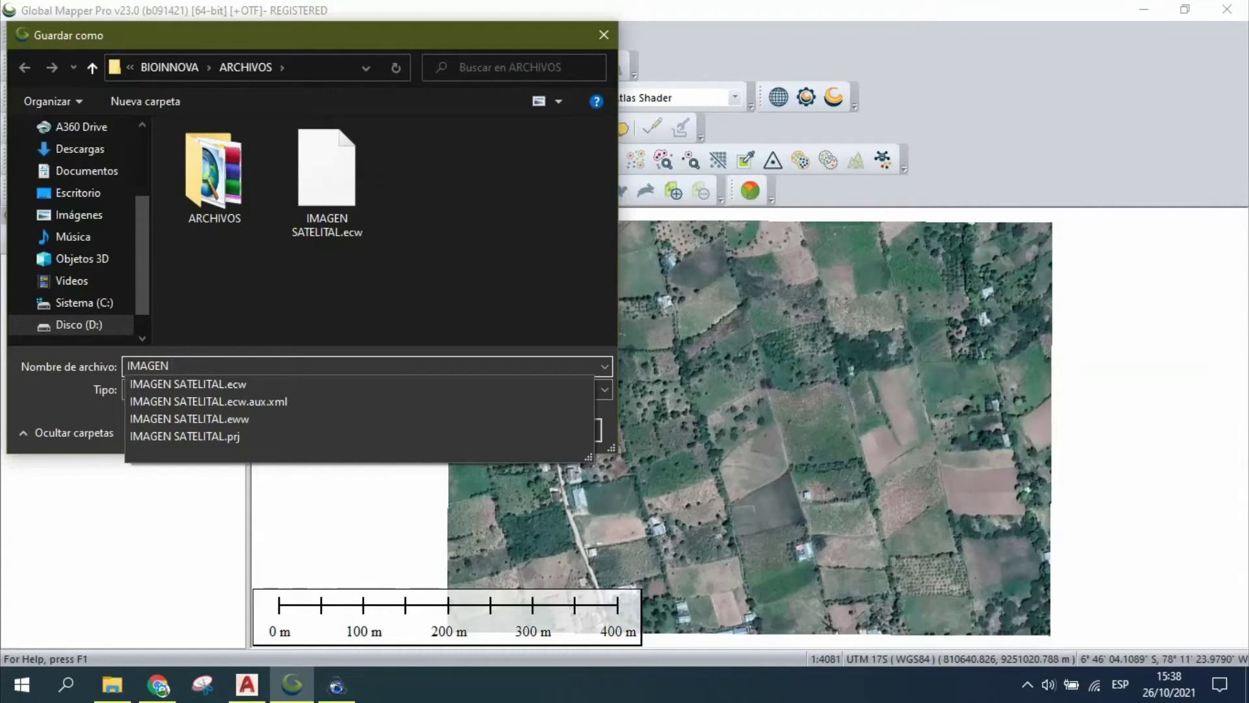
{"action": "type", "text": "CAD"}
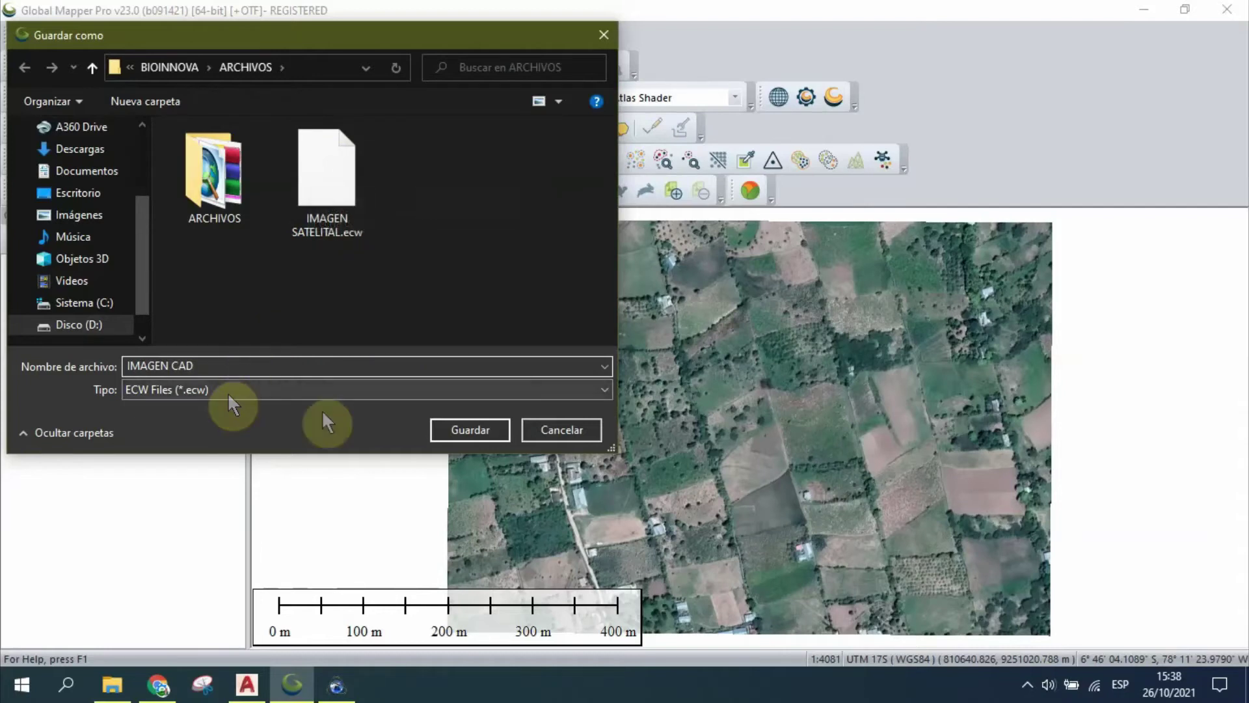
{"action": "left_click", "coordinate": [467, 428]}
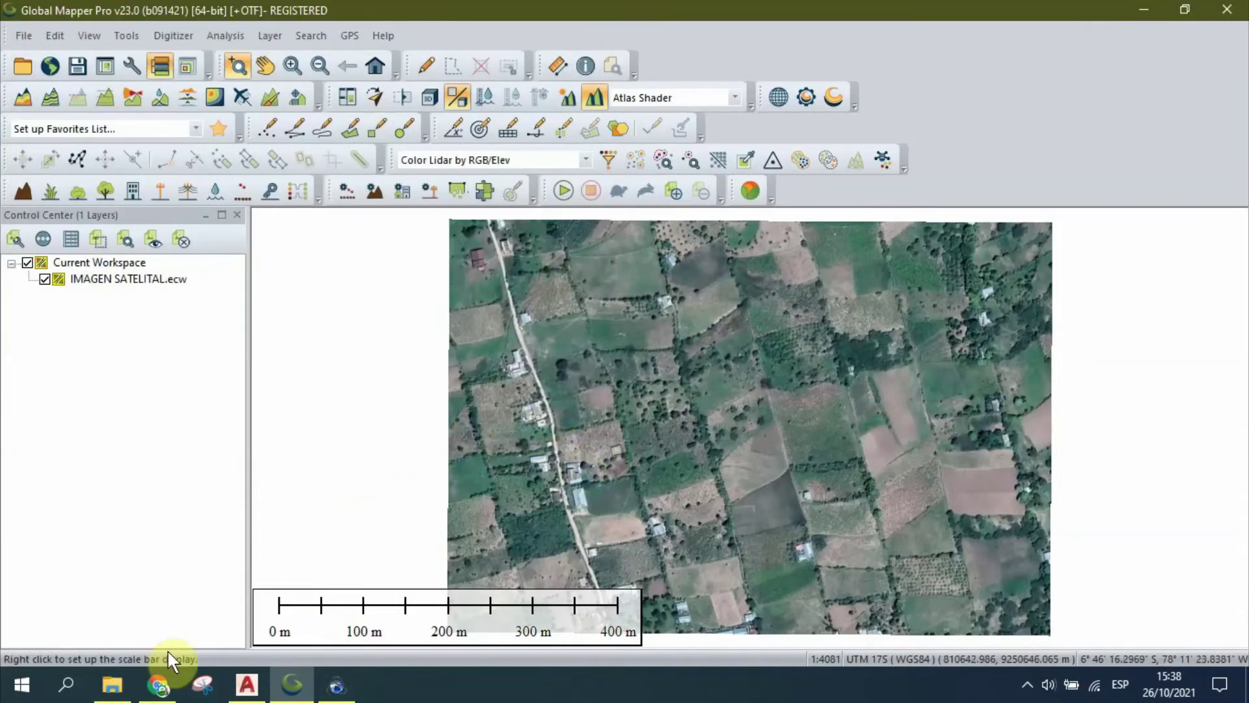
{"action": "mouse_move", "coordinate": [112, 685]}
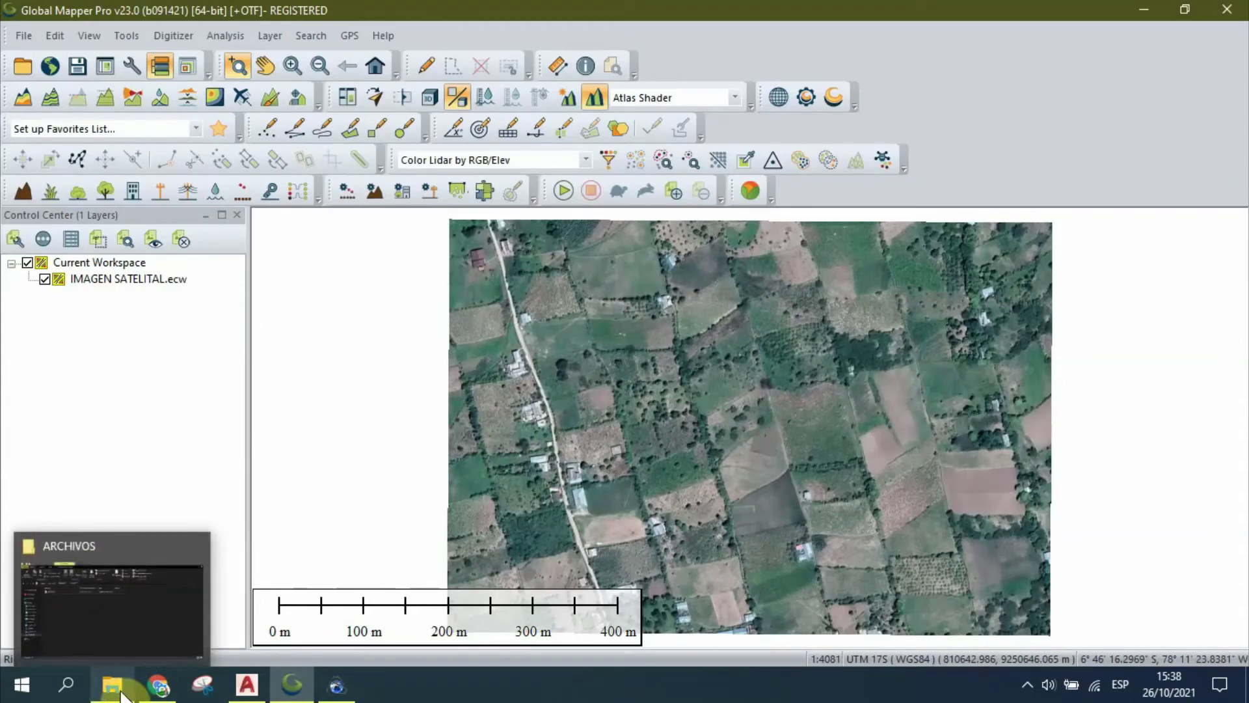
Step: Turn on file name extensions in the ARCHIVOS folder so IMAGEN CAD.txt is visible
{"action": "left_click", "coordinate": [115, 595]}
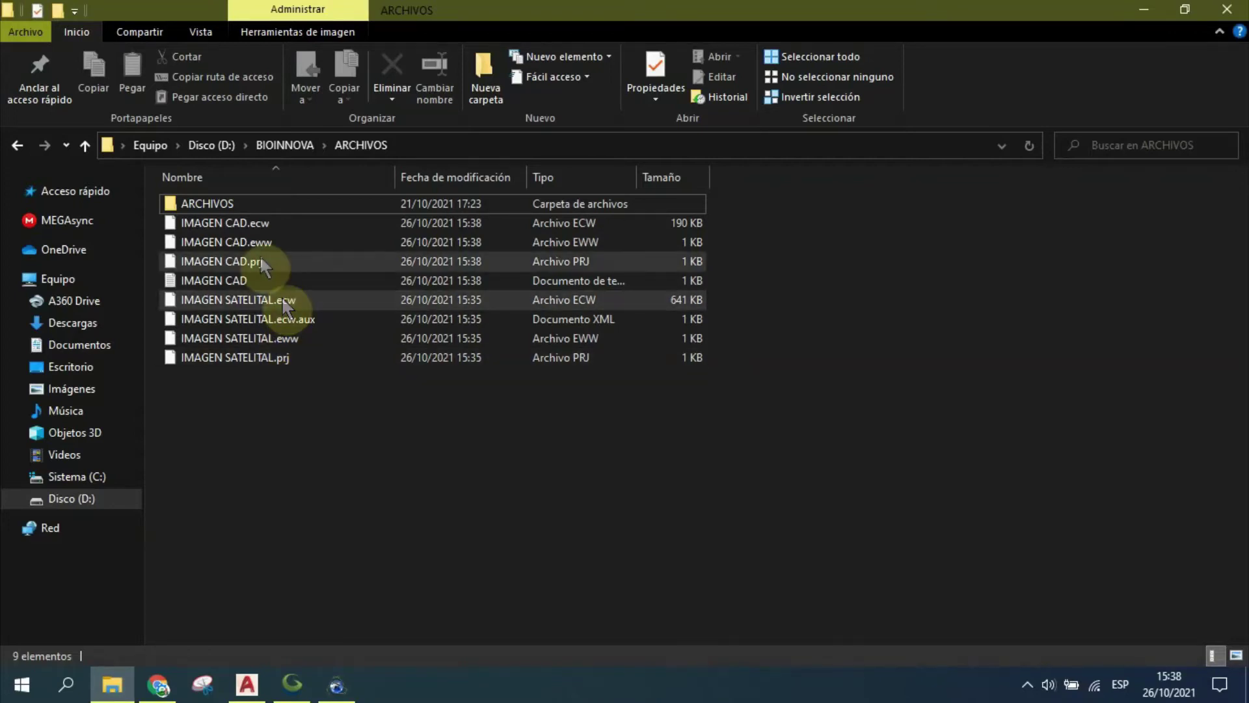
{"action": "left_click", "coordinate": [233, 244]}
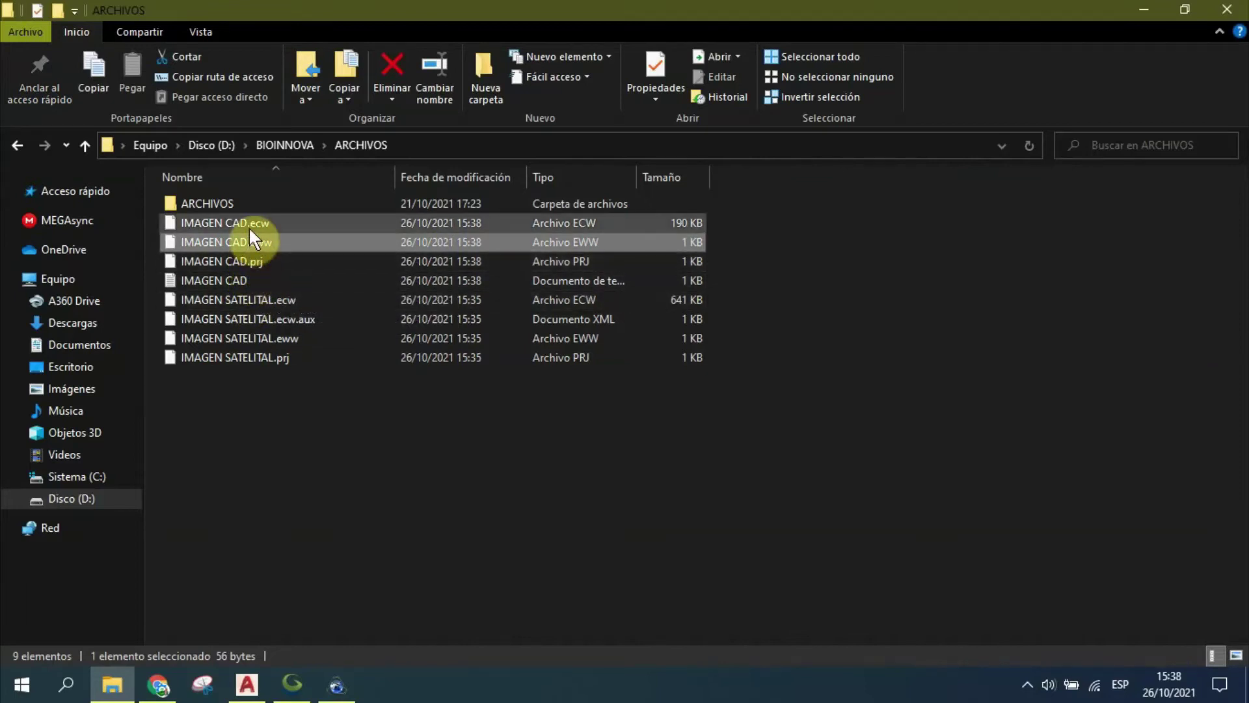
{"action": "left_click", "coordinate": [243, 278]}
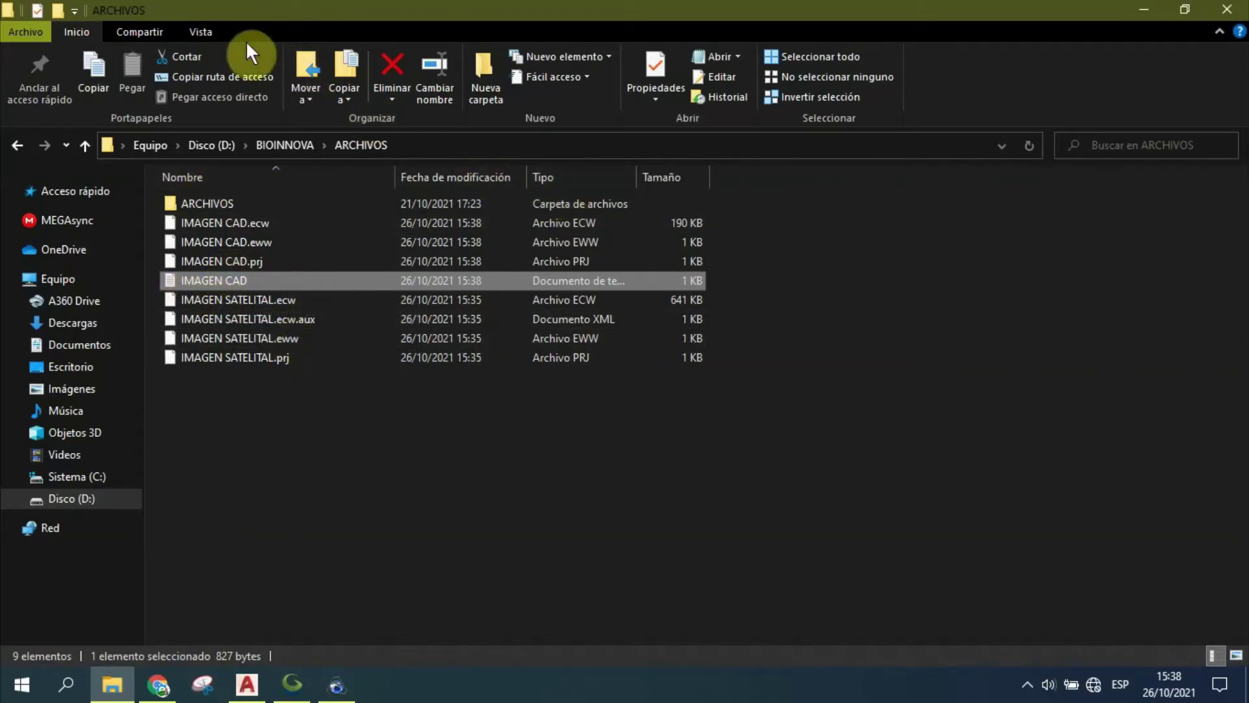
{"action": "left_click", "coordinate": [201, 31]}
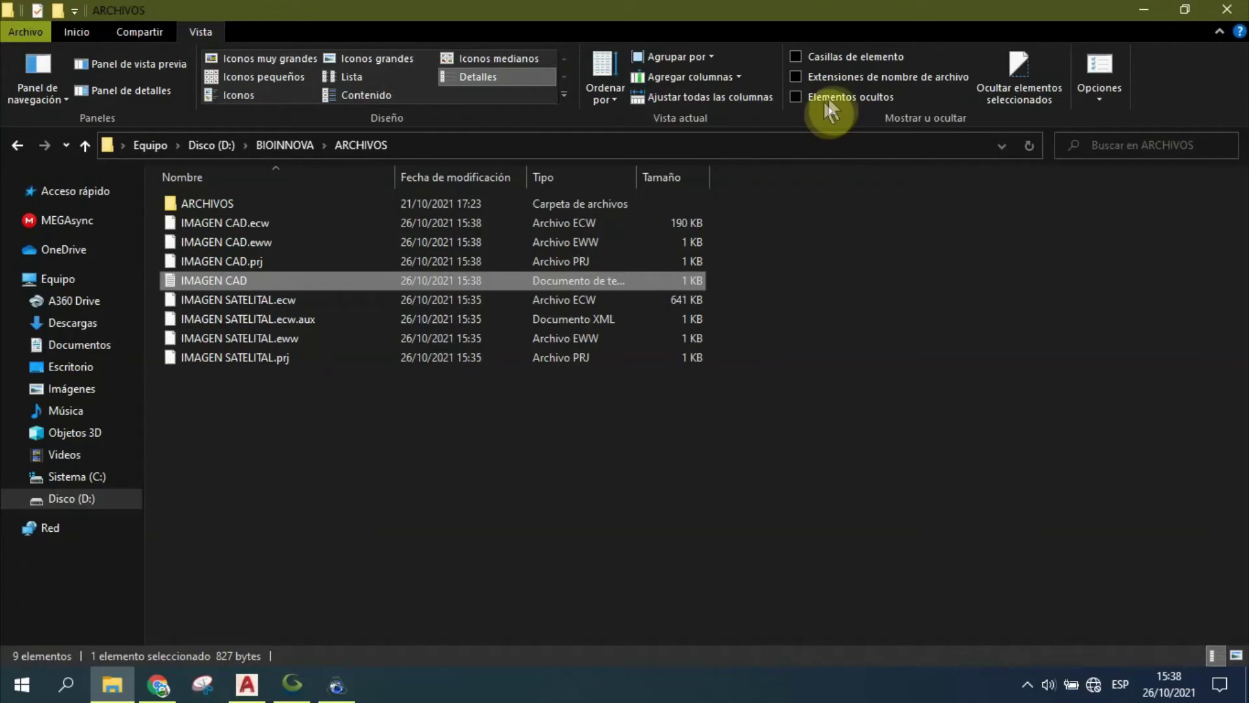
{"action": "left_click", "coordinate": [827, 76]}
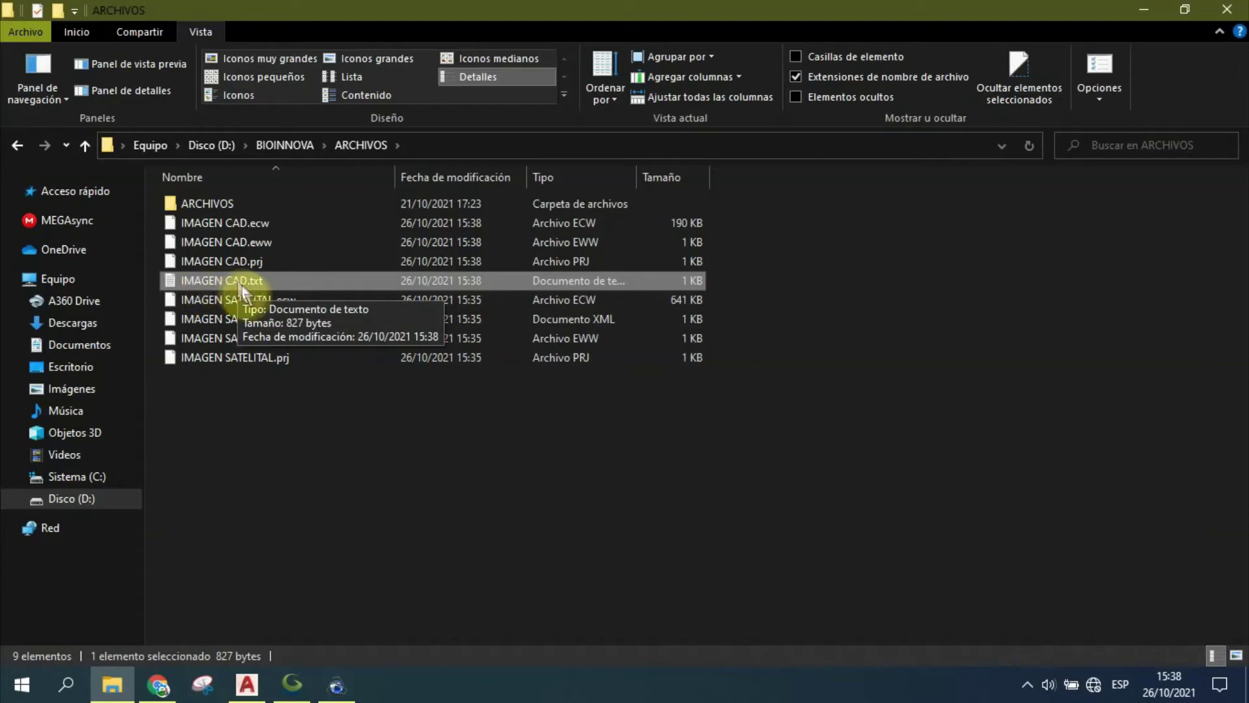
Step: Open IMAGEN CAD.txt and combine the upper-left corner into 810869.455,9251135.815
{"action": "double_click", "coordinate": [177, 281]}
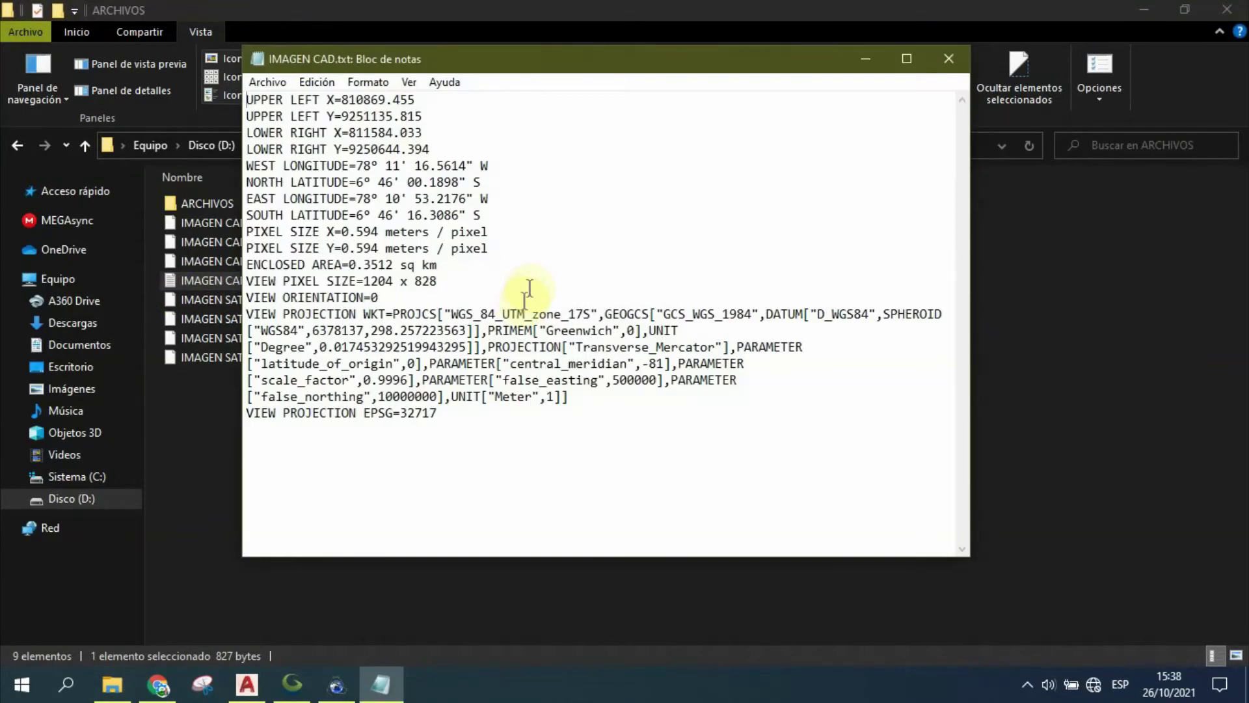
{"action": "left_click_drag", "start_coordinate": [510, 89], "coordinate": [571, 116]}
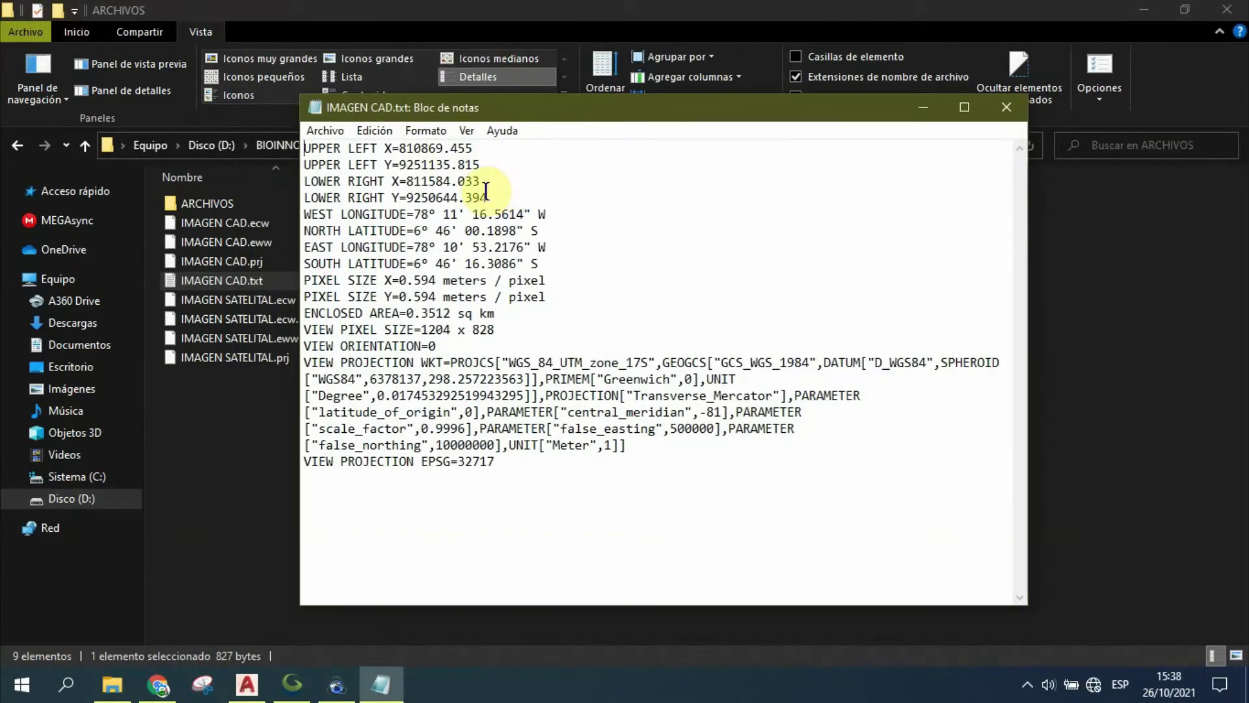
{"action": "left_click_drag", "start_coordinate": [501, 106], "coordinate": [529, 92]}
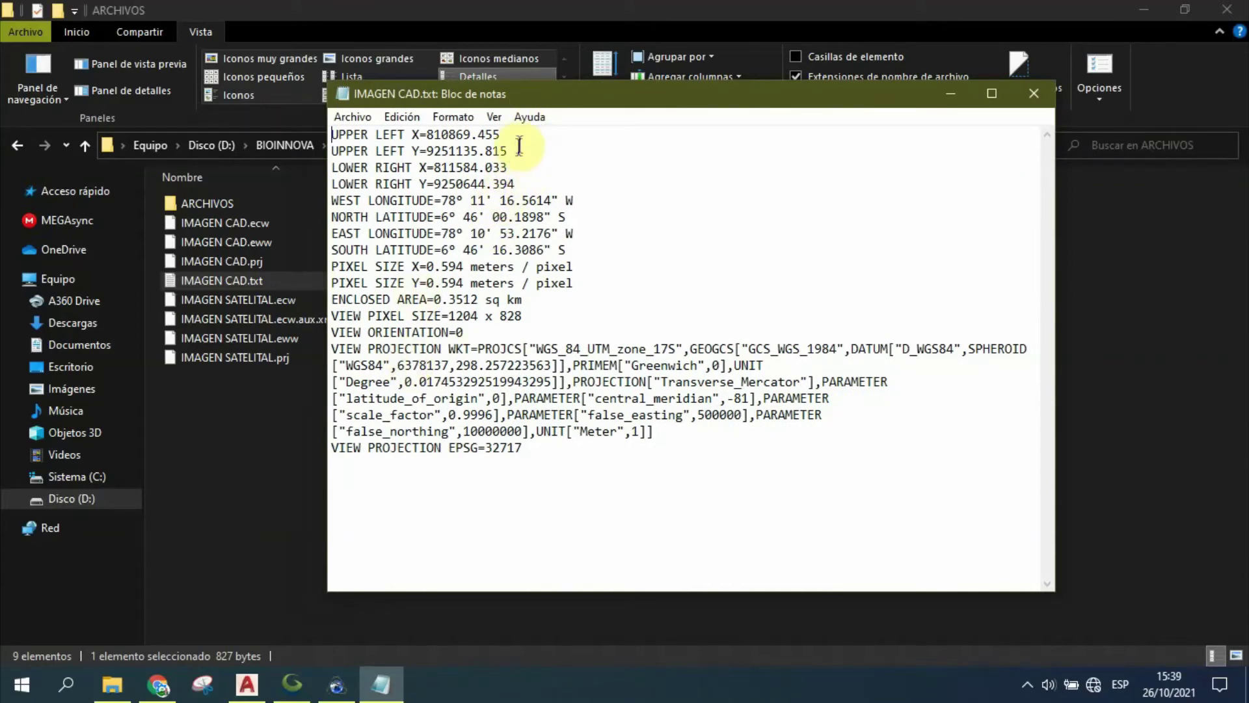
{"action": "left_click_drag", "start_coordinate": [508, 151], "coordinate": [427, 154]}
{"action": "right_click", "coordinate": [449, 153]}
{"action": "left_click", "coordinate": [481, 210]}
{"action": "left_click", "coordinate": [518, 133]}
{"action": "type", "text": ","}
{"action": "key", "text": "ctrl+v"}
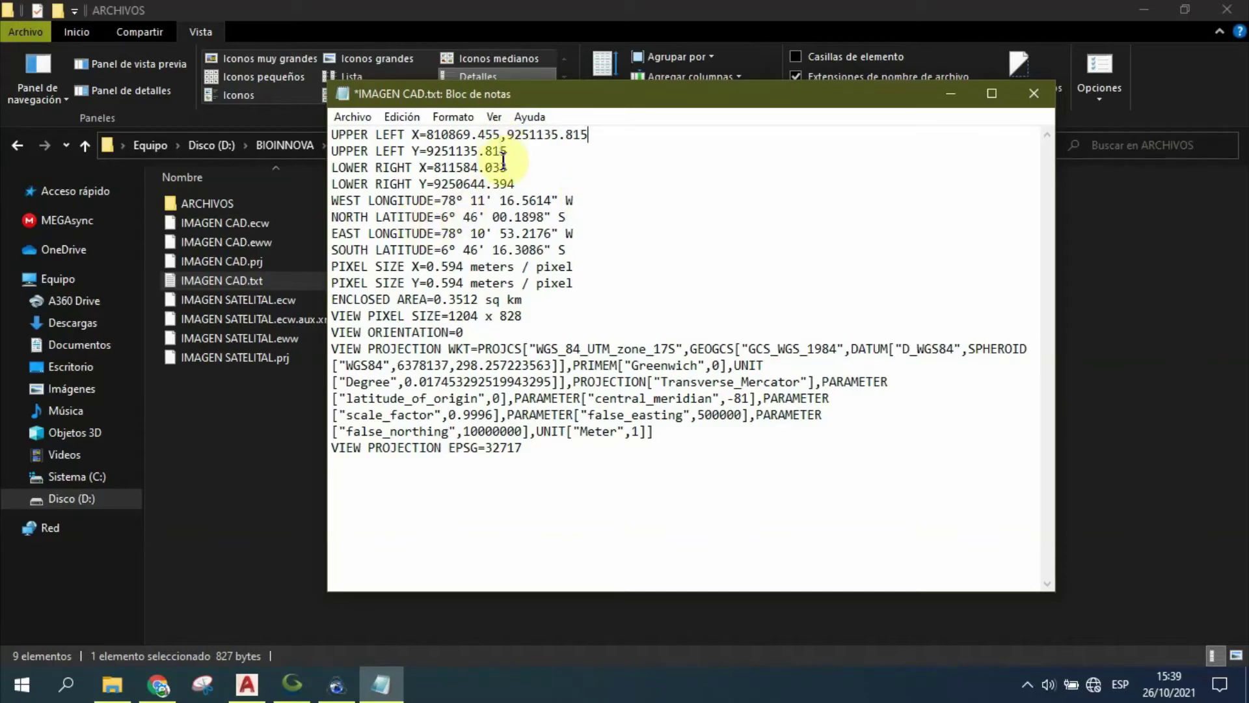
Step: Combine the lower-right corner into 811584.033,9250644.394, then select the upper-left pair
{"action": "left_click_drag", "start_coordinate": [516, 184], "coordinate": [434, 185]}
{"action": "right_click", "coordinate": [440, 185]}
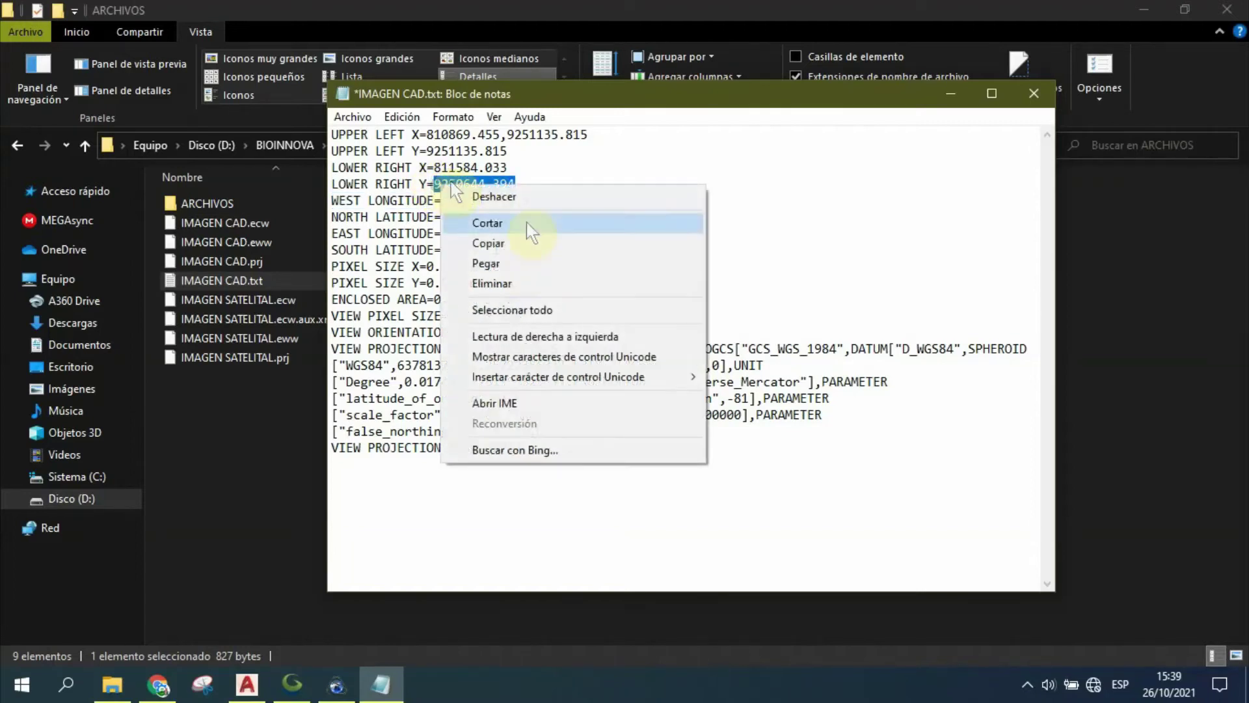
{"action": "left_click", "coordinate": [520, 262]}
{"action": "left_click", "coordinate": [519, 170]}
{"action": "type", "text": ","}
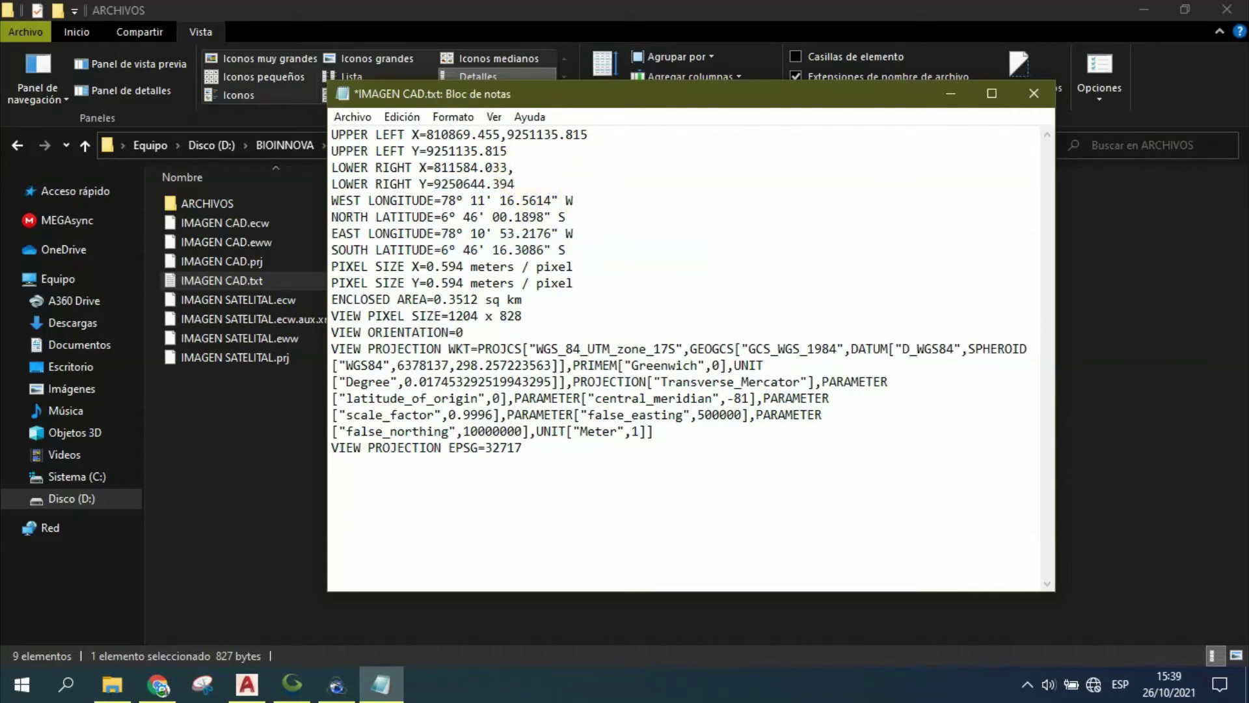
{"action": "key", "text": "ctrl+v"}
{"action": "left_click_drag", "start_coordinate": [489, 134], "coordinate": [434, 140]}
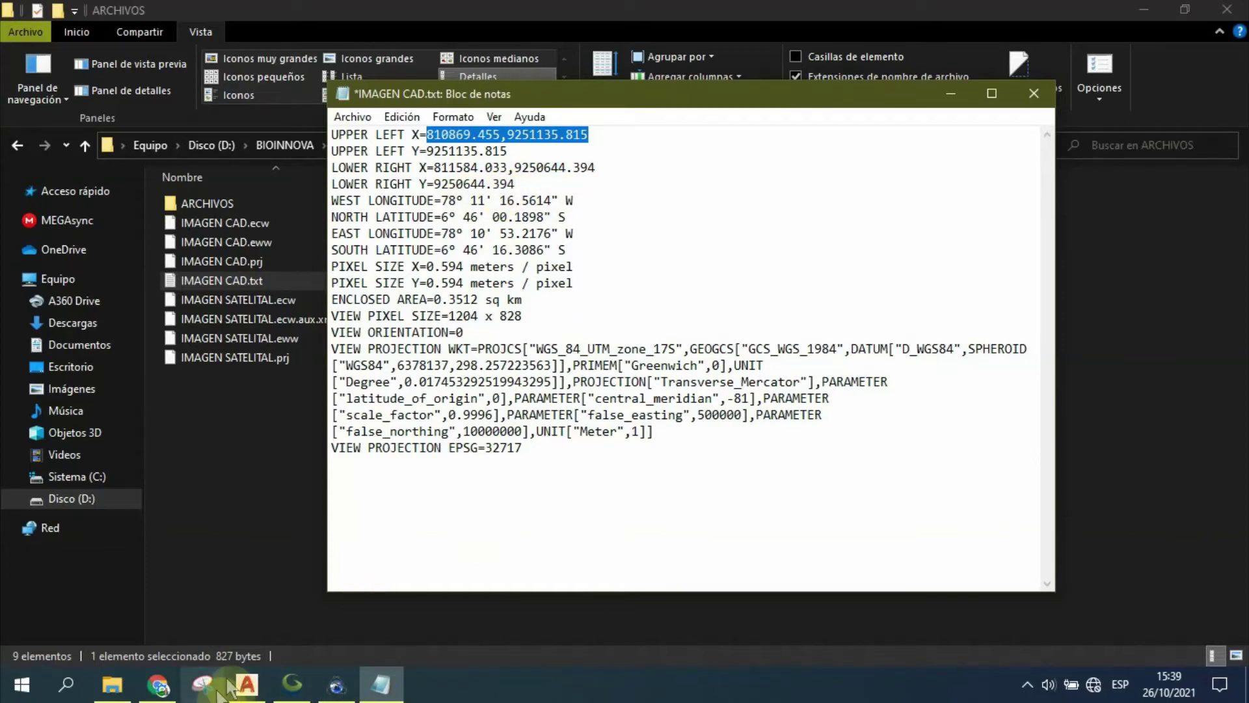
Step: Start a LINE with the pasted upper-left point 810869.455,9251135.815 as its first point
{"action": "left_click", "coordinate": [247, 685]}
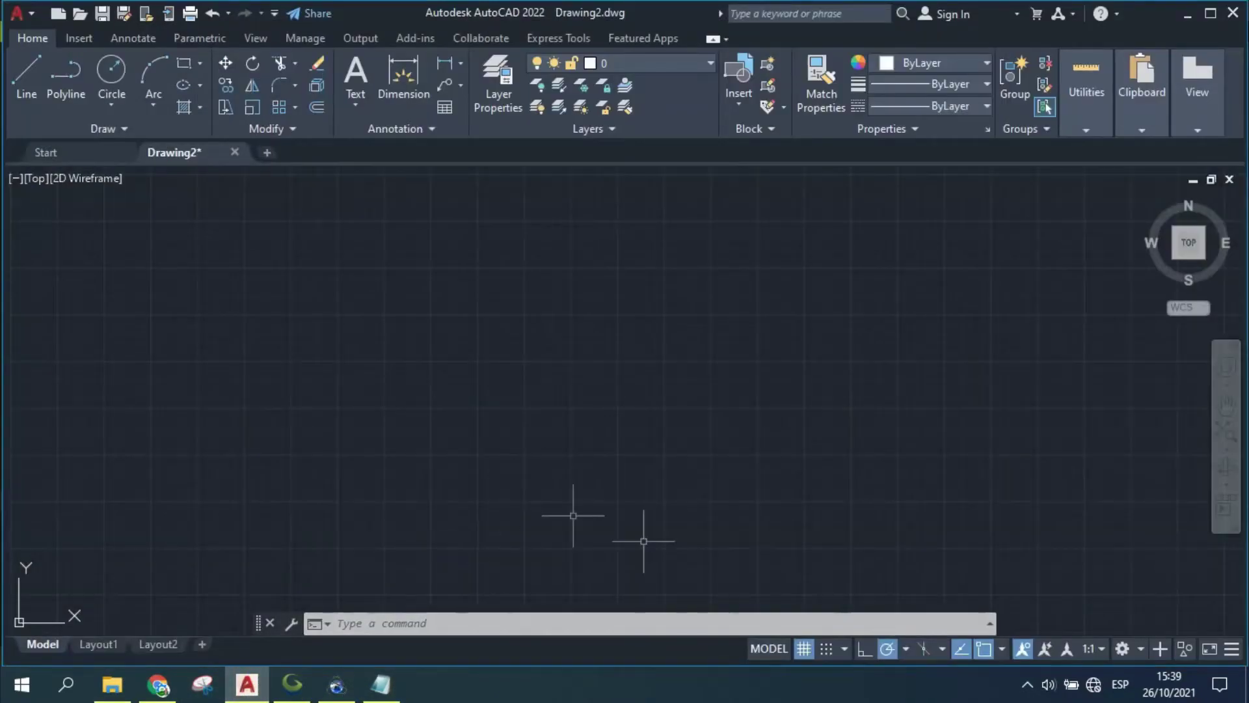
{"action": "left_click", "coordinate": [381, 684]}
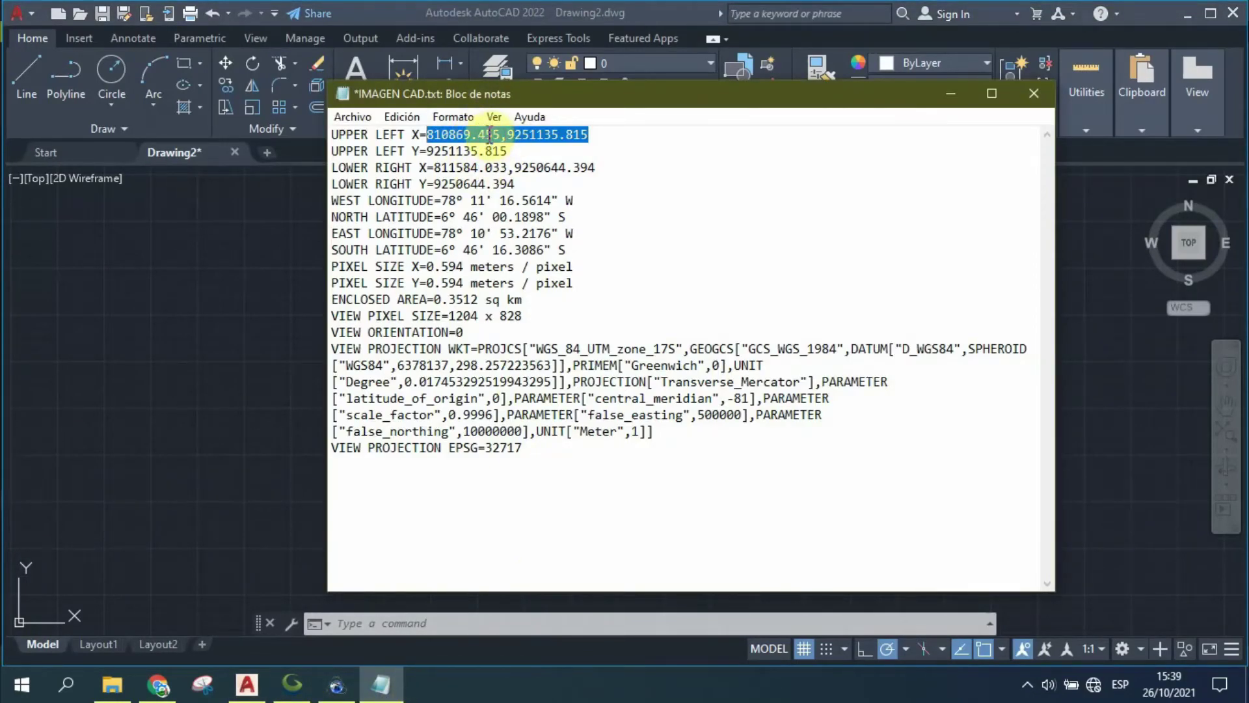
{"action": "right_click", "coordinate": [489, 134]}
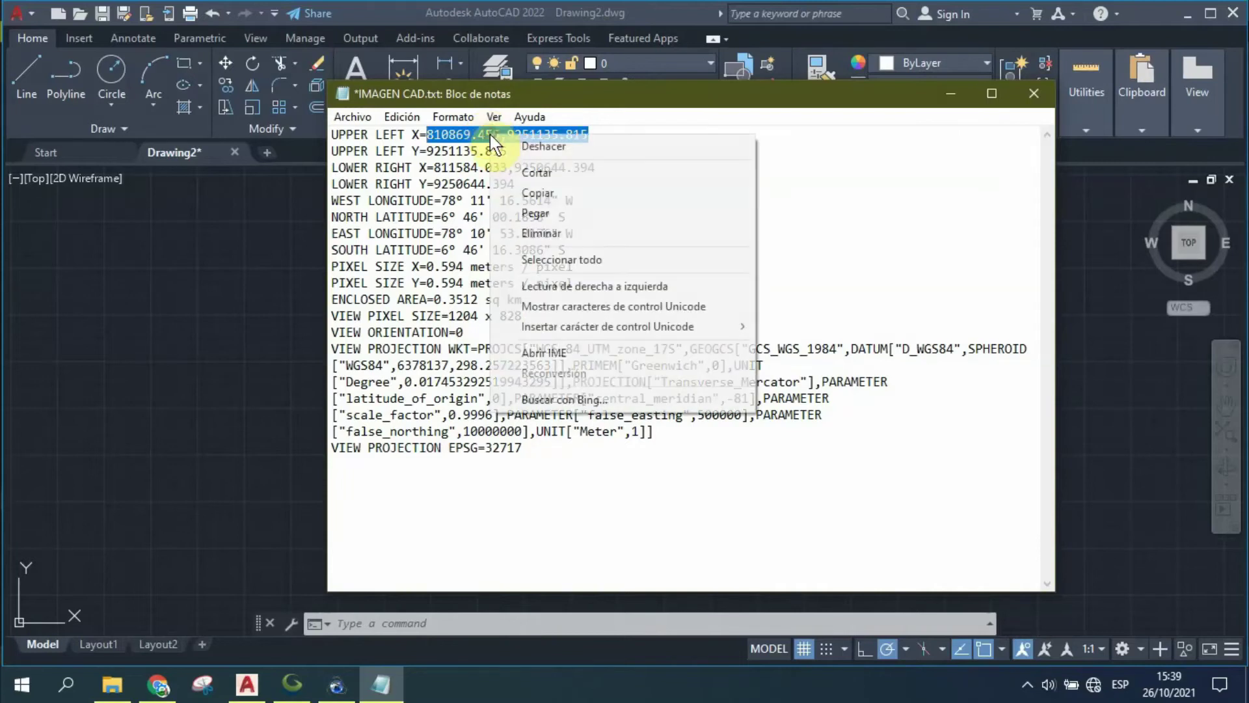
{"action": "left_click", "coordinate": [538, 199]}
{"action": "left_click", "coordinate": [247, 683]}
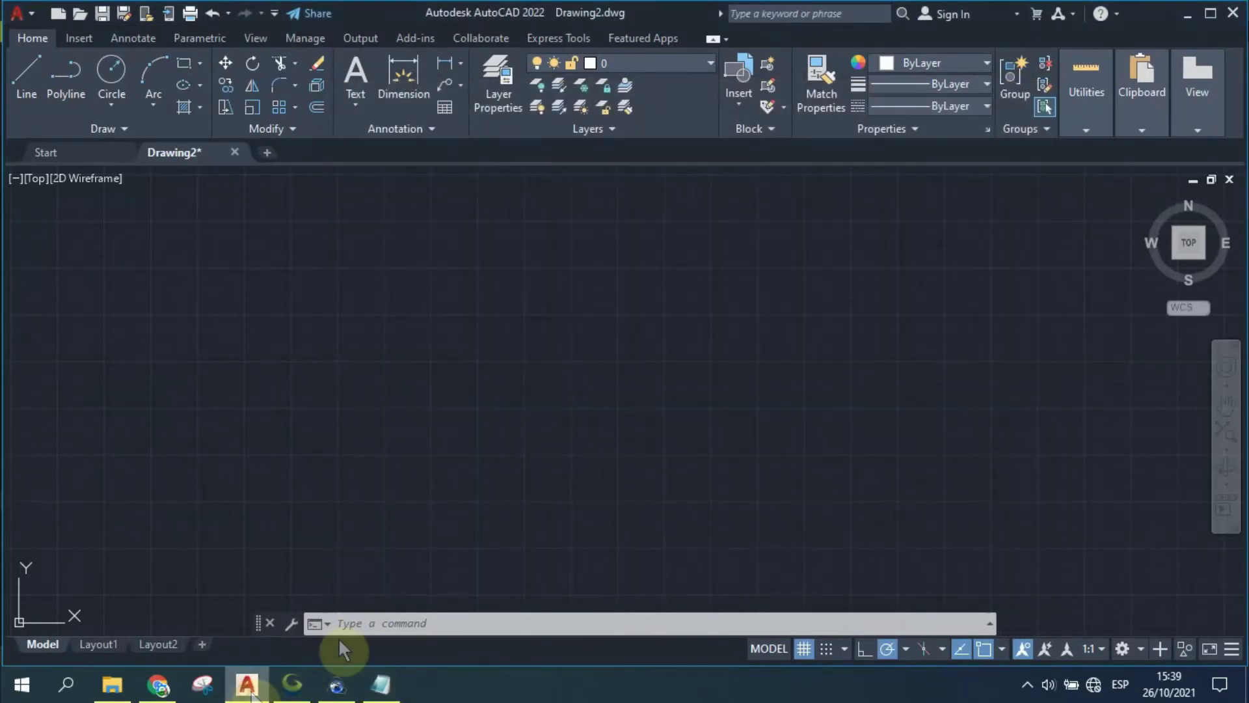
{"action": "left_click", "coordinate": [28, 83]}
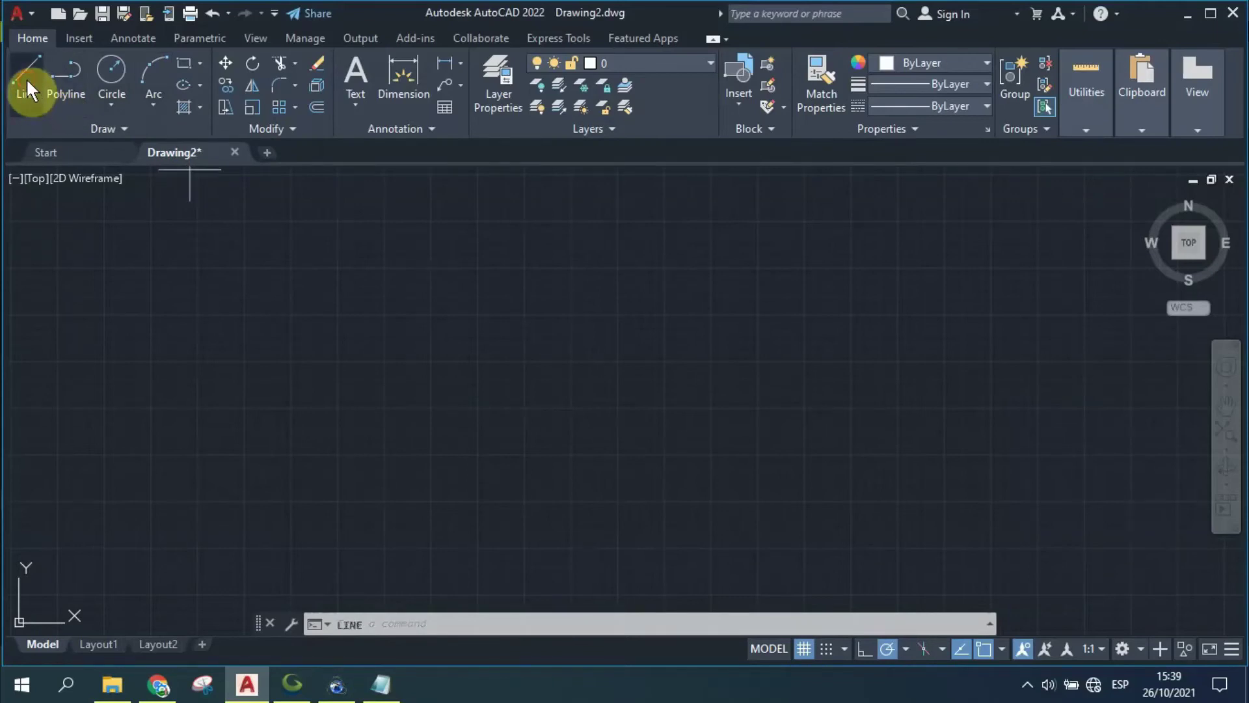
{"action": "right_click", "coordinate": [523, 622]}
{"action": "left_click", "coordinate": [581, 540]}
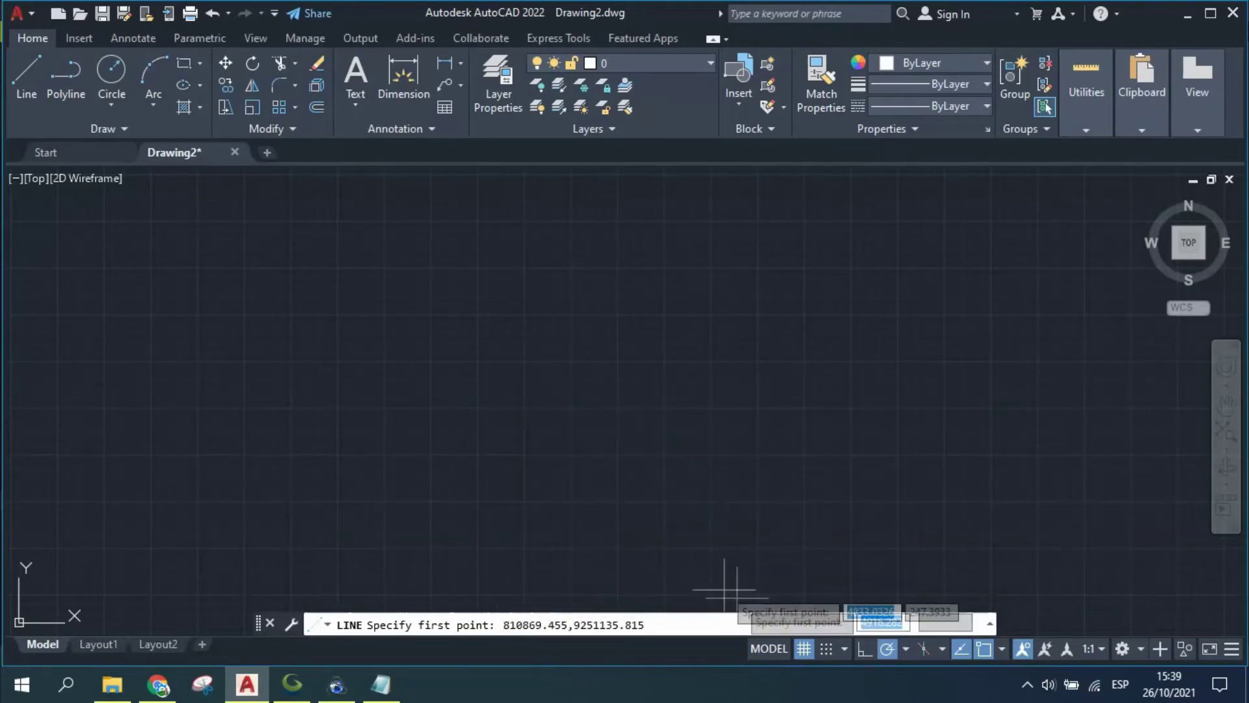
{"action": "middle_click_drag", "start_coordinate": [618, 321], "coordinate": [689, 673]}
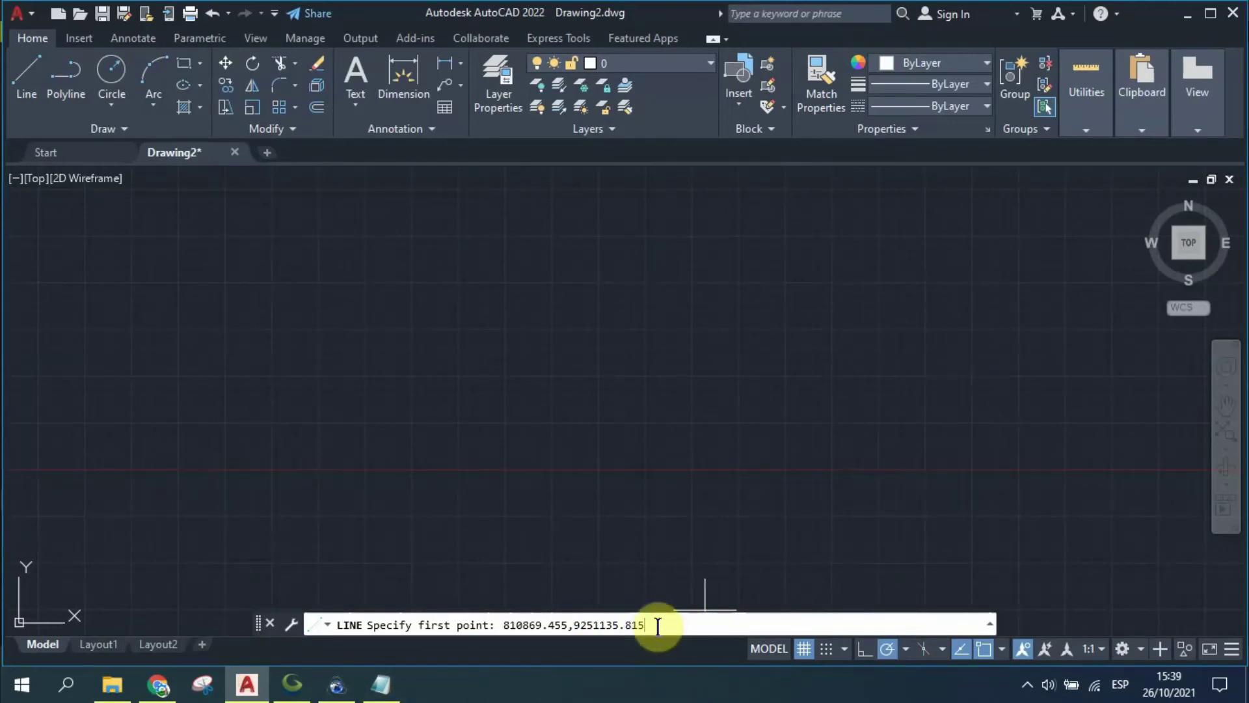
{"action": "key", "text": "Return"}
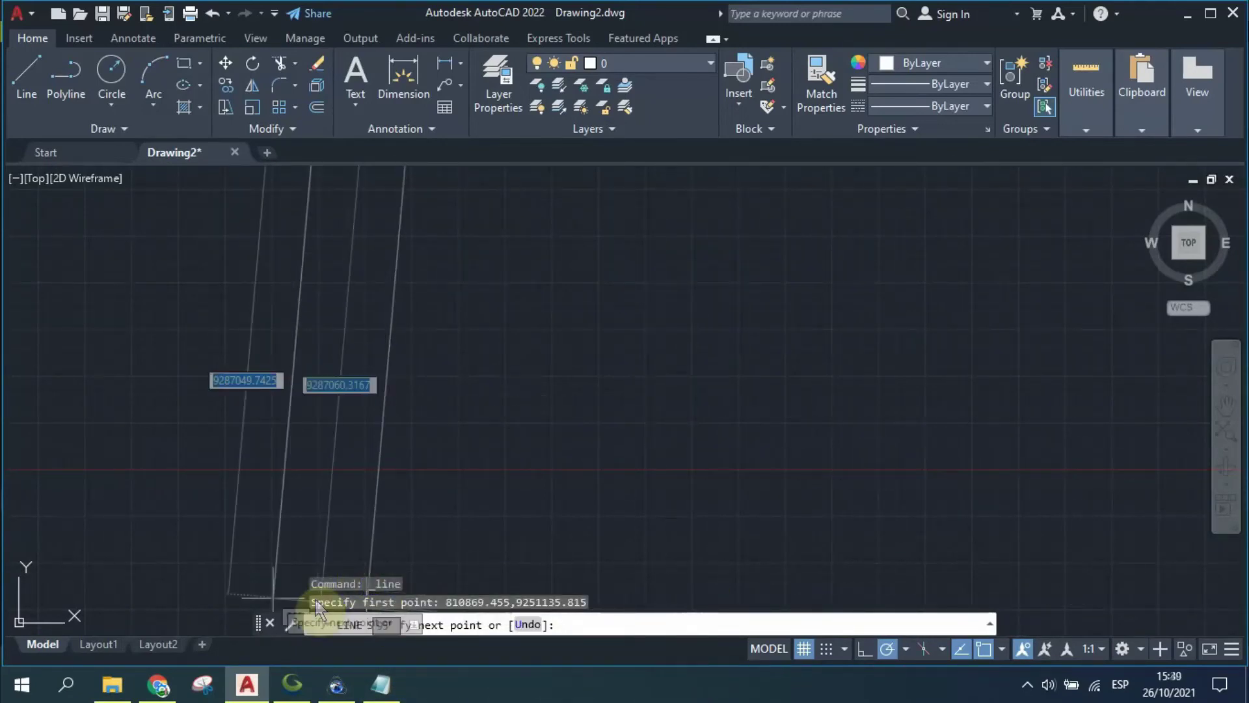
Step: End the line at the pasted lower-right point 811584.033,9250644.394 and finish LINE
{"action": "left_click", "coordinate": [382, 684]}
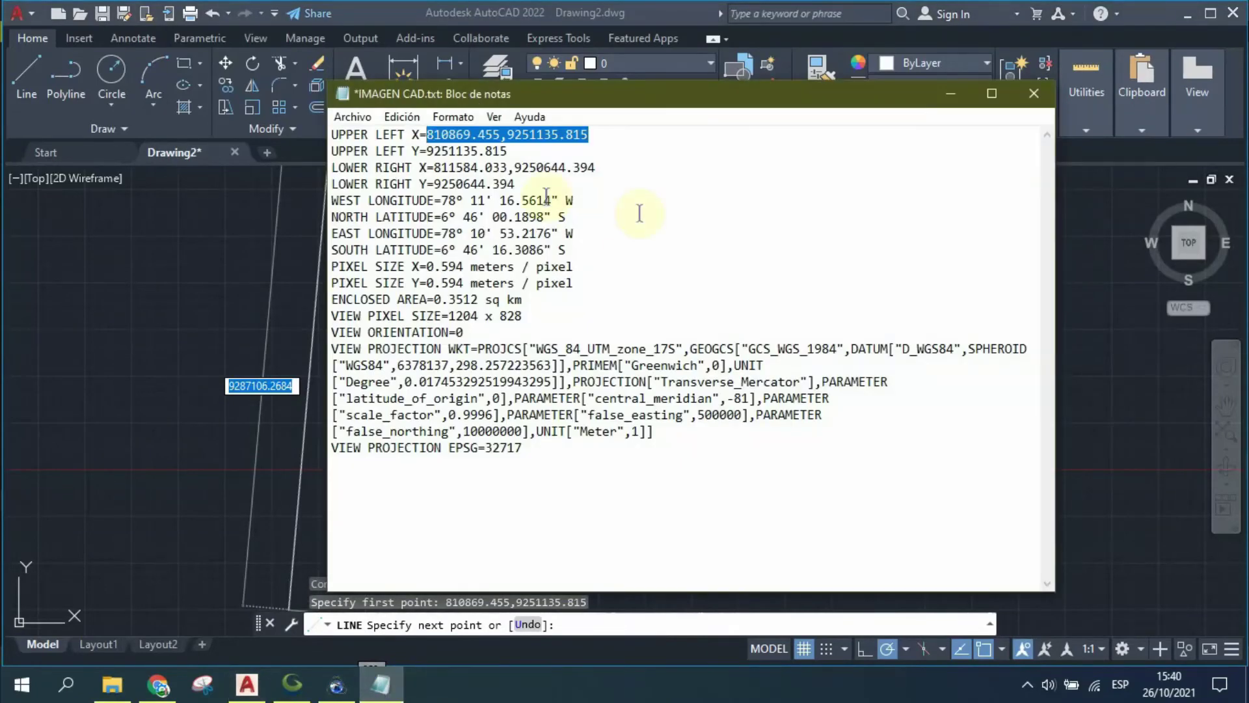
{"action": "left_click_drag", "start_coordinate": [597, 167], "coordinate": [437, 168]}
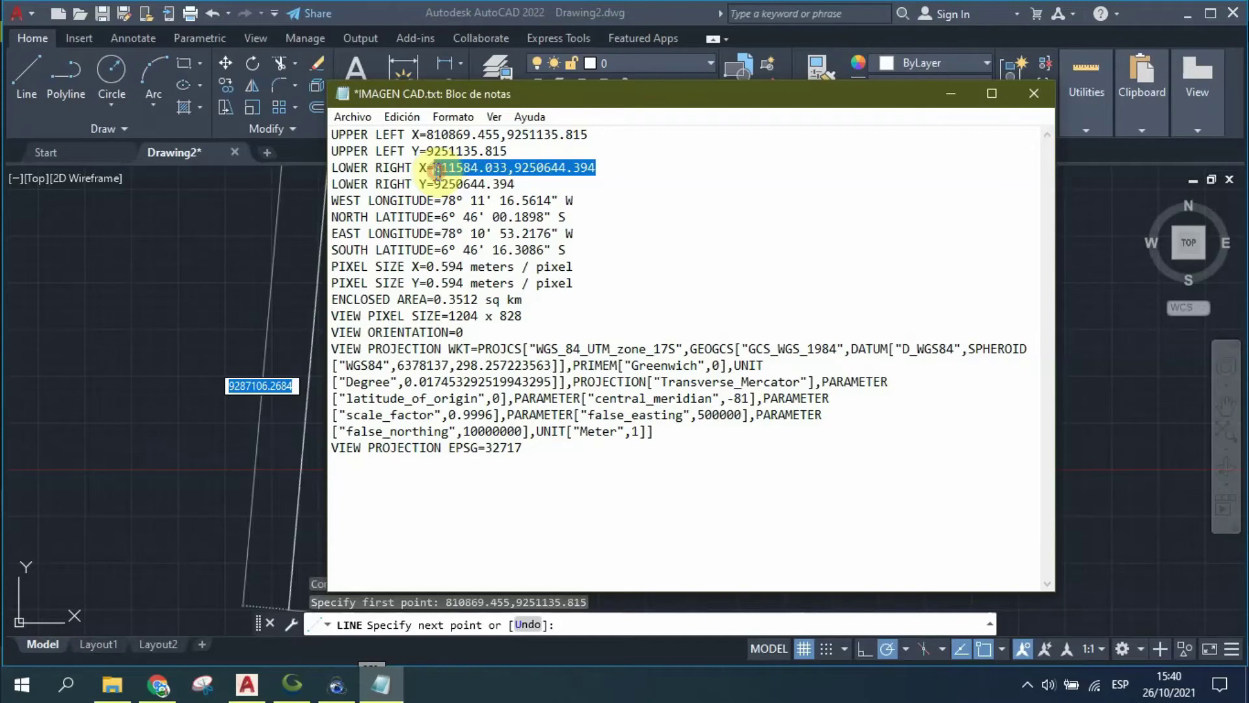
{"action": "right_click", "coordinate": [460, 164]}
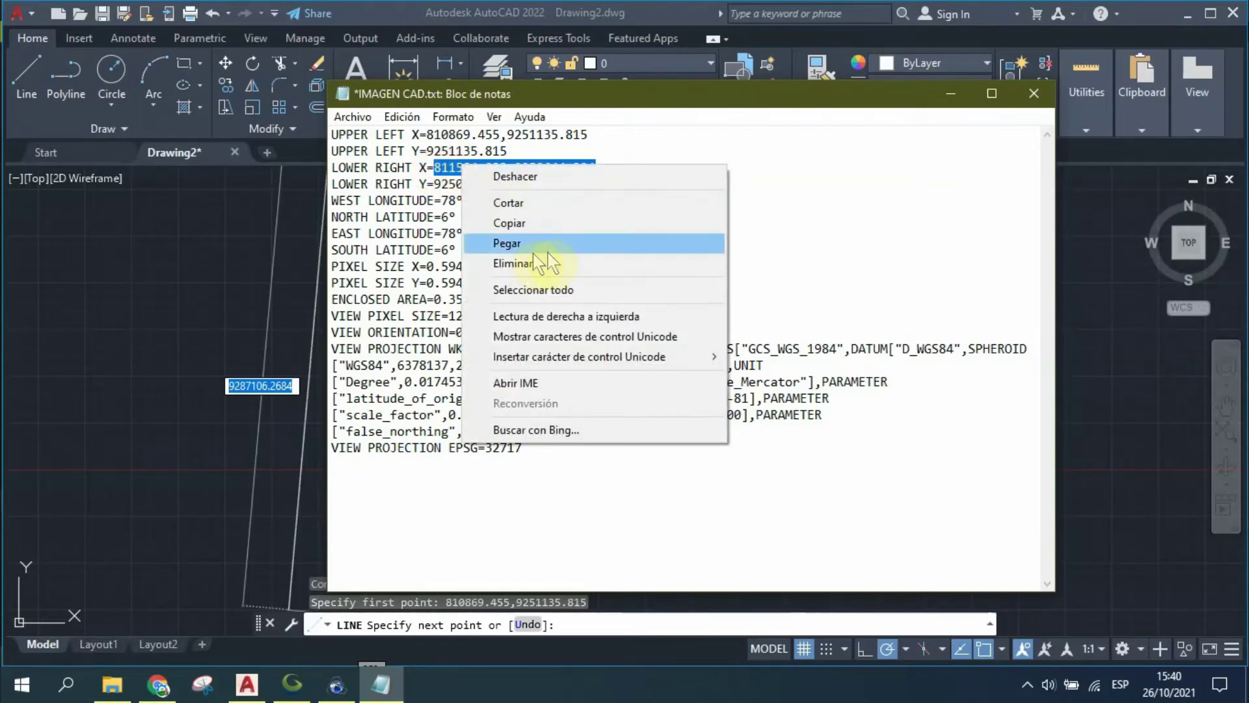
{"action": "left_click", "coordinate": [516, 228]}
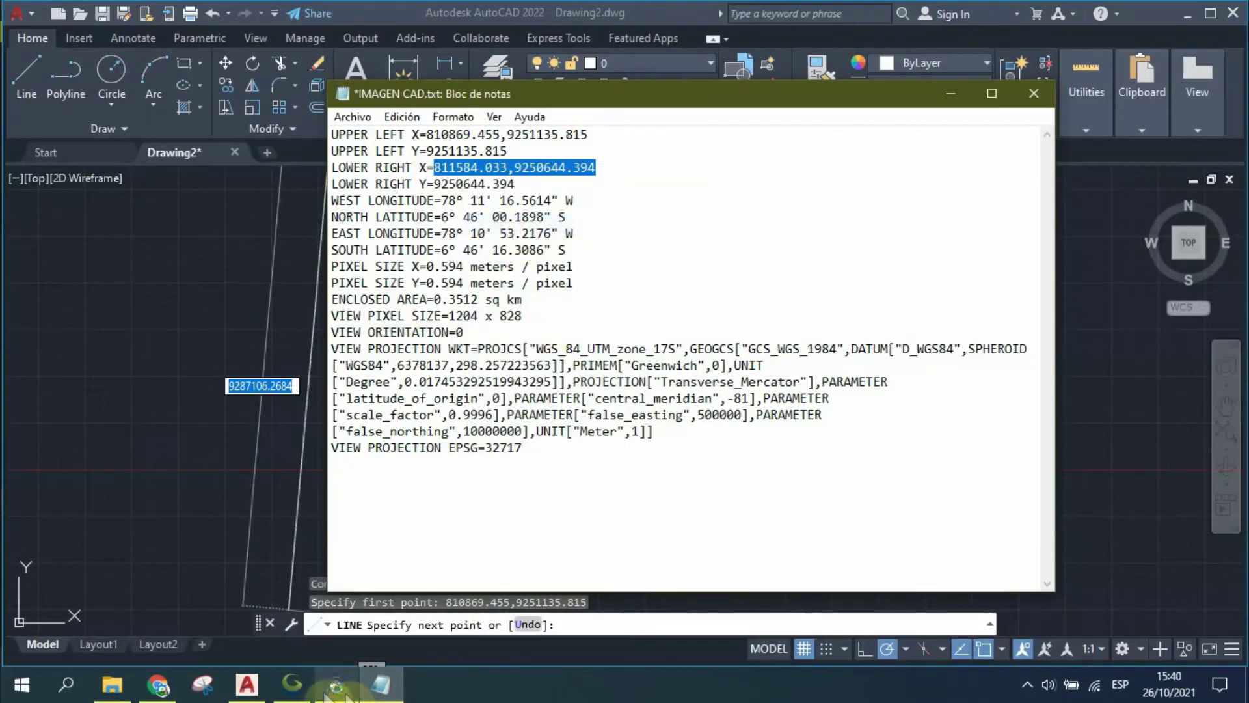
{"action": "left_click", "coordinate": [246, 684]}
{"action": "right_click", "coordinate": [585, 625]}
{"action": "left_click", "coordinate": [644, 547]}
{"action": "key", "text": "Return"}
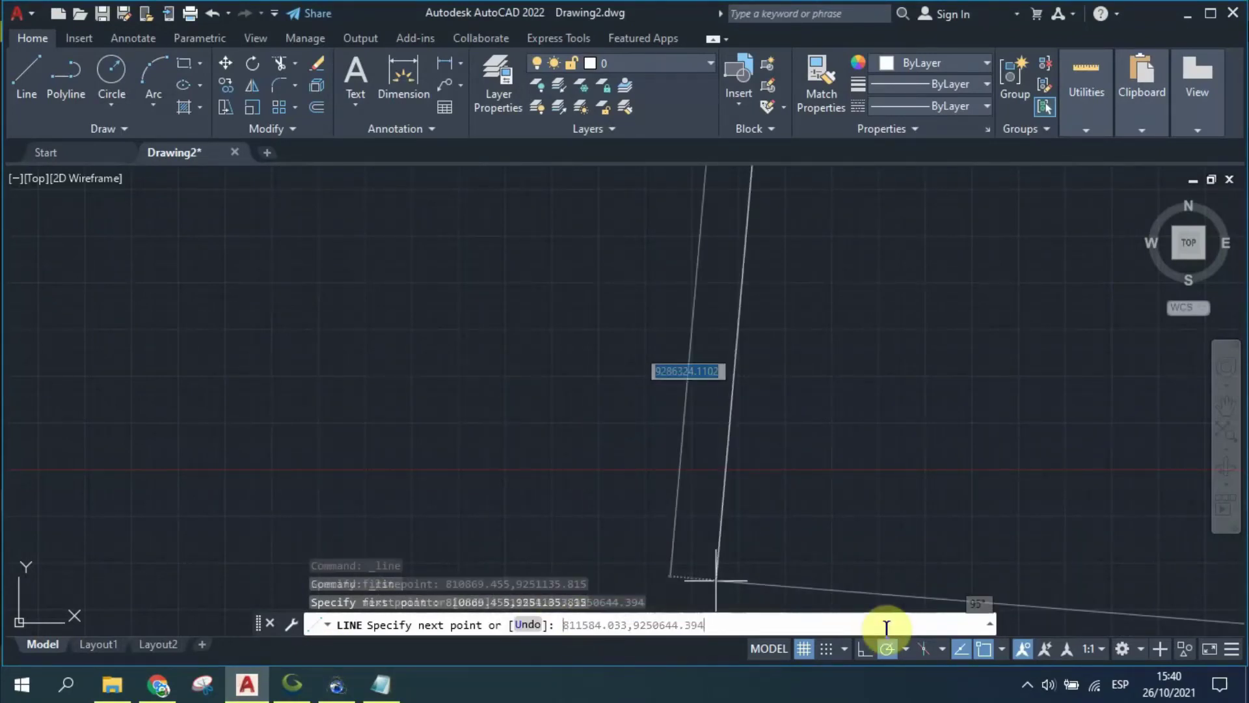
{"action": "scroll", "coordinate": [677, 545], "scroll_direction": "down", "scroll_amount": 2}
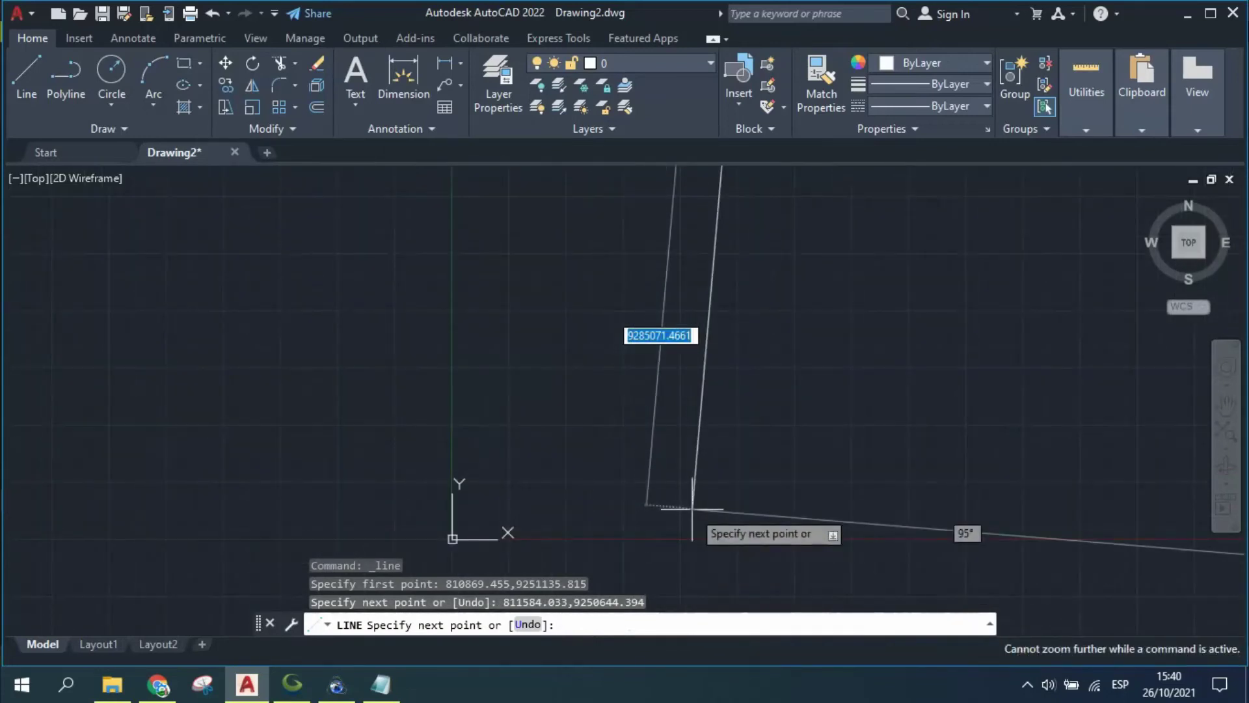
{"action": "key", "text": "Escape"}
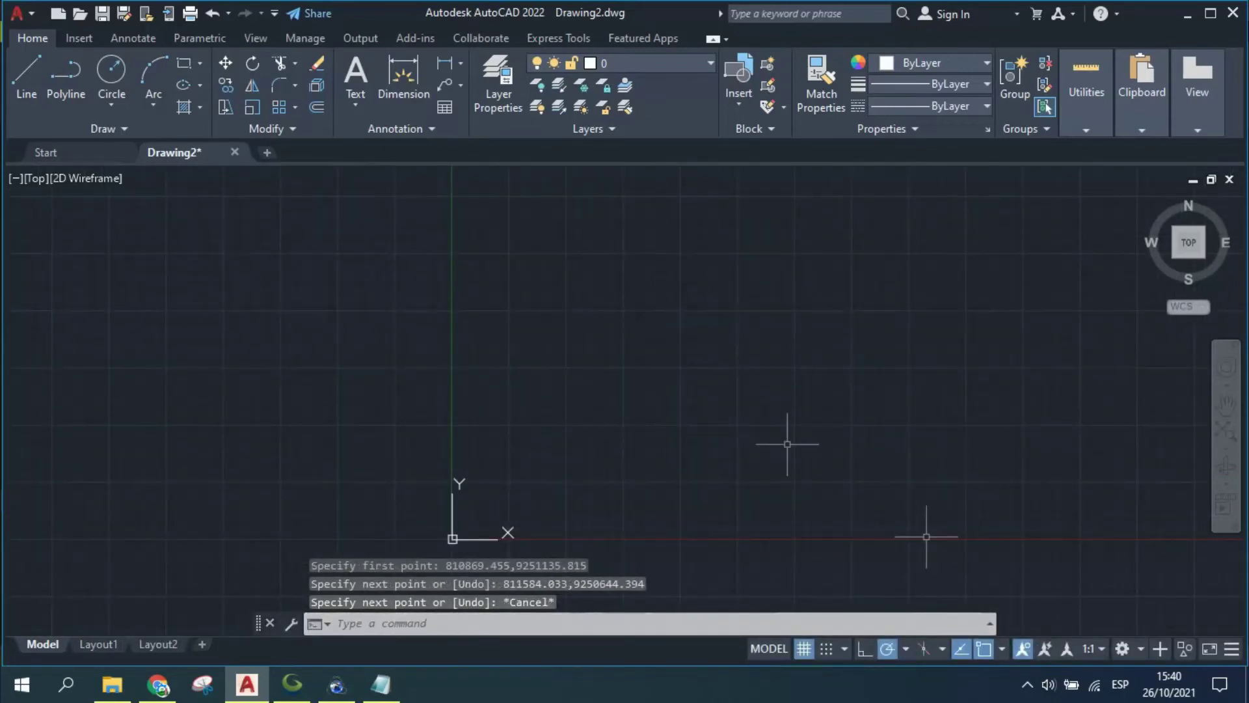
Step: Pan and zoom to locate the new reference line and window-select it
{"action": "scroll", "coordinate": [787, 444], "scroll_direction": "down", "scroll_amount": 3}
{"action": "middle_click_drag", "start_coordinate": [788, 444], "coordinate": [532, 514]}
{"action": "middle_click_drag", "start_coordinate": [585, 443], "coordinate": [542, 475]}
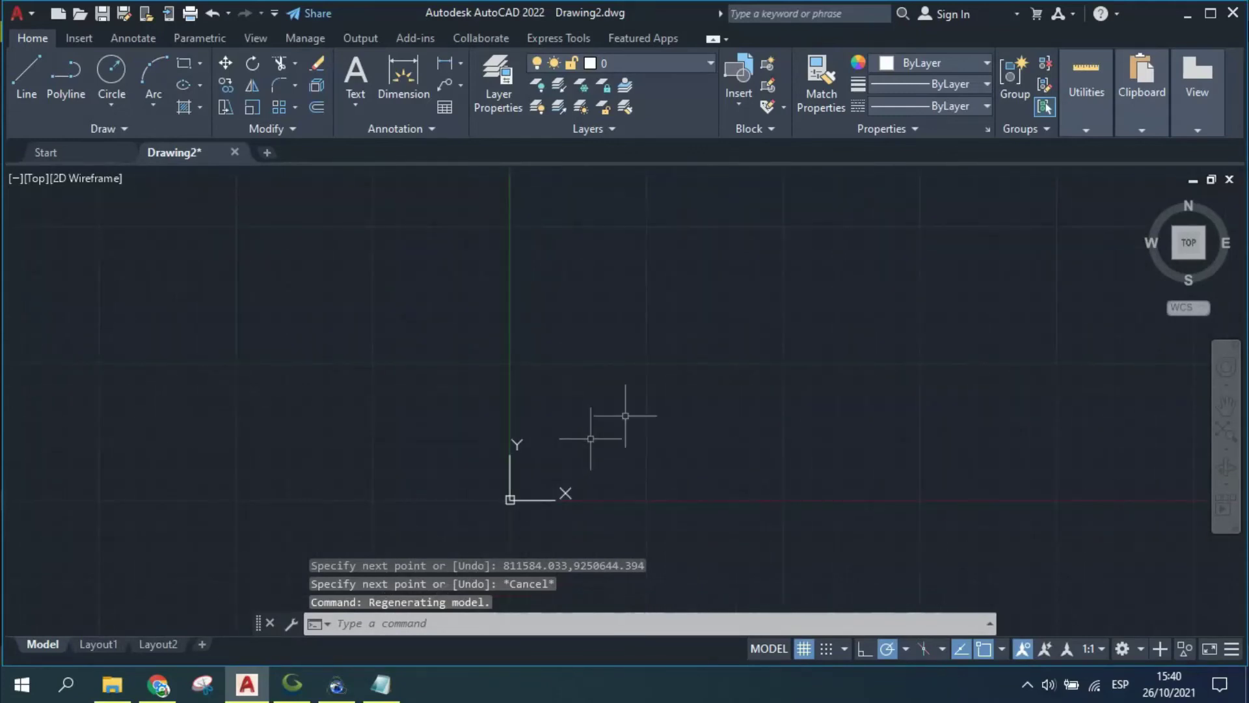
{"action": "middle_click_drag", "start_coordinate": [560, 410], "coordinate": [625, 403]}
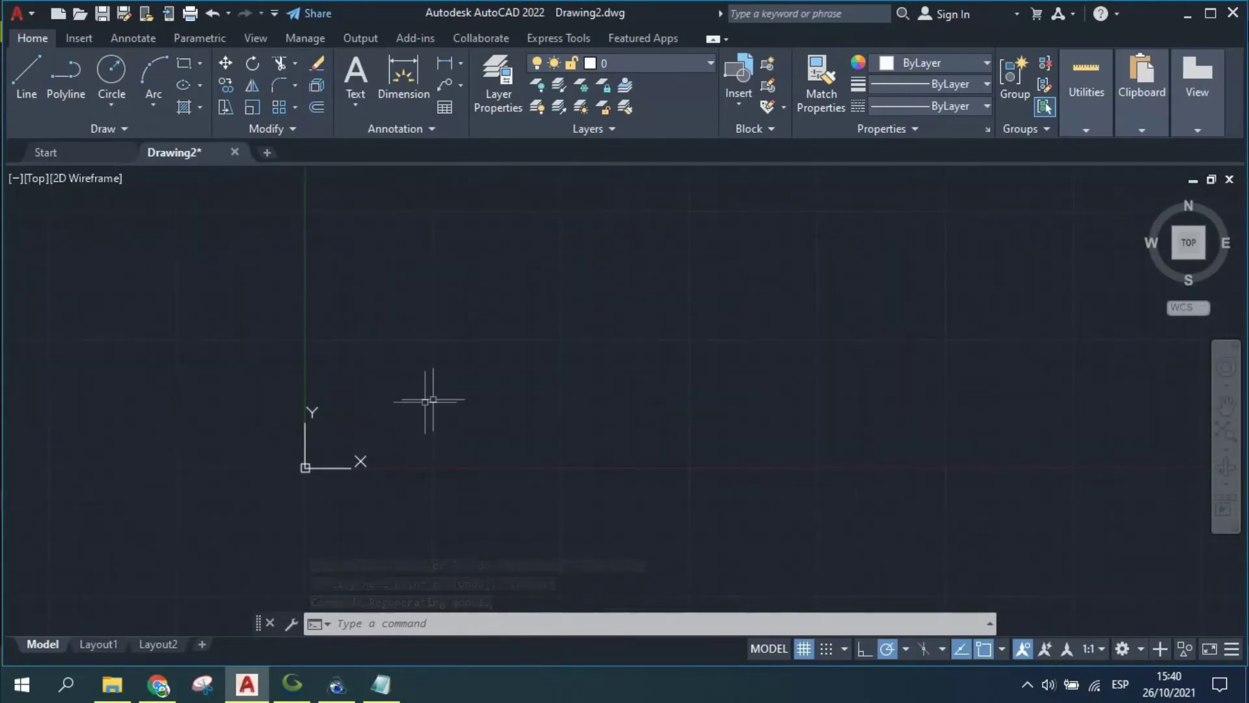
{"action": "scroll", "coordinate": [432, 397], "scroll_direction": "down", "scroll_amount": 2}
{"action": "scroll", "coordinate": [455, 306], "scroll_direction": "down", "scroll_amount": 1}
{"action": "scroll", "coordinate": [410, 334], "scroll_direction": "up", "scroll_amount": 2}
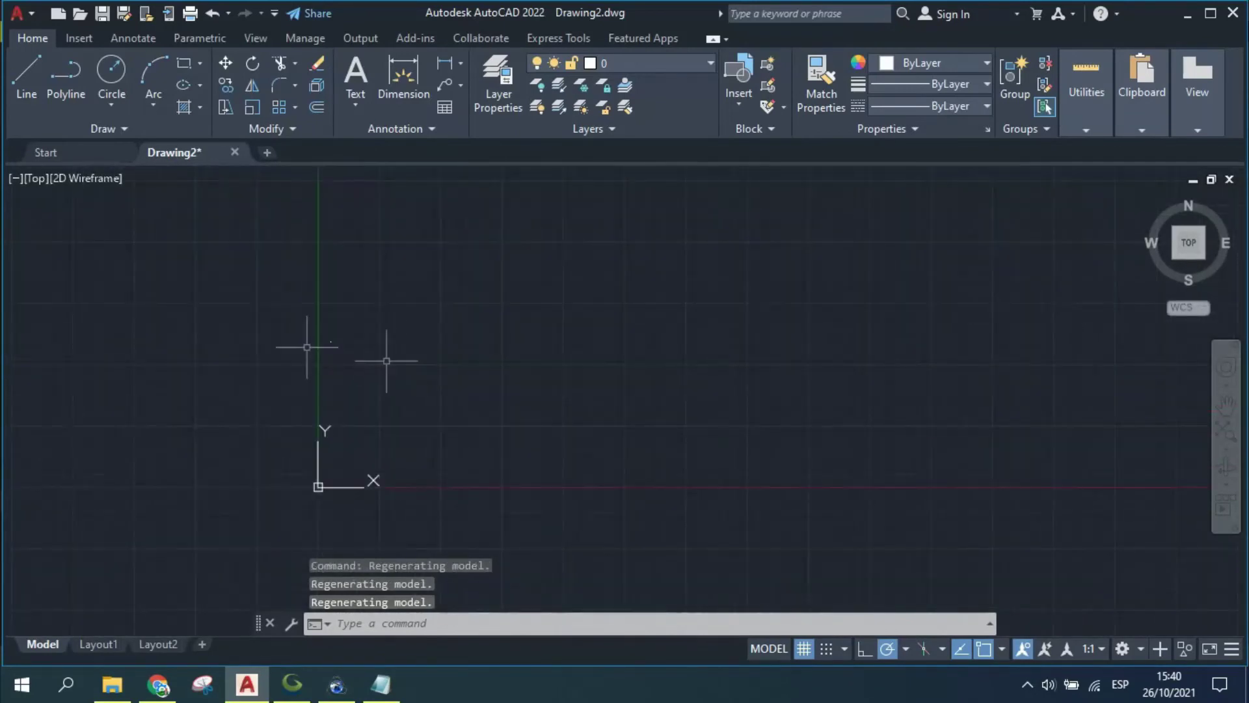
{"action": "left_click", "coordinate": [257, 299]}
{"action": "left_click", "coordinate": [432, 384]}
Step: Zoom in on the line, deselect it, and type RE to list matching commands
{"action": "scroll", "coordinate": [328, 325], "scroll_direction": "up", "scroll_amount": 1}
{"action": "scroll", "coordinate": [328, 324], "scroll_direction": "down", "scroll_amount": 2}
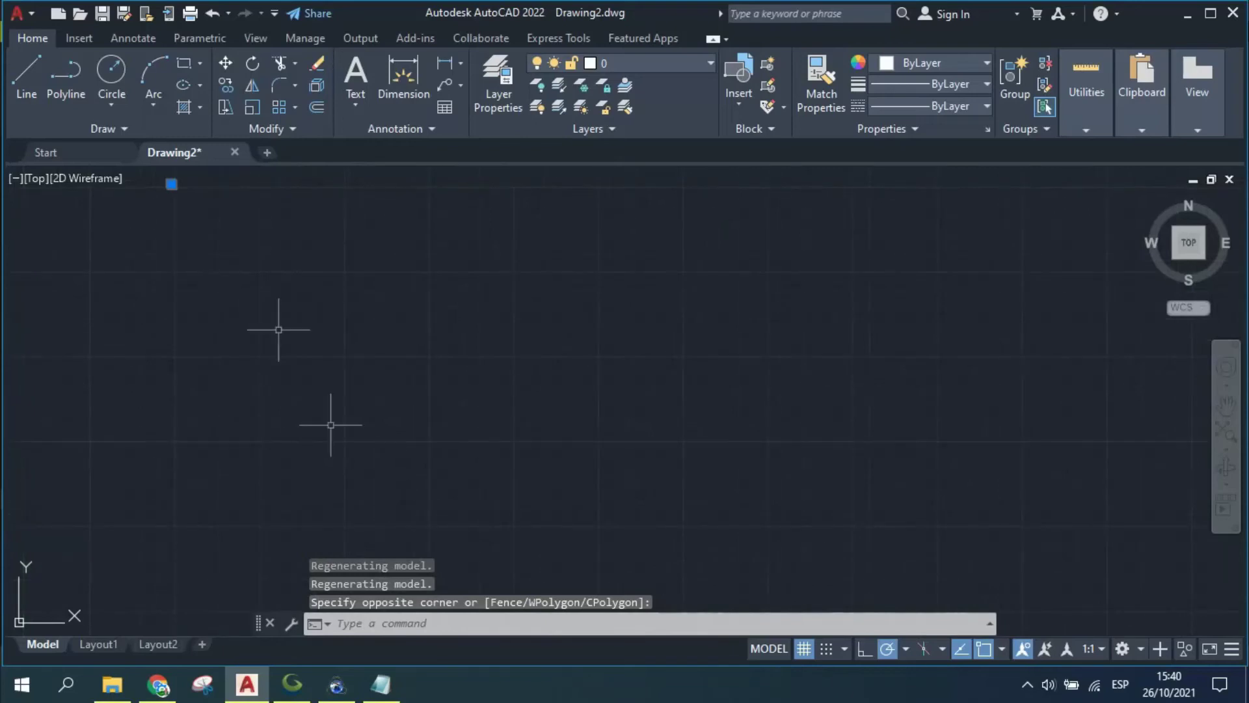
{"action": "scroll", "coordinate": [413, 316], "scroll_direction": "up", "scroll_amount": 2}
{"action": "scroll", "coordinate": [559, 480], "scroll_direction": "up", "scroll_amount": 1}
{"action": "scroll", "coordinate": [517, 440], "scroll_direction": "up", "scroll_amount": 2}
{"action": "mouse_move", "coordinate": [517, 439]}
{"action": "middle_mouse_down"}
{"action": "mouse_move", "coordinate": [539, 396]}
{"action": "mouse_move", "coordinate": [531, 363]}
{"action": "middle_mouse_up"}
{"action": "scroll", "coordinate": [530, 379], "scroll_direction": "up", "scroll_amount": 3}
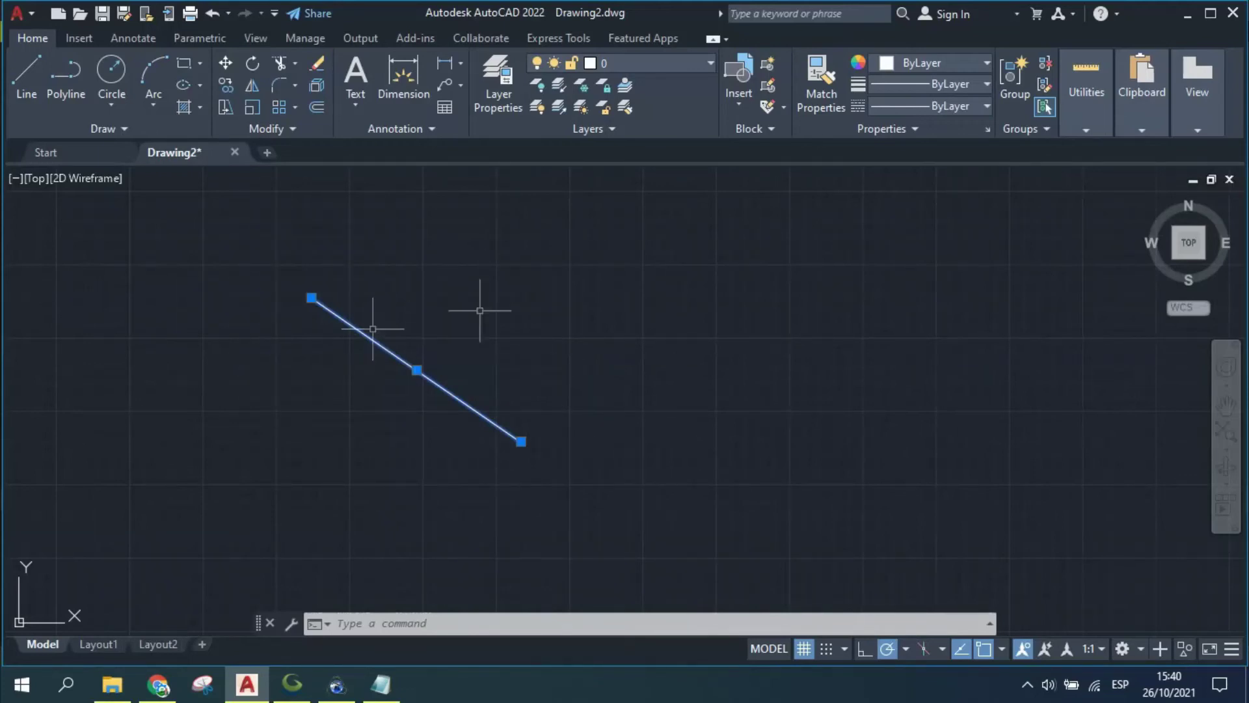
{"action": "key", "text": "Escape"}
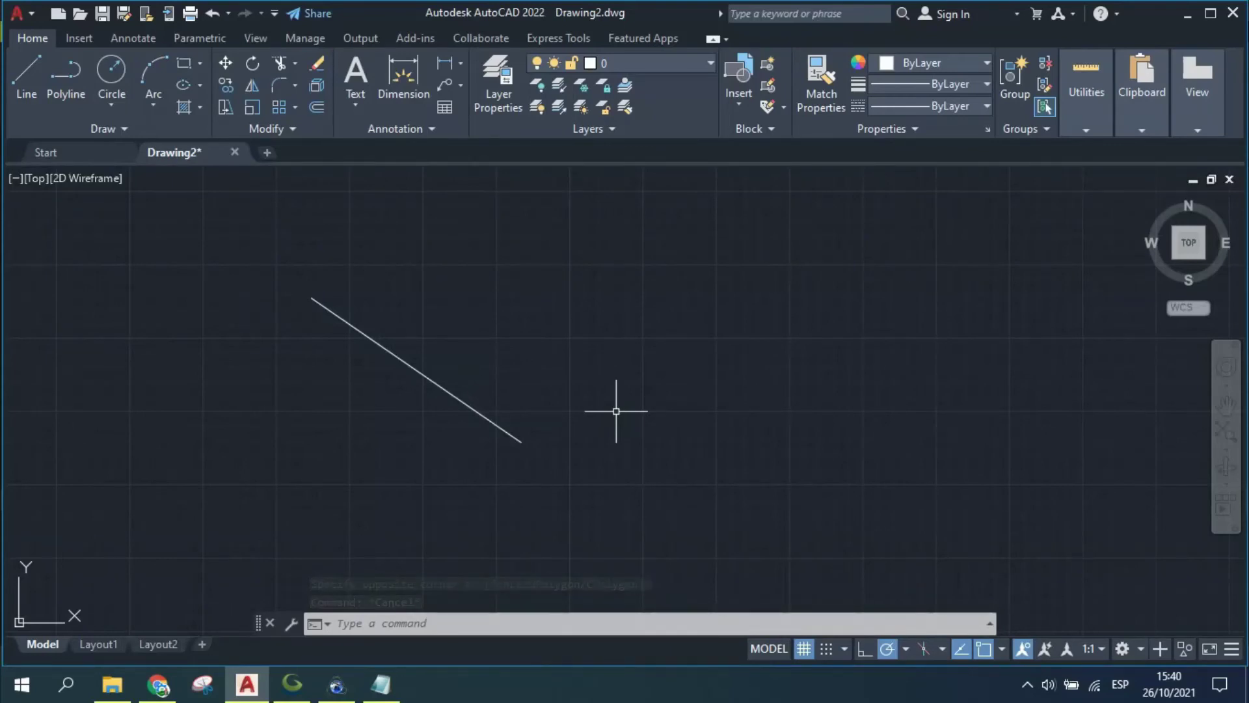
{"action": "type", "text": "REFE"}
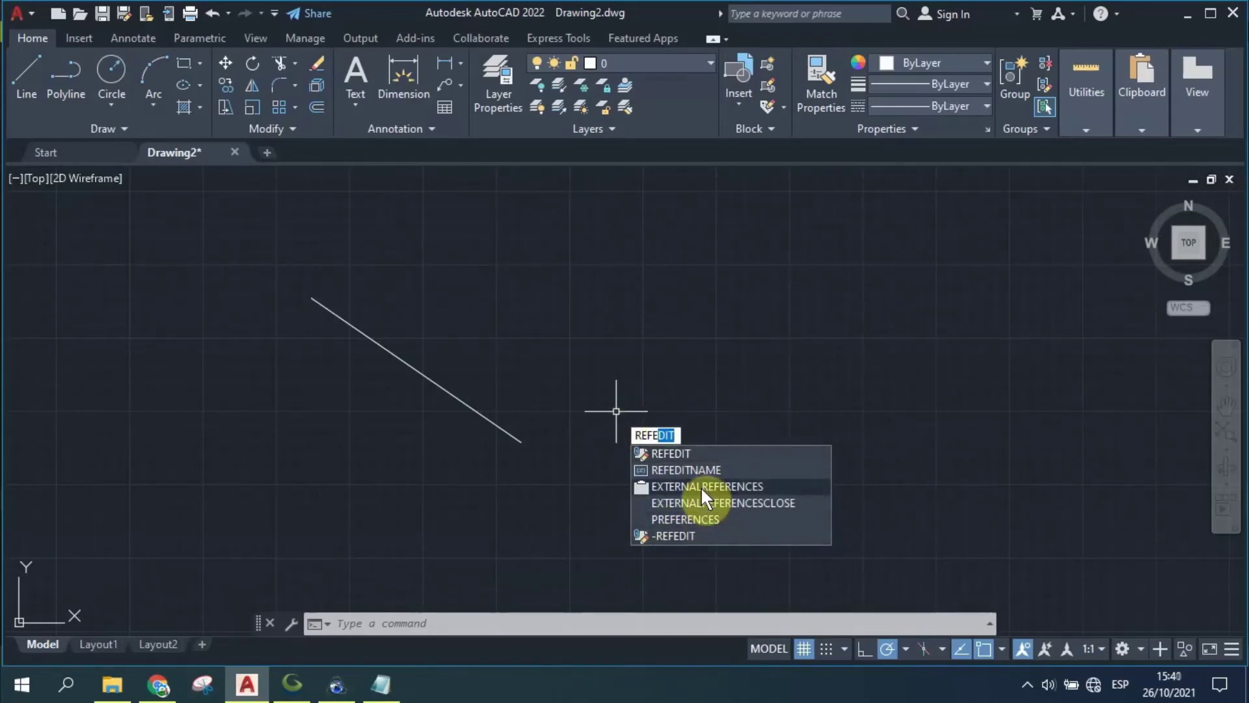
{"action": "mouse_move", "coordinate": [706, 486]}
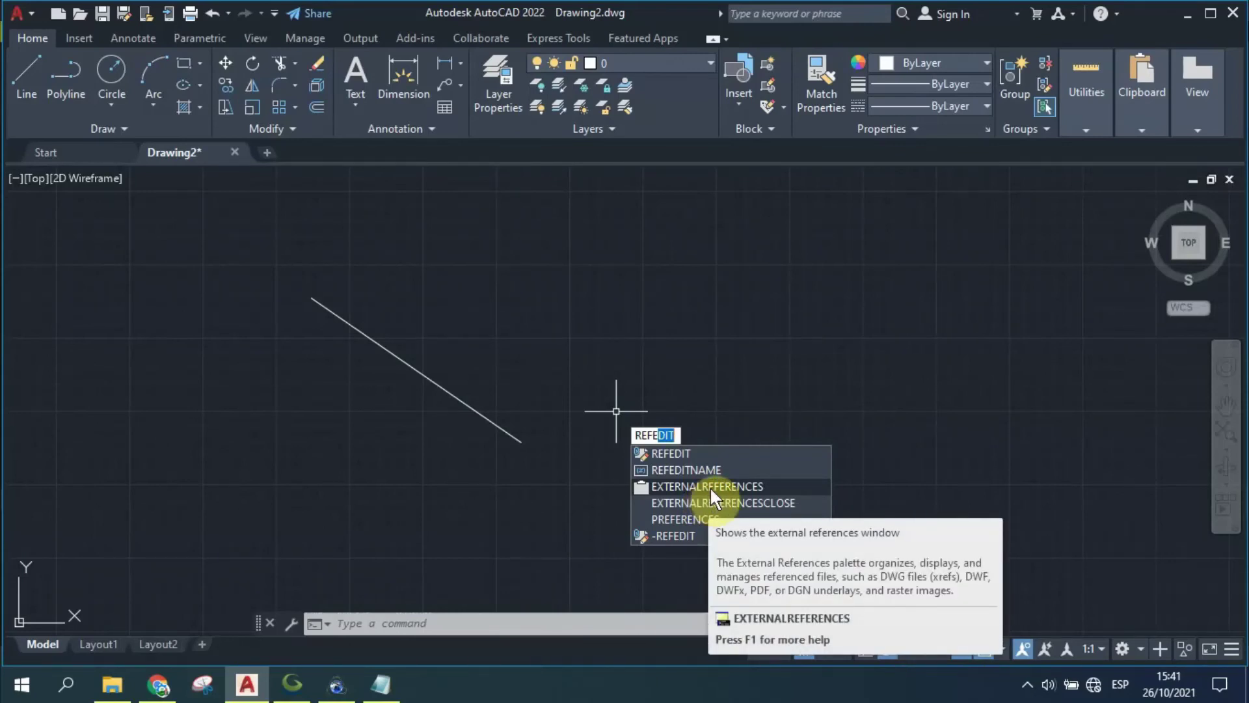
Step: Choose IMAGEN CAD.ecw from ARCHIVOS via External References' Attach Image option
{"action": "left_click", "coordinate": [709, 486]}
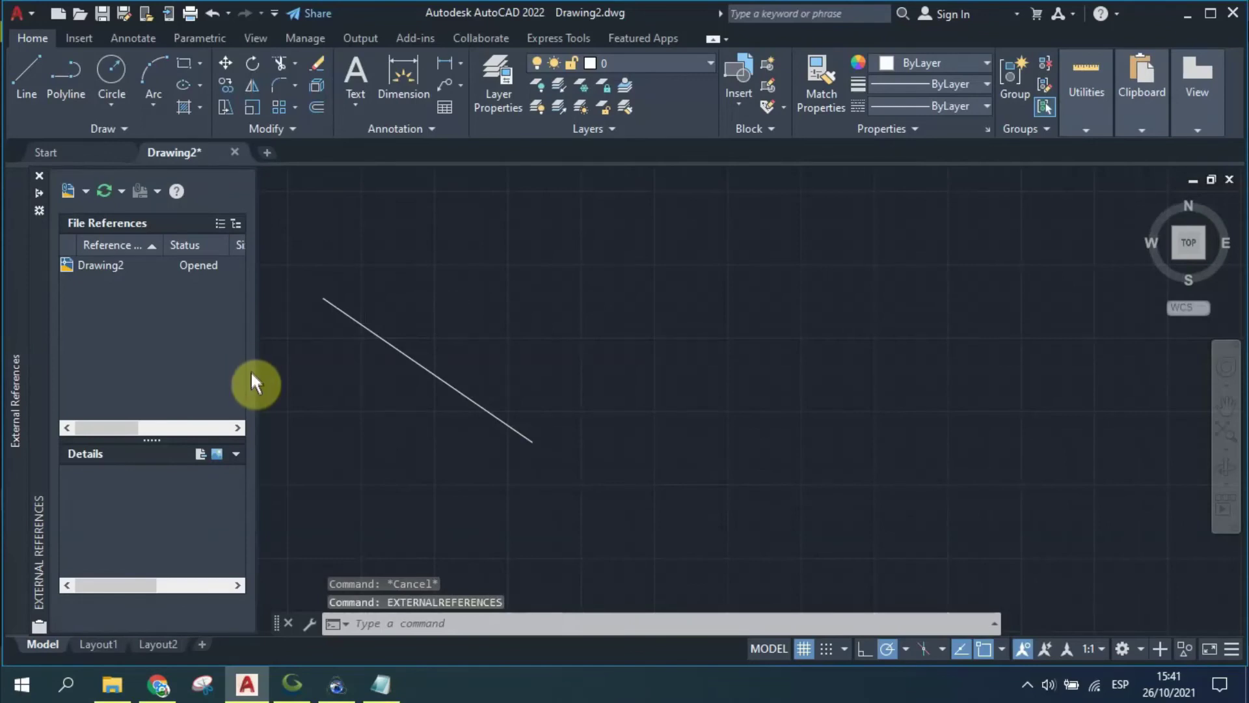
{"action": "right_click", "coordinate": [123, 318]}
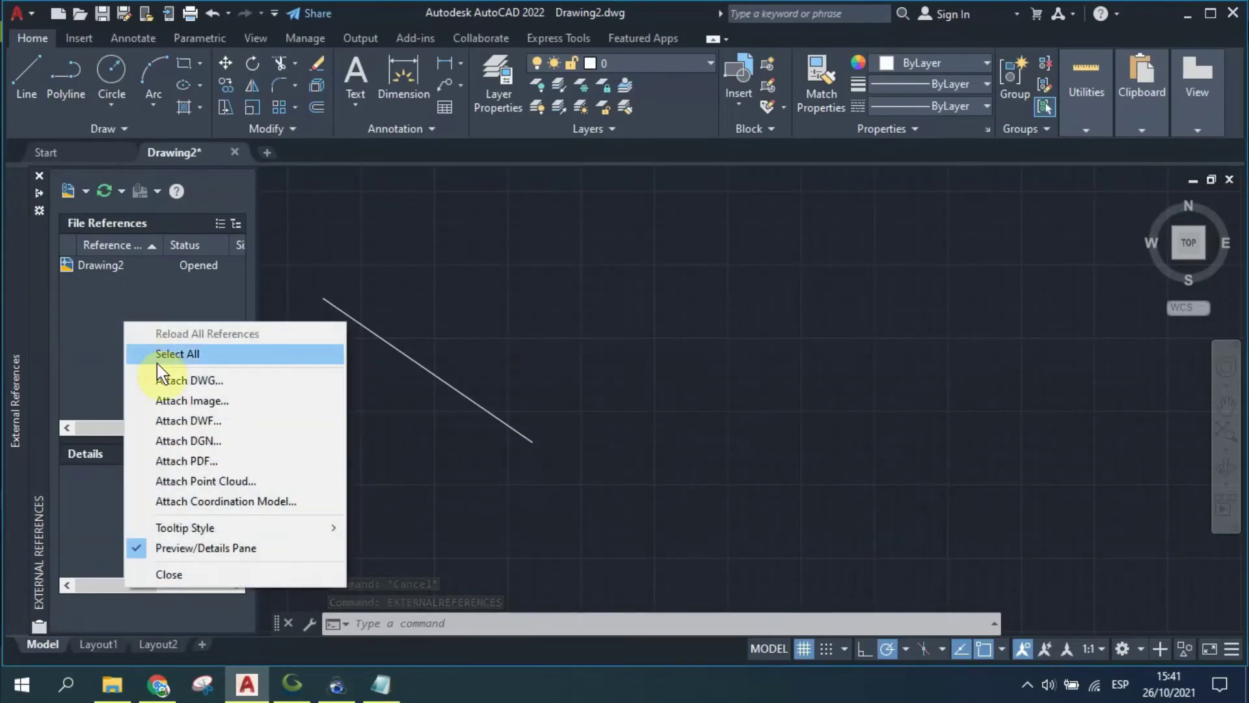
{"action": "left_click", "coordinate": [210, 406]}
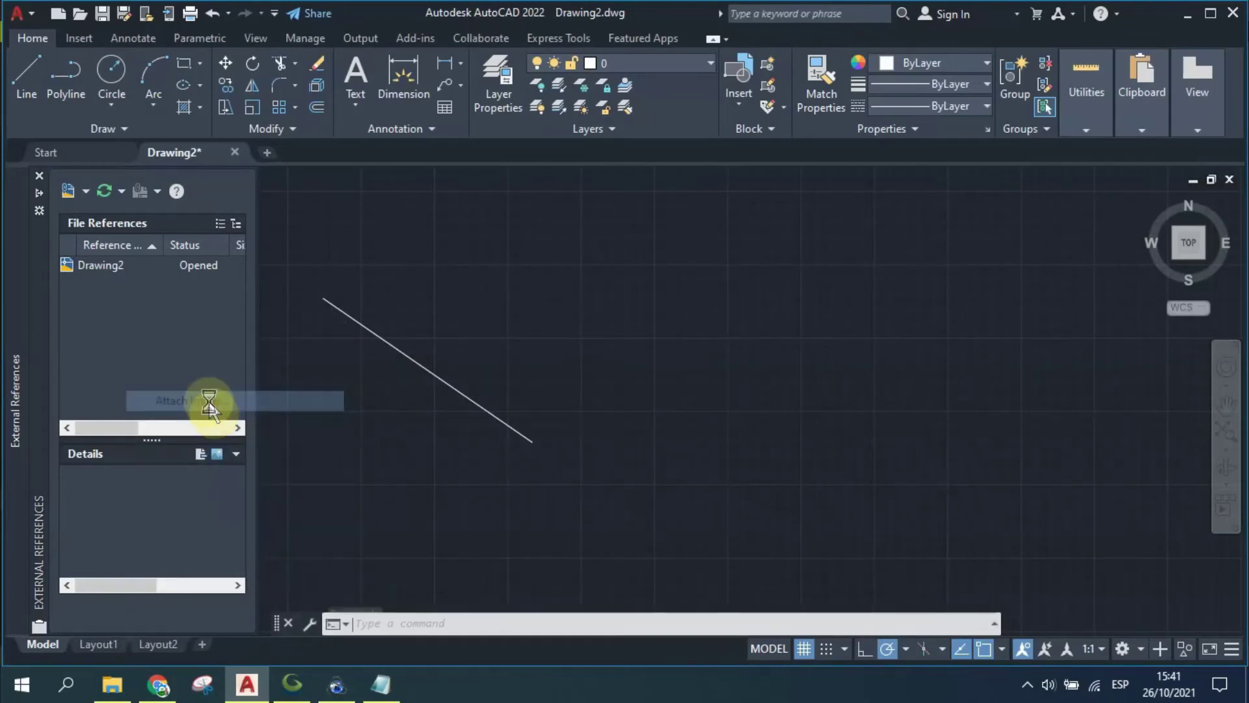
{"action": "left_click_drag", "start_coordinate": [565, 119], "coordinate": [552, 80]}
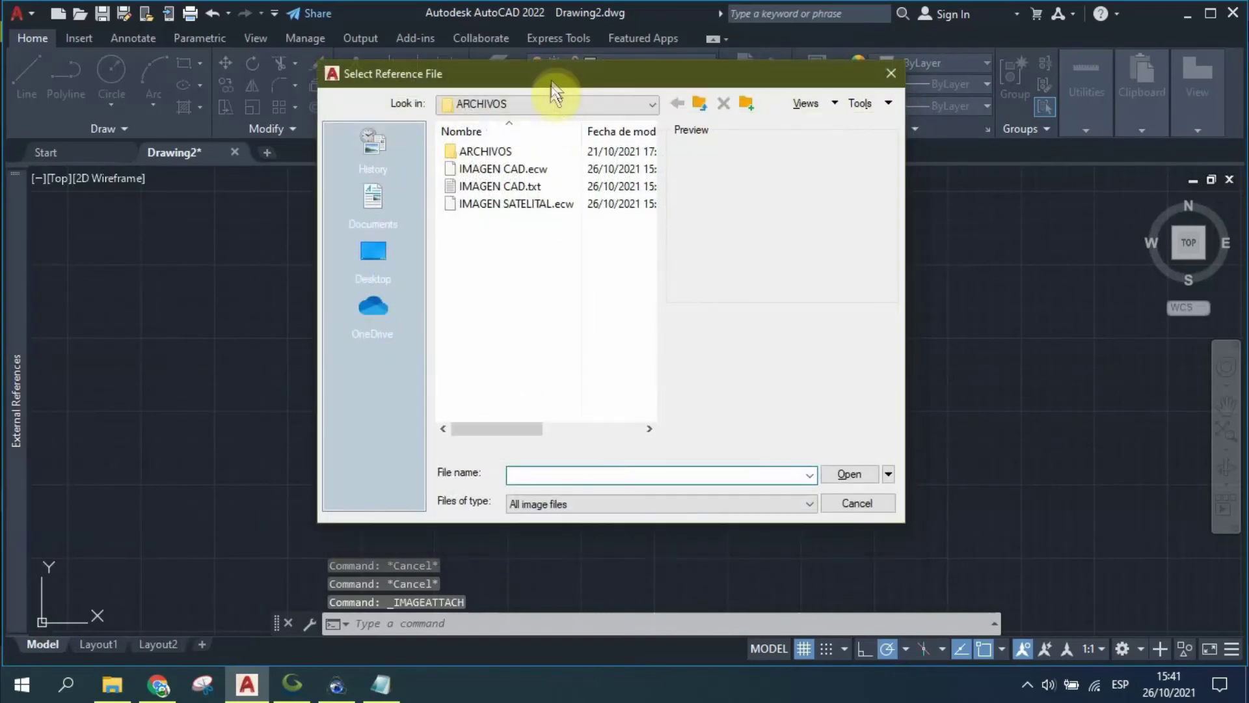
{"action": "left_click", "coordinate": [521, 170]}
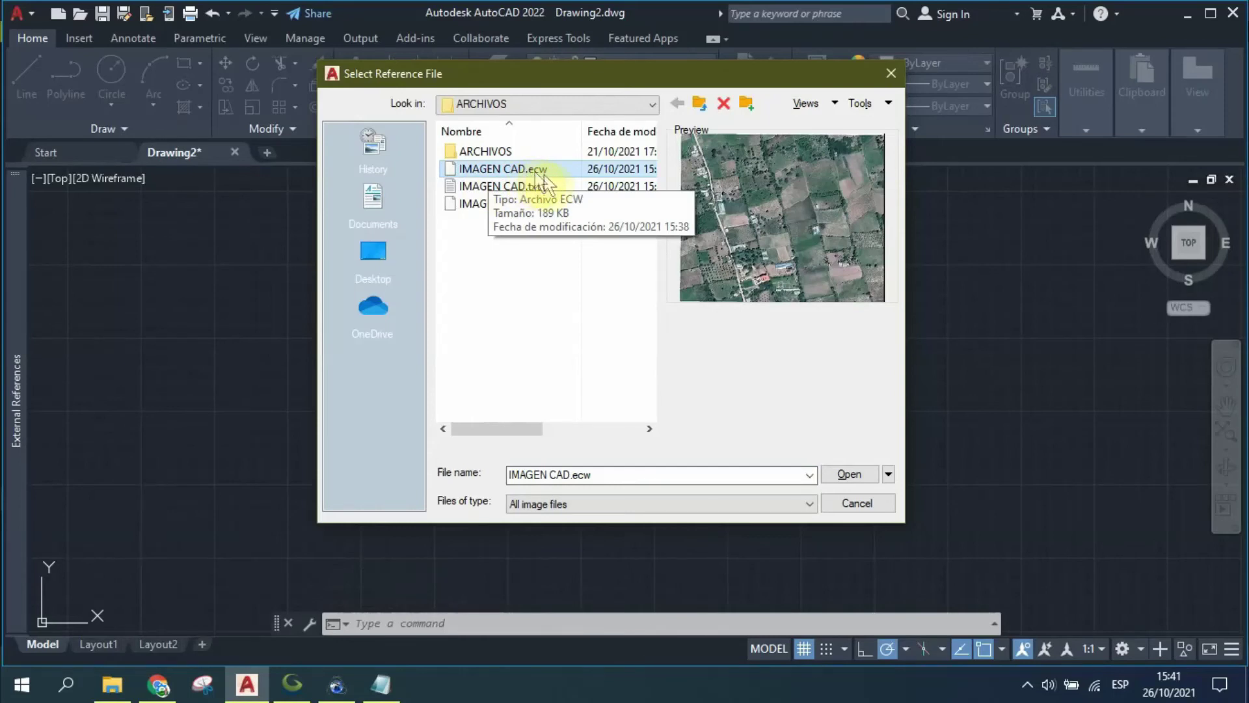
{"action": "left_click", "coordinate": [849, 474]}
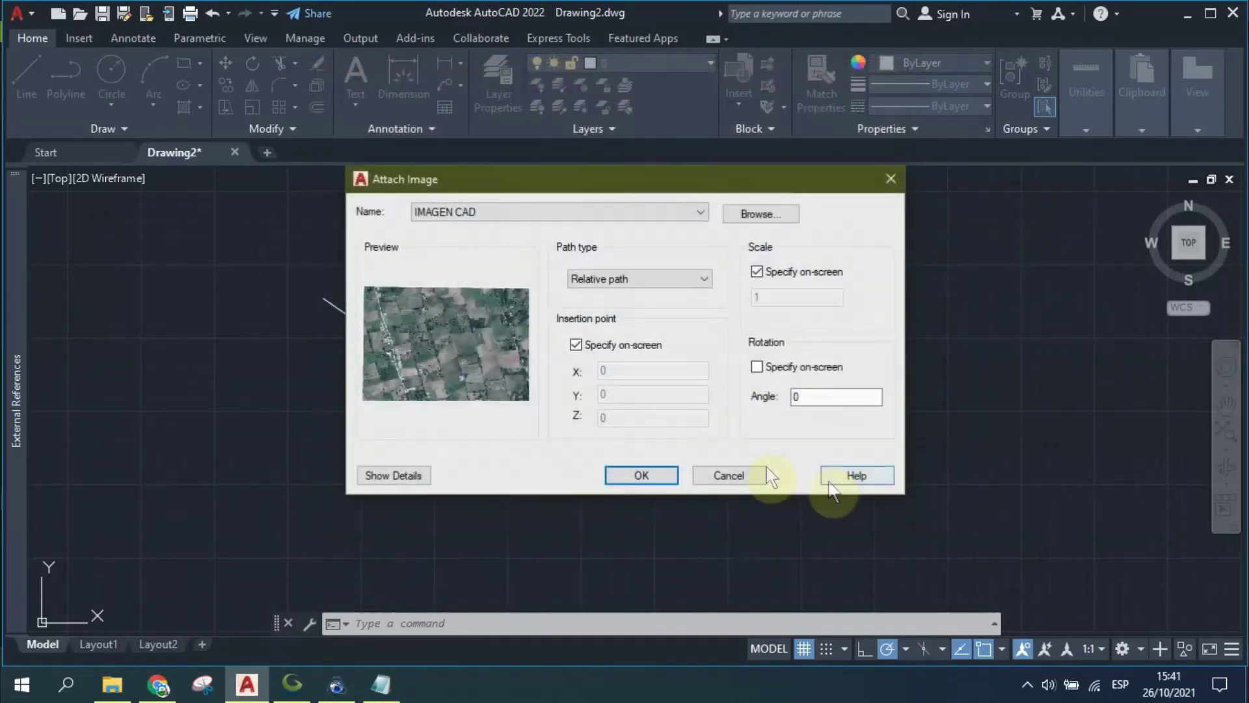
Step: Place IMAGEN CAD.ecw at an on-screen insertion point with scale 1, framing it beside the line
{"action": "left_click", "coordinate": [643, 477]}
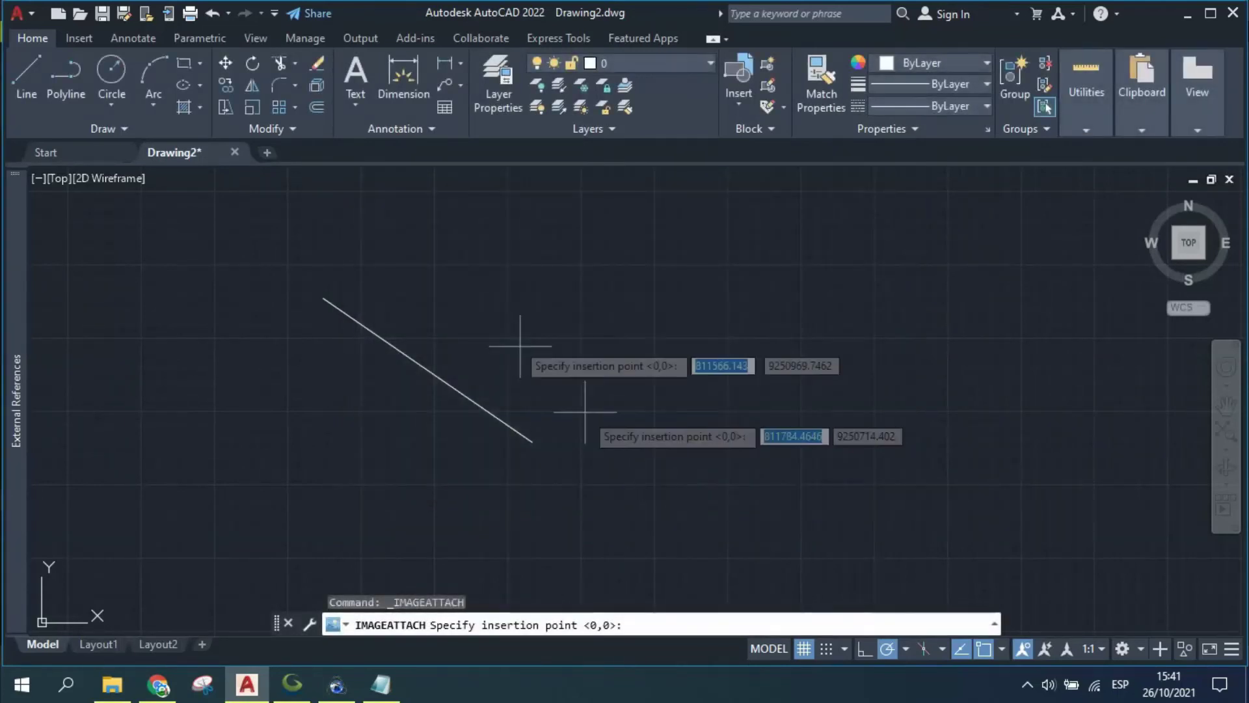
{"action": "scroll", "coordinate": [532, 307], "scroll_direction": "down", "scroll_amount": 3}
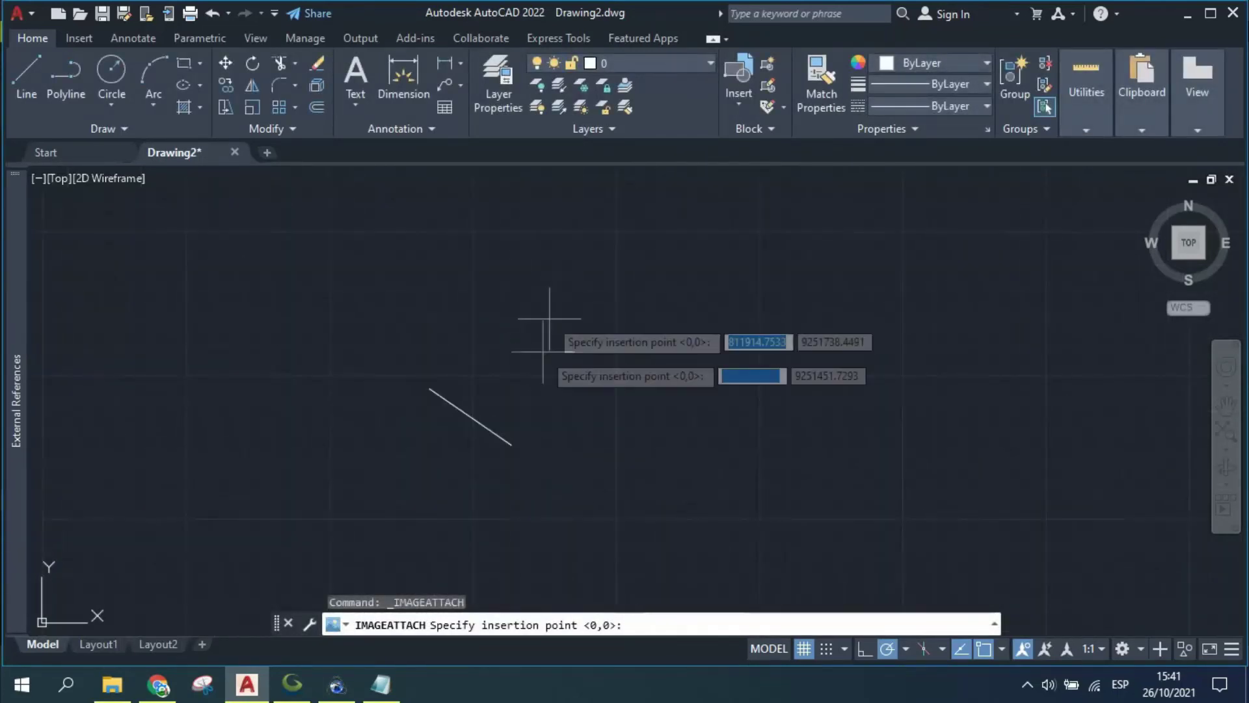
{"action": "left_click", "coordinate": [525, 269]}
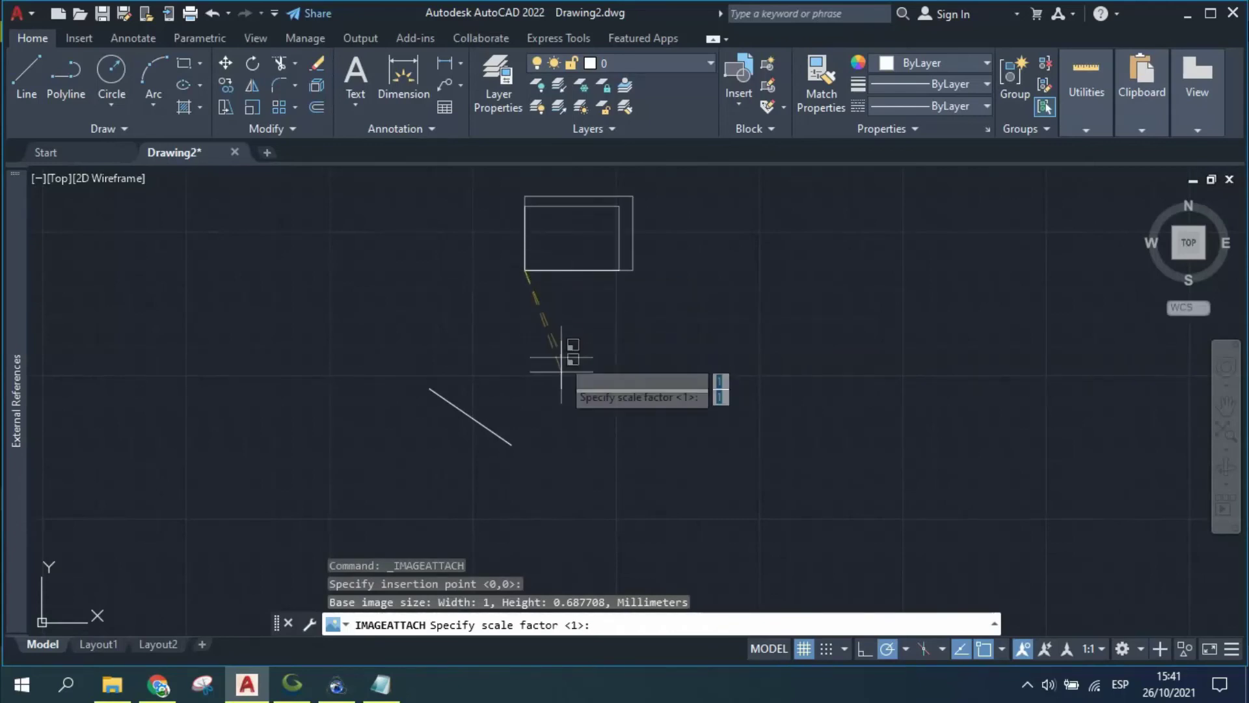
{"action": "key", "text": "Return"}
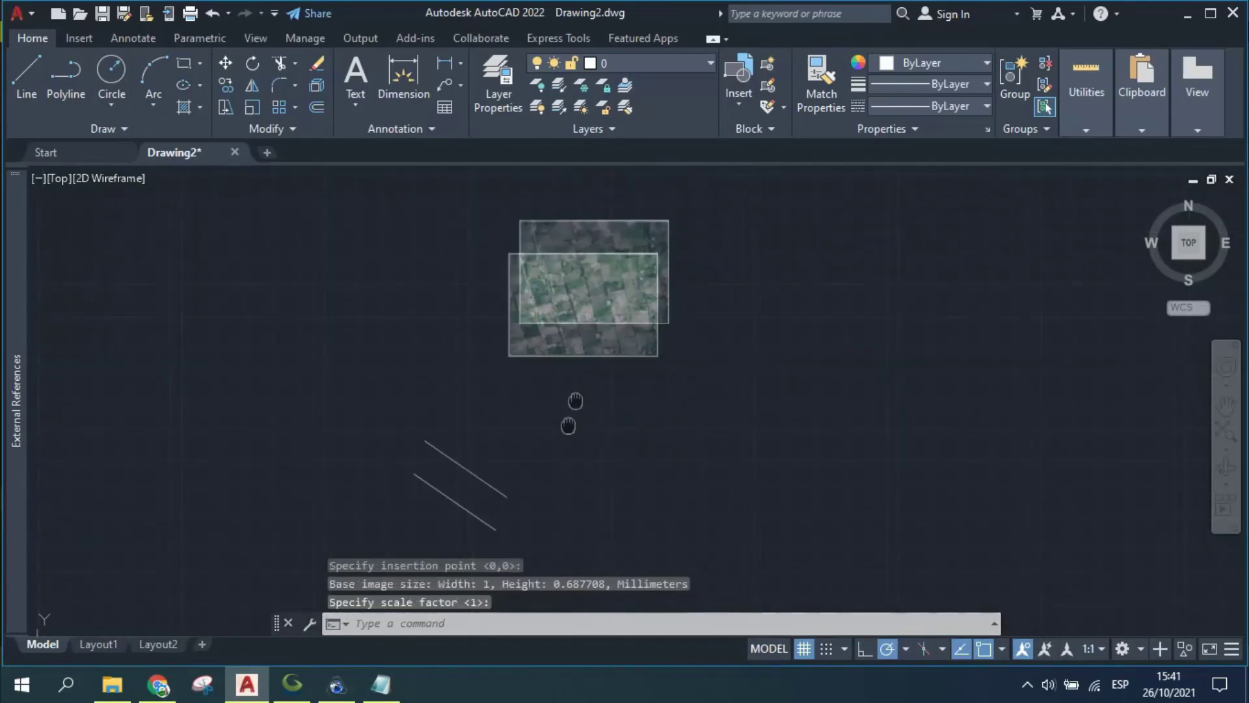
{"action": "middle_click_drag", "start_coordinate": [662, 430], "coordinate": [715, 417]}
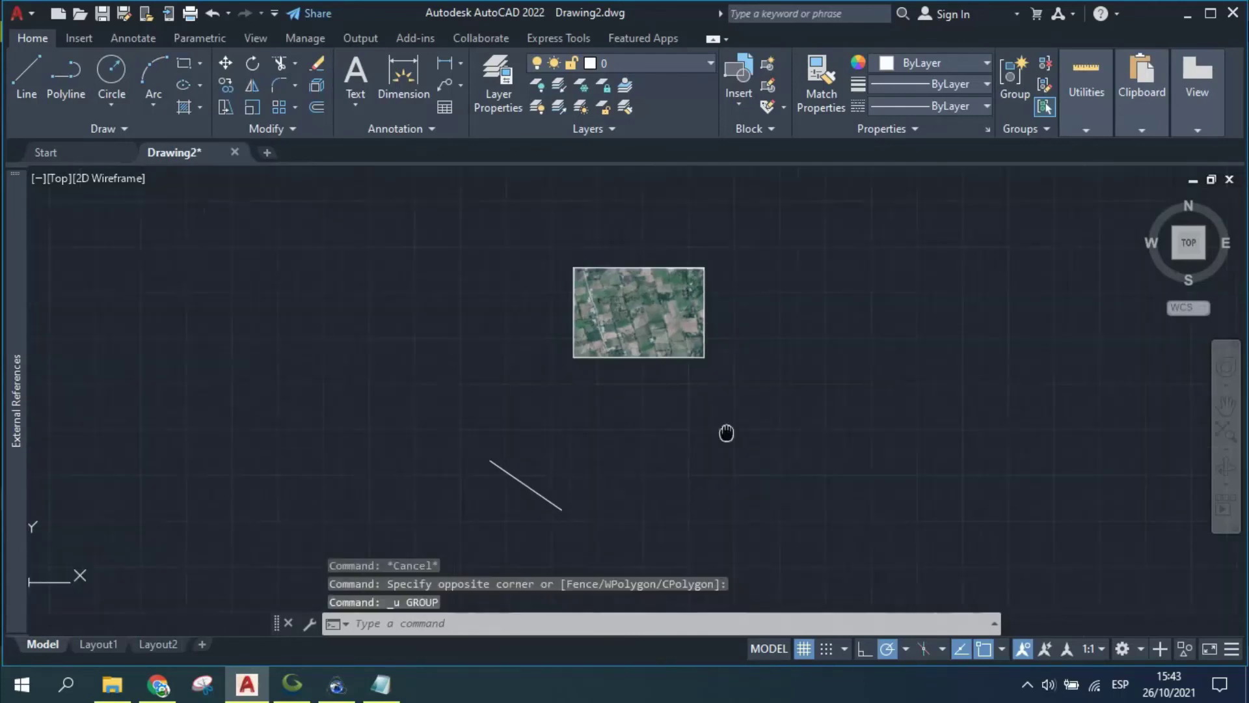
{"action": "scroll", "coordinate": [711, 399], "scroll_direction": "up", "scroll_amount": 2}
{"action": "middle_click_drag", "start_coordinate": [704, 397], "coordinate": [742, 408]}
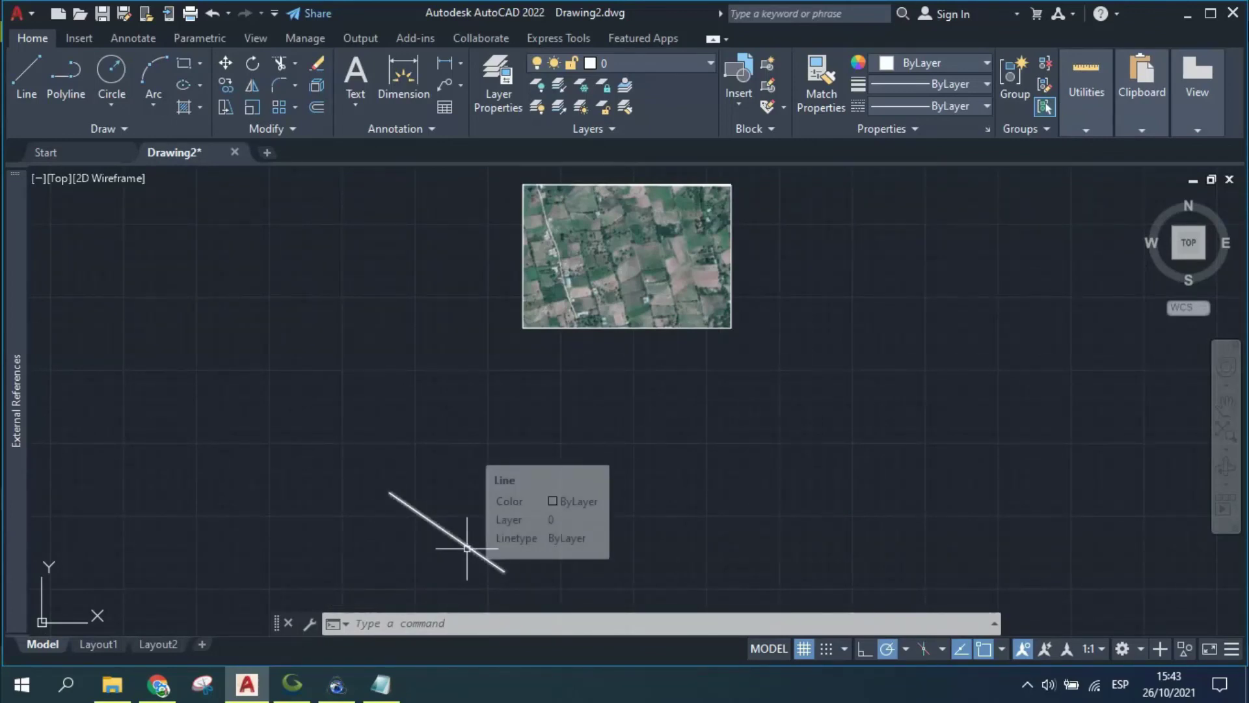
Step: ALIGN the image's top-left and bottom-right corners to the line's endpoints, scaling to fit
{"action": "left_click", "coordinate": [779, 404]}
{"action": "left_click", "coordinate": [543, 247]}
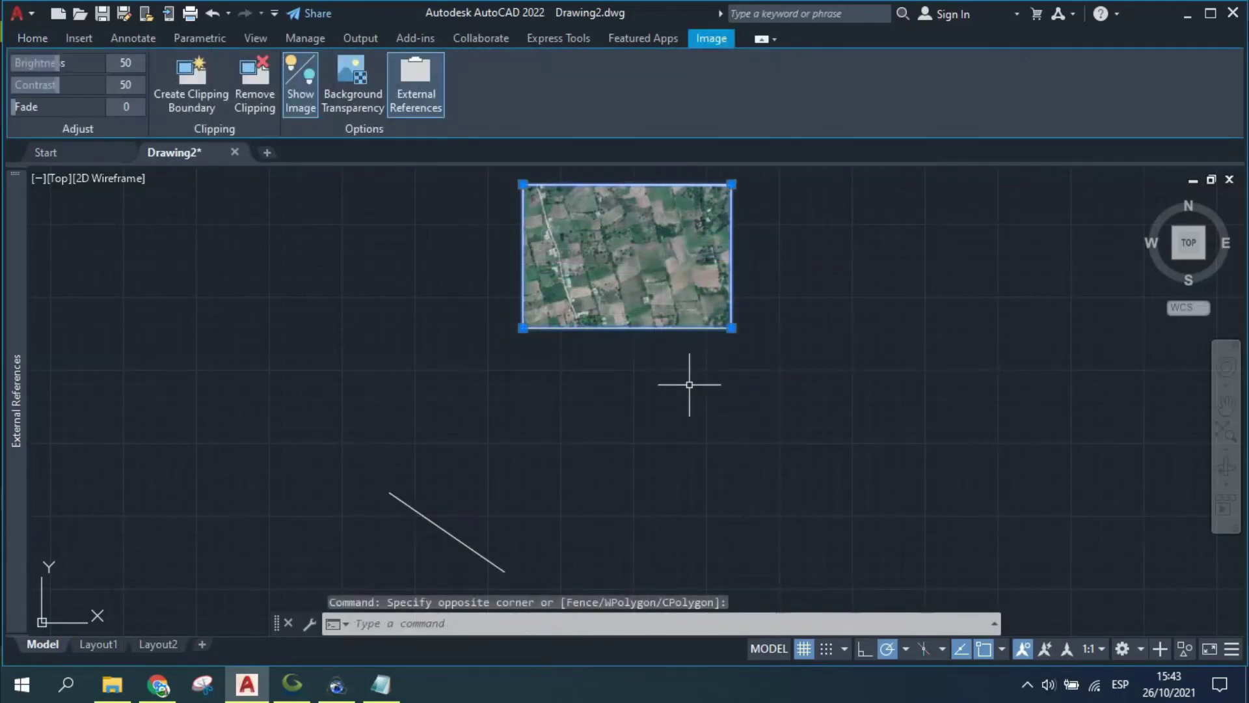
{"action": "type", "text": "ALI"}
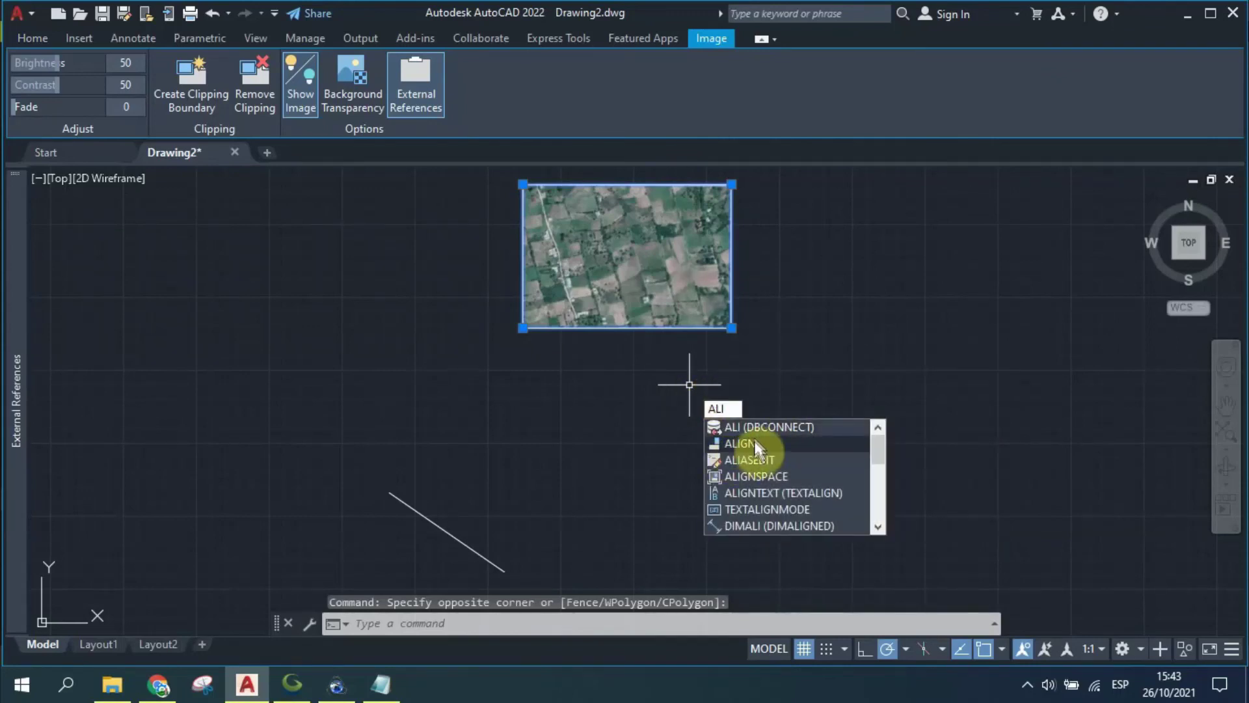
{"action": "left_click", "coordinate": [748, 449]}
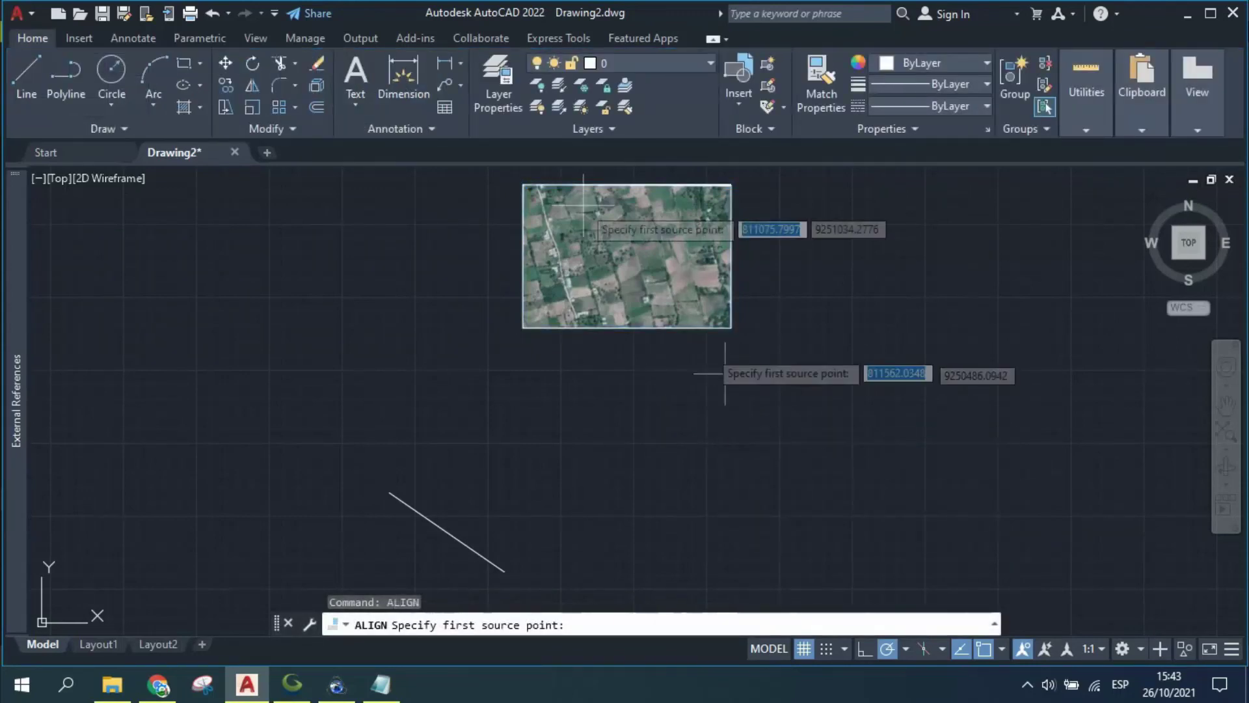
{"action": "left_click", "coordinate": [523, 185]}
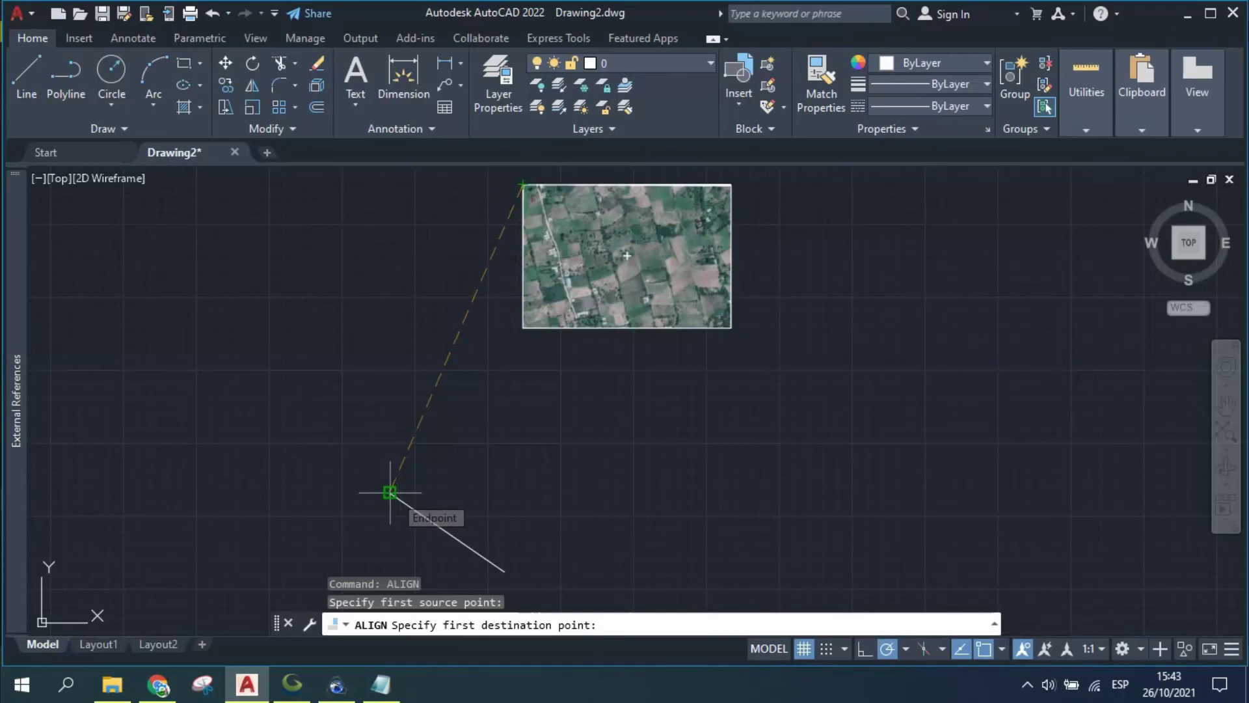
{"action": "left_click", "coordinate": [390, 493]}
{"action": "left_click", "coordinate": [731, 328]}
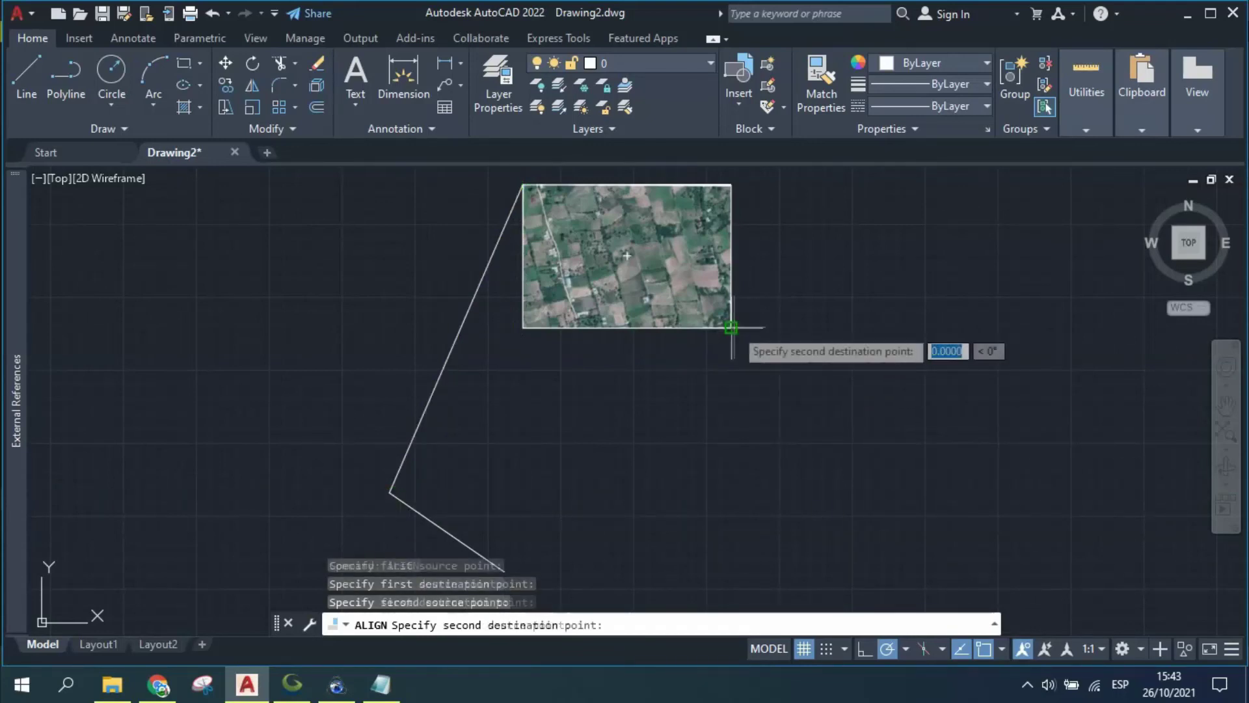
{"action": "left_click", "coordinate": [504, 570]}
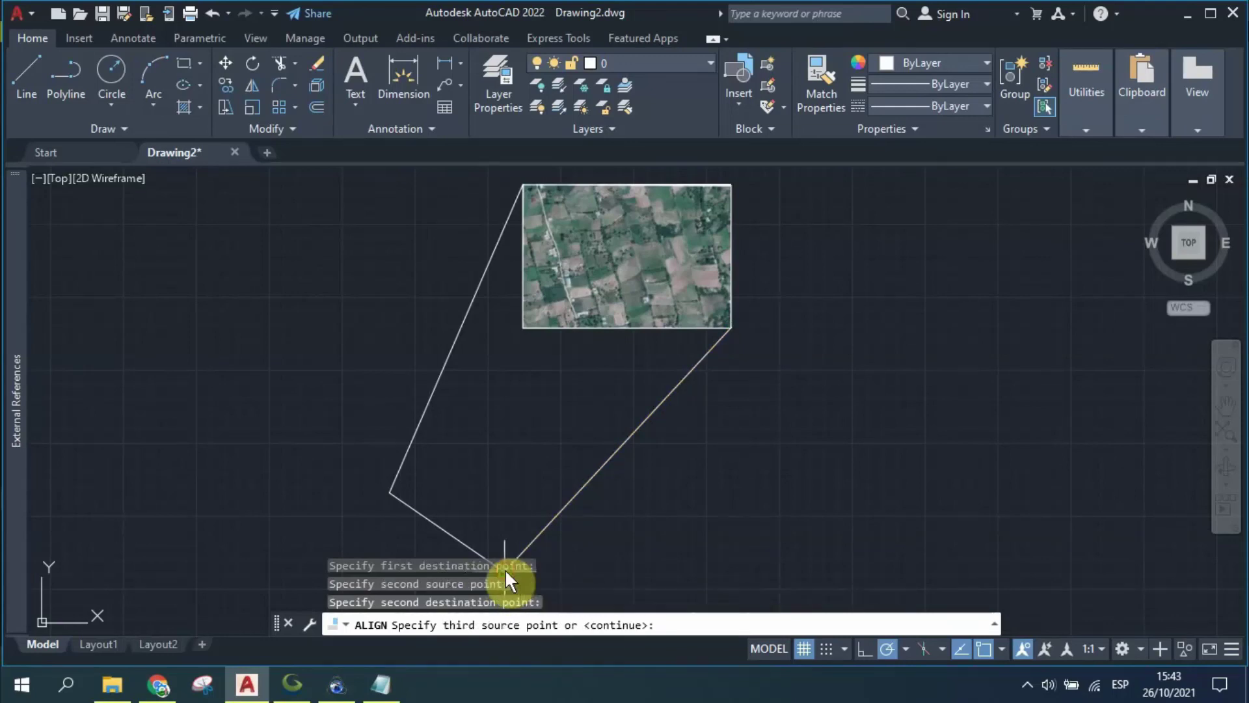
{"action": "right_click", "coordinate": [807, 450]}
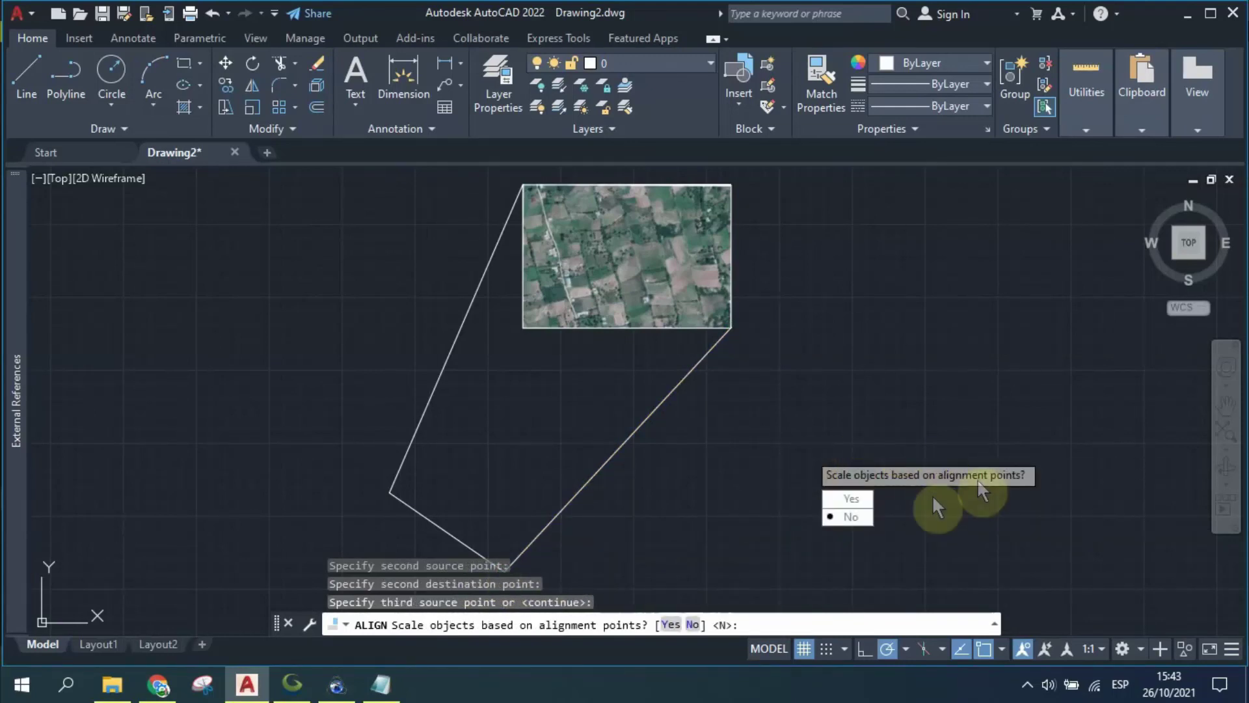
{"action": "left_click", "coordinate": [849, 501]}
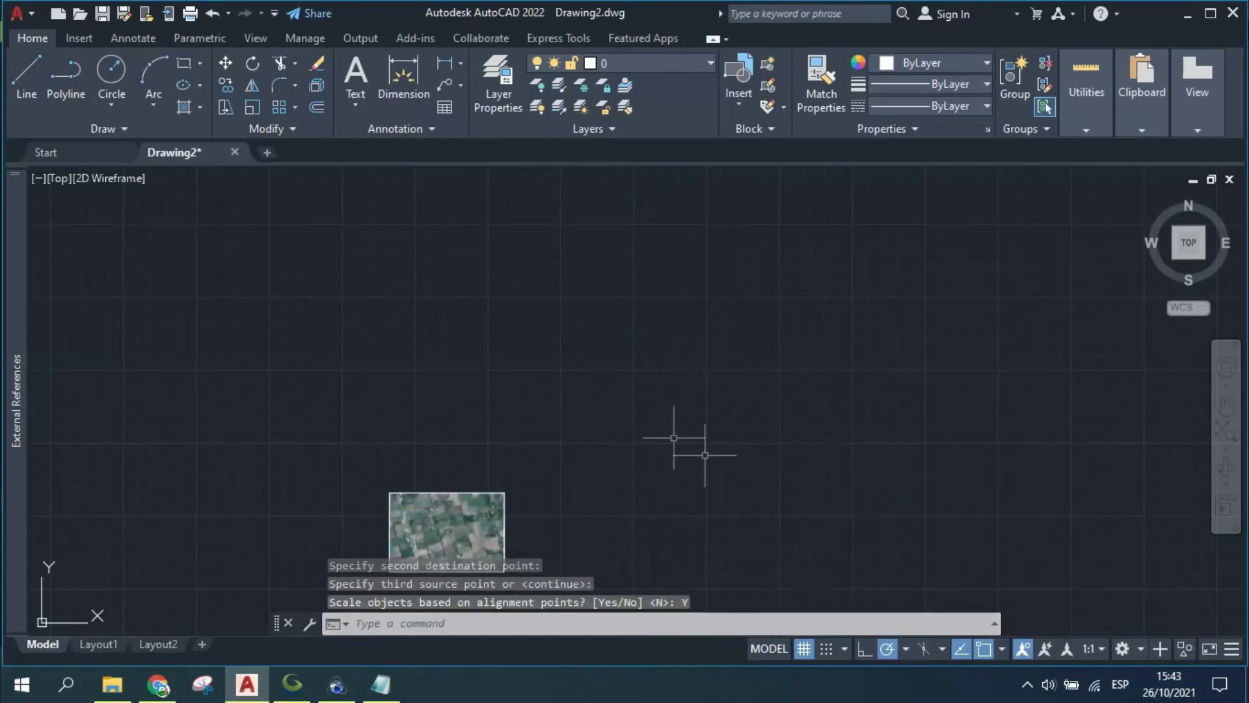
Step: Delete the diagonal reference line and recentre the aligned satellite image in view
{"action": "middle_click_drag", "start_coordinate": [674, 437], "coordinate": [731, 256]}
{"action": "scroll", "coordinate": [557, 367], "scroll_direction": "up", "scroll_amount": 2}
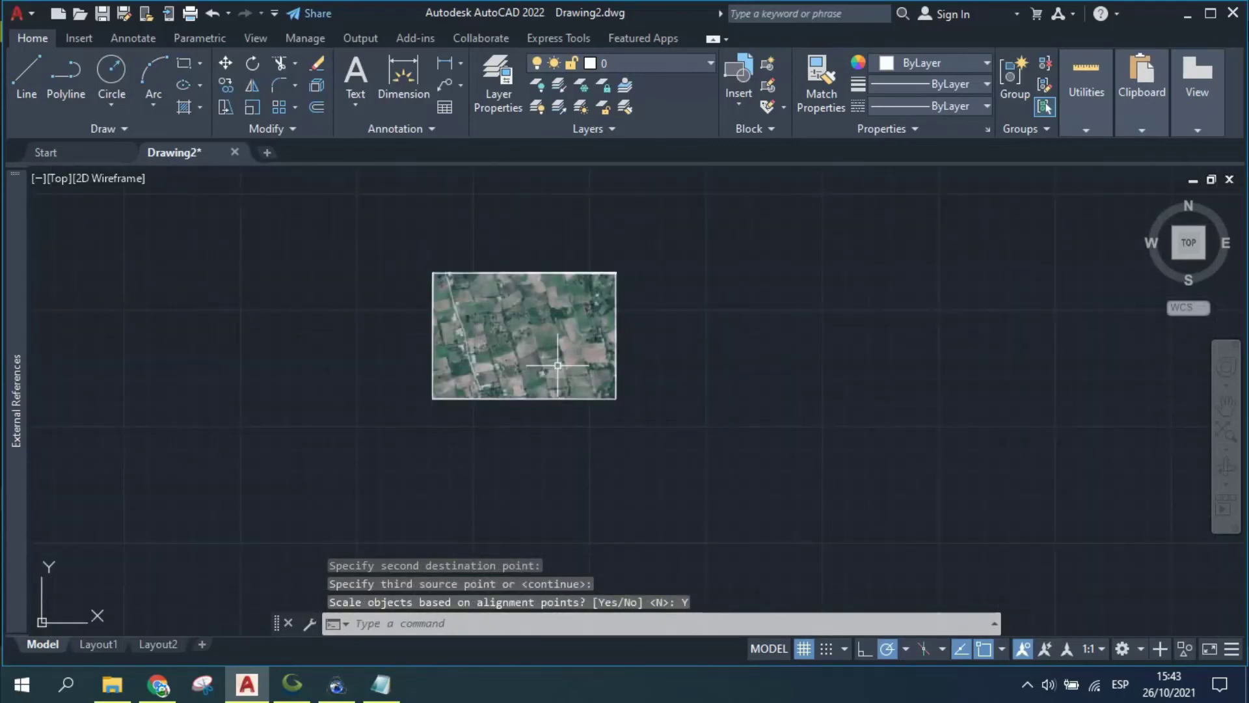
{"action": "scroll", "coordinate": [558, 366], "scroll_direction": "up", "scroll_amount": 2}
{"action": "middle_click_drag", "start_coordinate": [435, 263], "coordinate": [469, 299]}
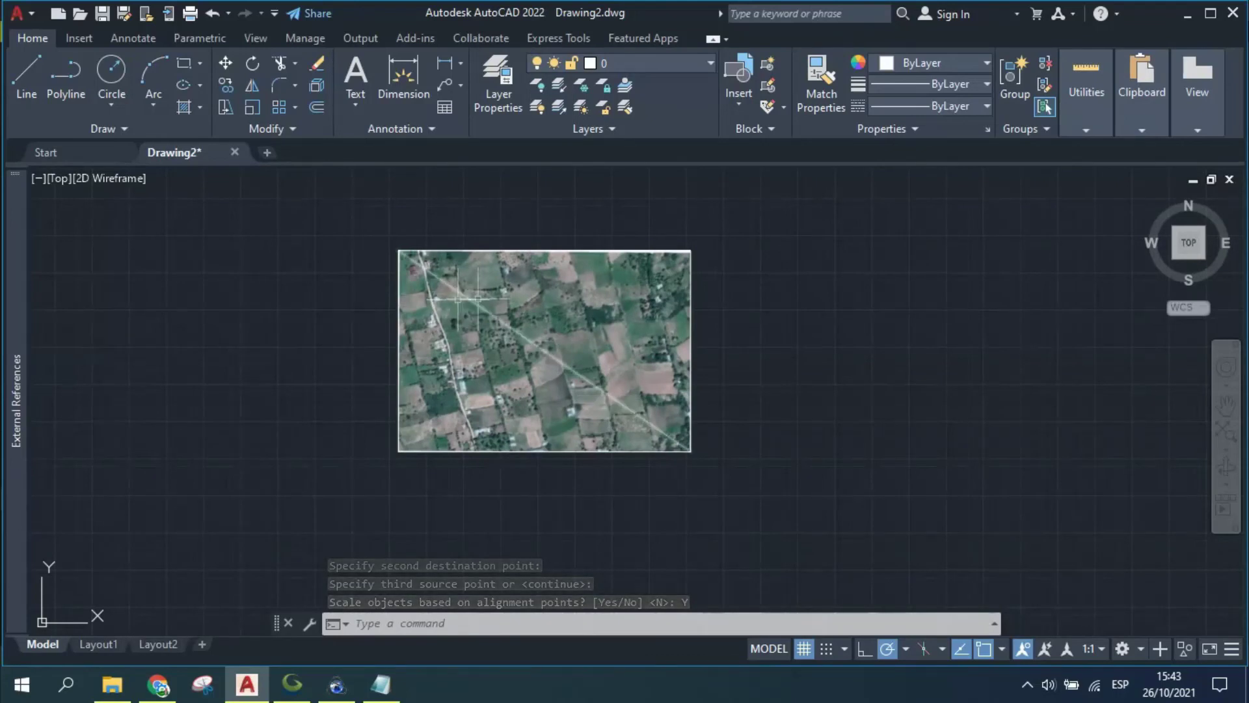
{"action": "left_click", "coordinate": [465, 297]}
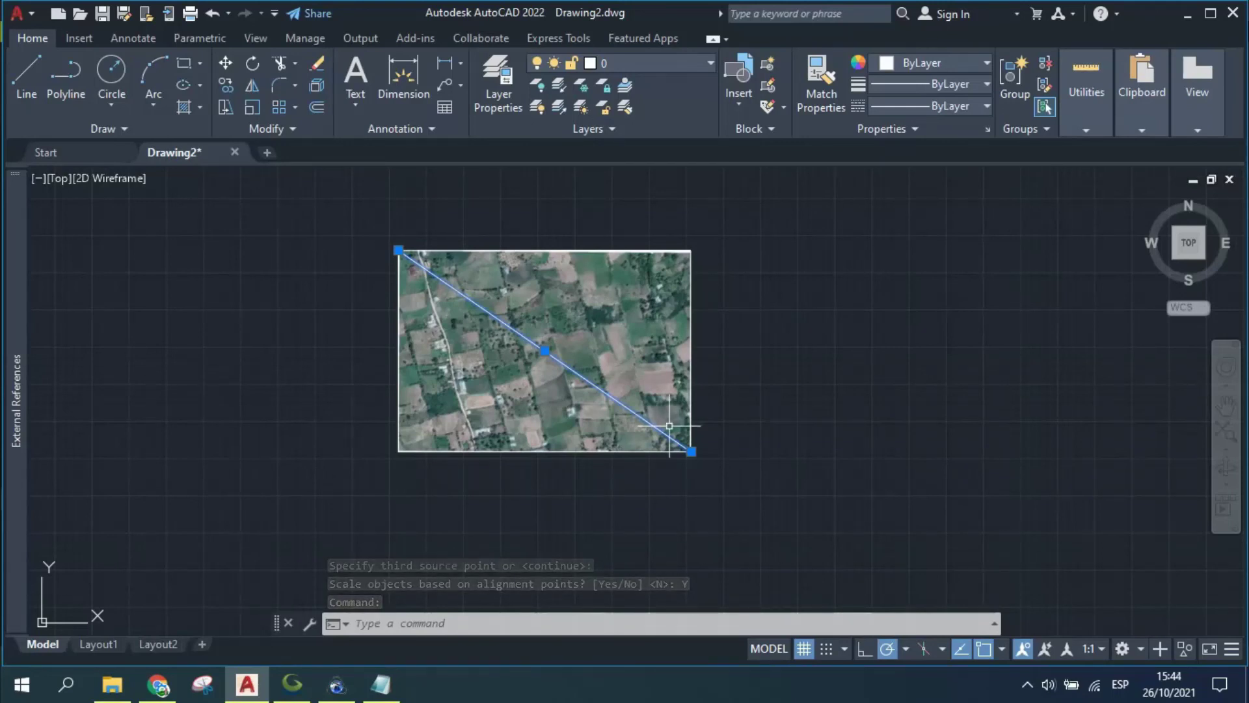
{"action": "key", "text": "Delete"}
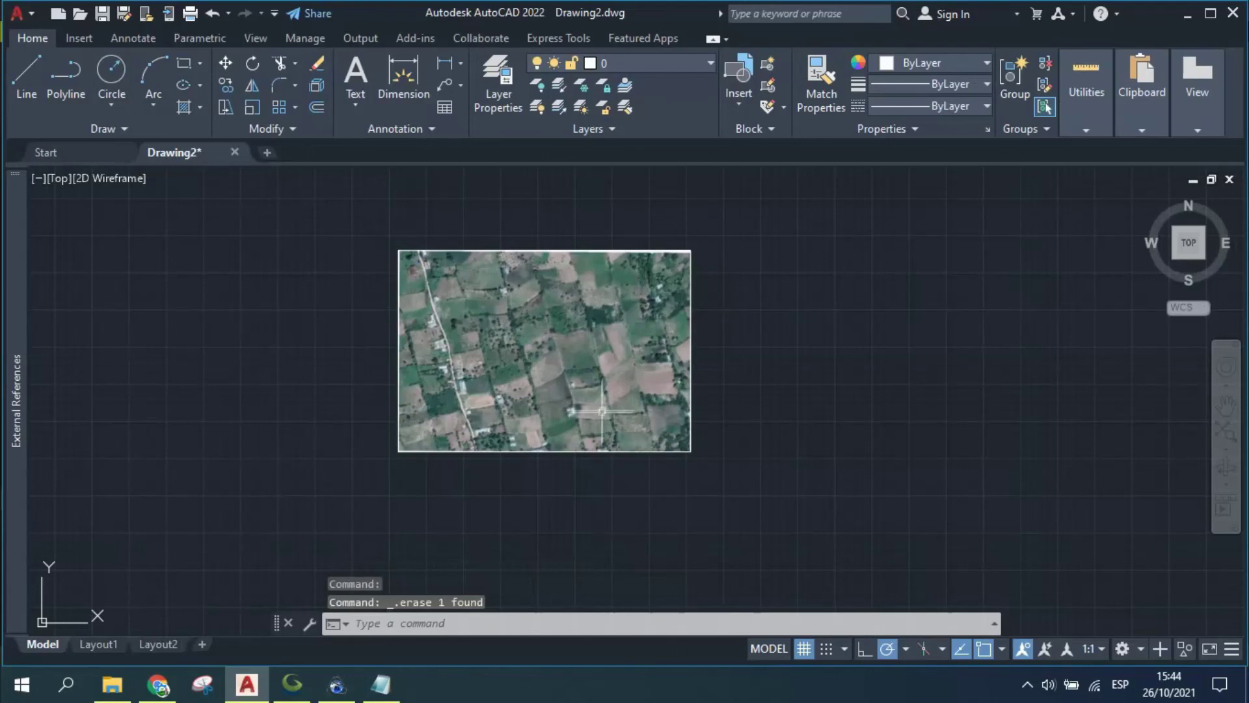
{"action": "scroll", "coordinate": [594, 438], "scroll_direction": "up", "scroll_amount": 1}
{"action": "middle_click_drag", "start_coordinate": [654, 462], "coordinate": [628, 434]}
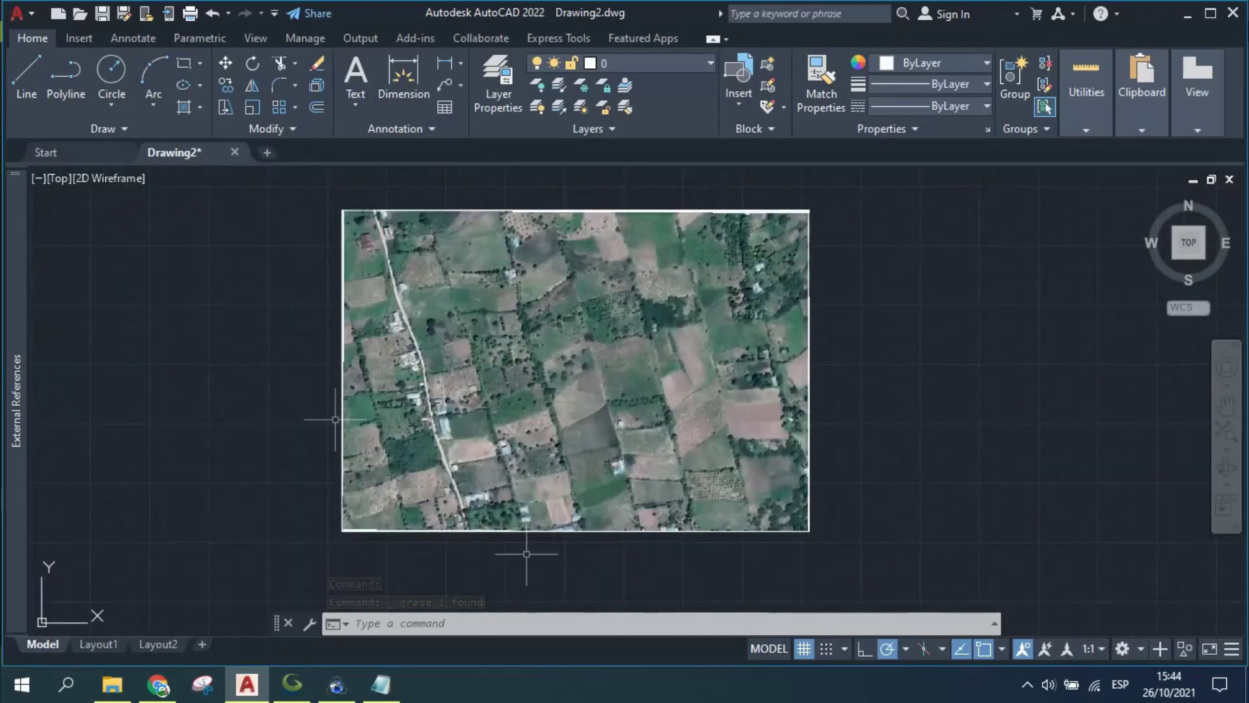